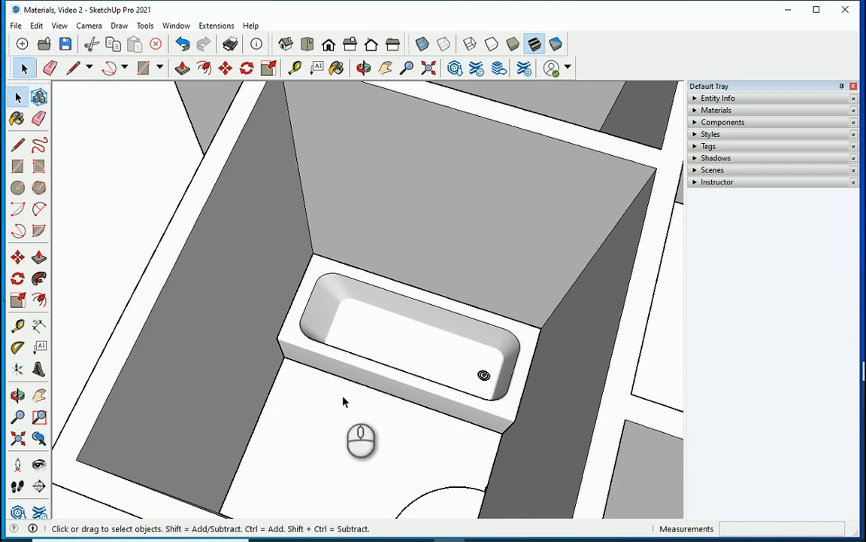
Open the walls group around the bathtub for editing.
{"action": "middle_click_drag", "start_coordinate": [343, 401], "coordinate": [386, 407]}
{"action": "scroll", "coordinate": [259, 353], "scroll_direction": "up", "scroll_amount": 3}
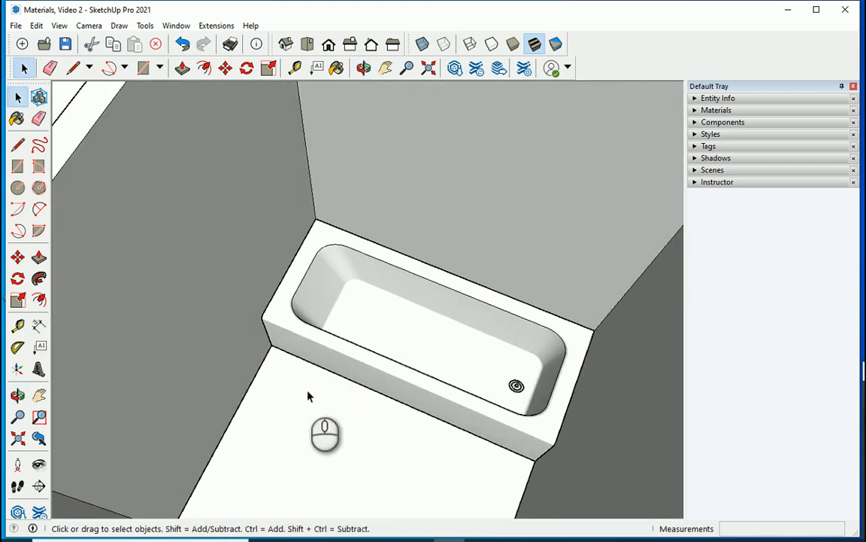
{"action": "scroll", "coordinate": [316, 406], "scroll_direction": "down", "scroll_amount": 3}
{"action": "left_click", "coordinate": [263, 293]}
{"action": "scroll", "coordinate": [245, 234], "scroll_direction": "up", "scroll_amount": 3}
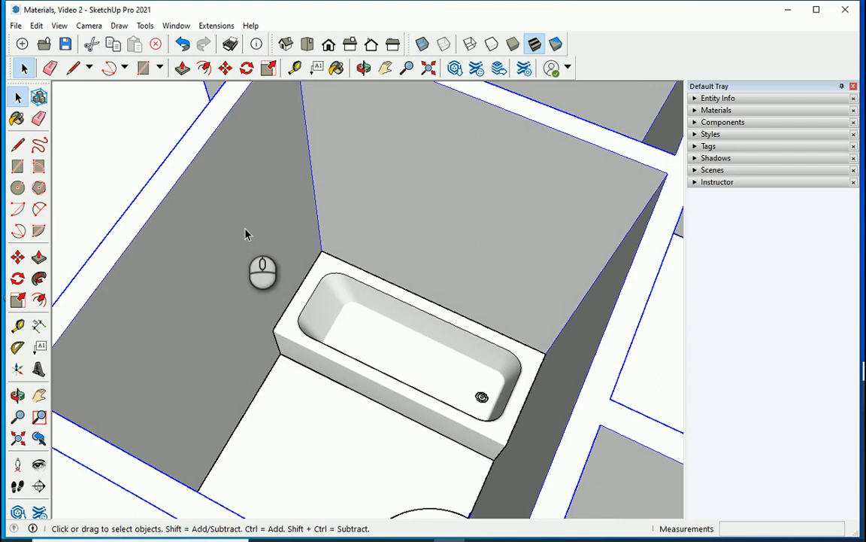
{"action": "scroll", "coordinate": [245, 234], "scroll_direction": "down", "scroll_amount": 3}
{"action": "left_click", "coordinate": [260, 246]}
Split the side wall at the bathtub's outer corner with a vertical line from the floor to the wall's top edge, and select the face beside the tub.
{"action": "scroll", "coordinate": [262, 279], "scroll_direction": "up", "scroll_amount": 3}
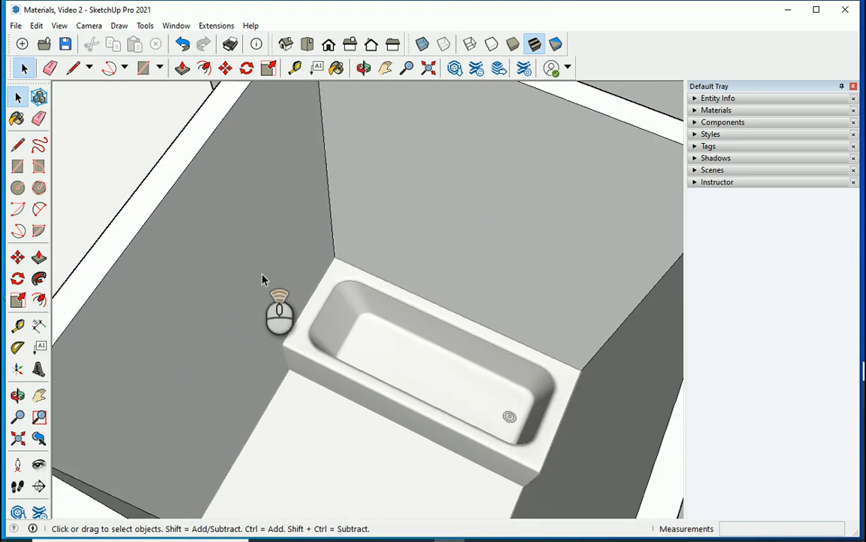
{"action": "scroll", "coordinate": [263, 279], "scroll_direction": "up", "scroll_amount": 2}
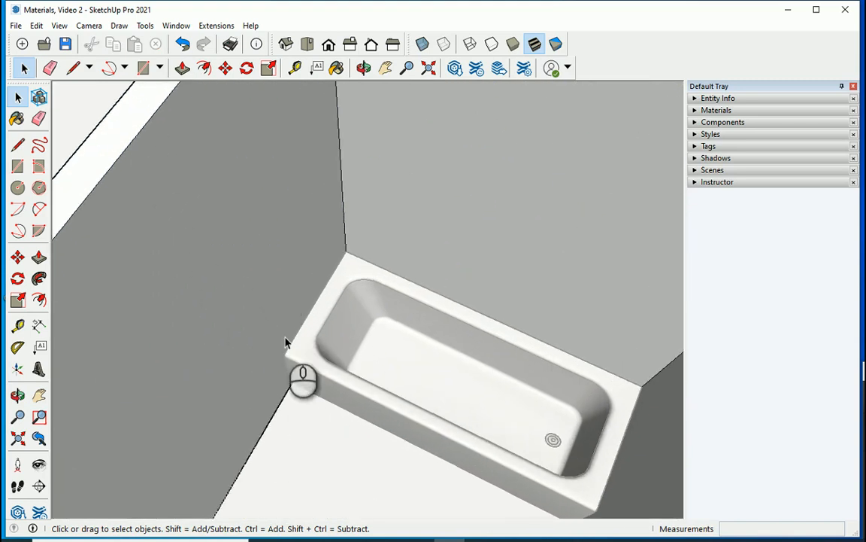
{"action": "scroll", "coordinate": [286, 342], "scroll_direction": "down", "scroll_amount": 3}
{"action": "scroll", "coordinate": [232, 244], "scroll_direction": "up", "scroll_amount": 3}
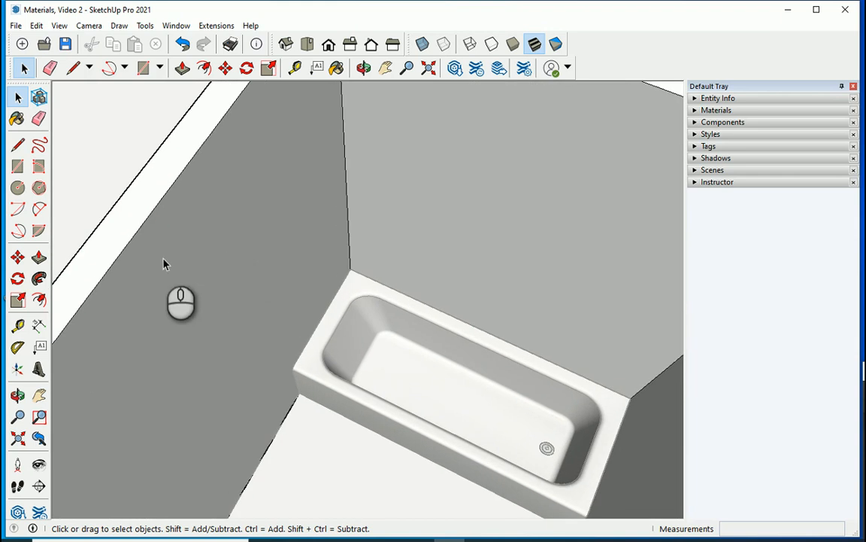
{"action": "left_click", "coordinate": [19, 147]}
{"action": "scroll", "coordinate": [290, 368], "scroll_direction": "up", "scroll_amount": 4}
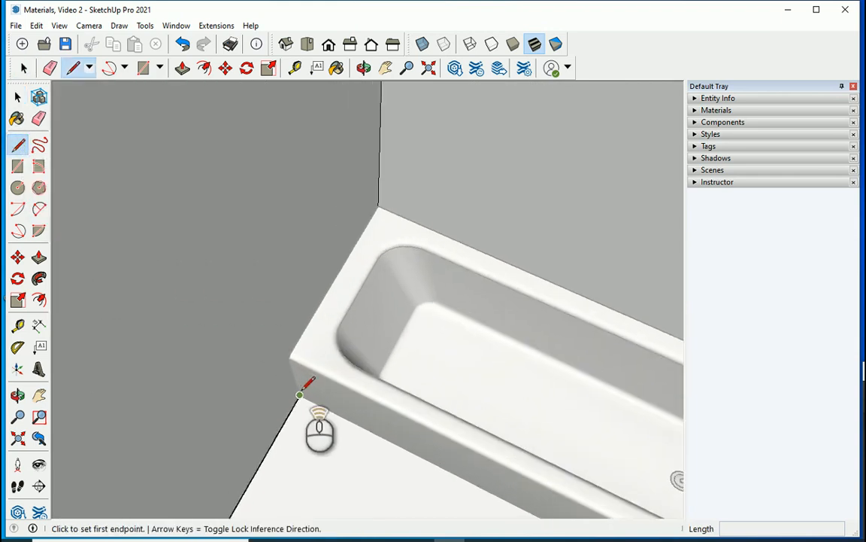
{"action": "left_click", "coordinate": [301, 397]}
{"action": "scroll", "coordinate": [301, 399], "scroll_direction": "down", "scroll_amount": 4}
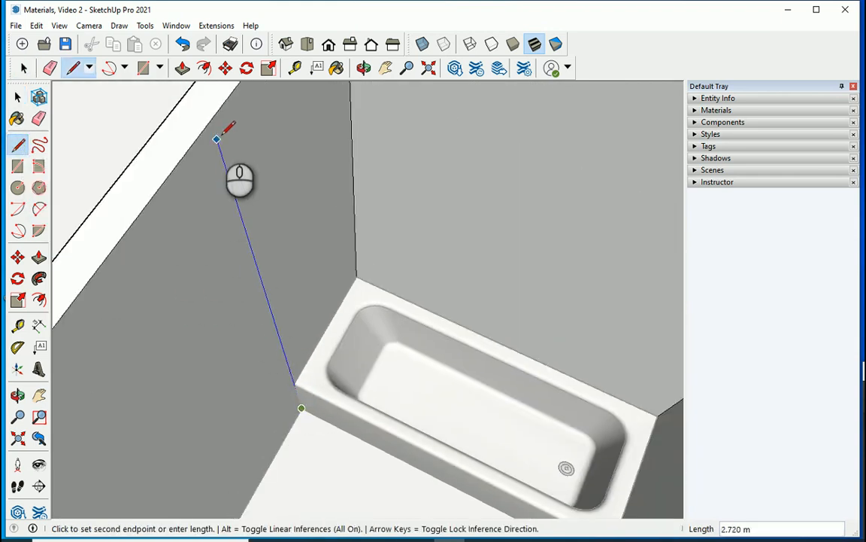
{"action": "left_click", "coordinate": [211, 119]}
{"action": "left_click", "coordinate": [18, 96]}
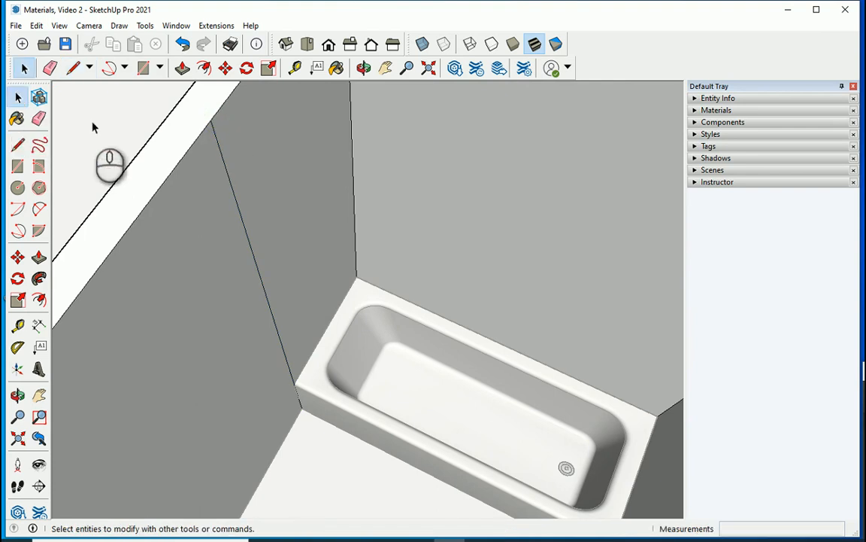
{"action": "left_click", "coordinate": [252, 179]}
{"action": "left_click", "coordinate": [200, 257]}
Try to split the opposite side wall at the bathtub's outer corner with a vertical line about 2.8 m long from the floor.
{"action": "scroll", "coordinate": [238, 285], "scroll_direction": "down", "scroll_amount": 5}
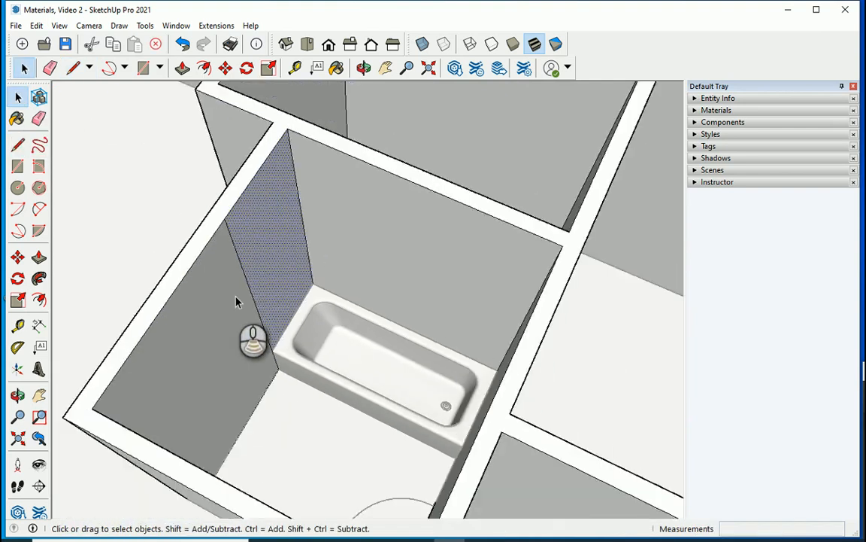
{"action": "middle_click_drag", "start_coordinate": [228, 362], "coordinate": [527, 246]}
{"action": "scroll", "coordinate": [364, 373], "scroll_direction": "down", "scroll_amount": 3}
{"action": "scroll", "coordinate": [538, 290], "scroll_direction": "up", "scroll_amount": 2}
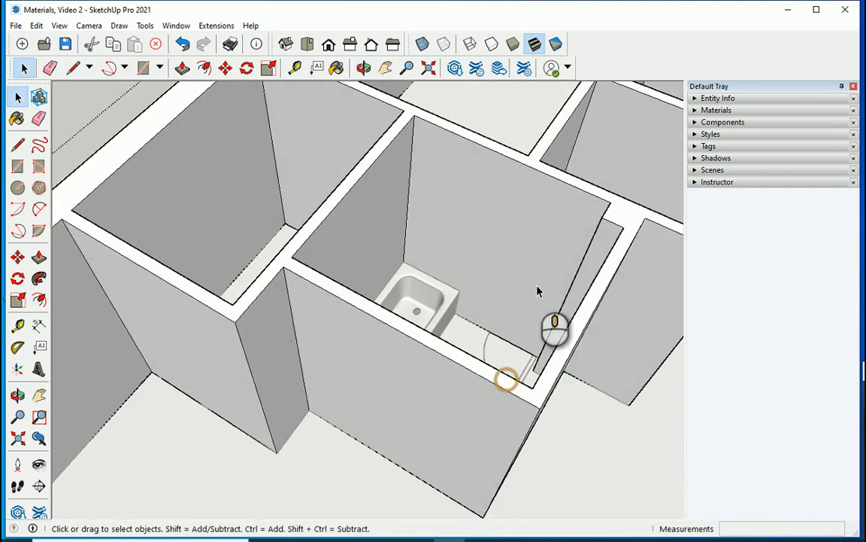
{"action": "middle_click_drag", "start_coordinate": [538, 290], "coordinate": [502, 227]}
{"action": "scroll", "coordinate": [503, 227], "scroll_direction": "up", "scroll_amount": 3}
{"action": "left_click", "coordinate": [18, 145]}
{"action": "scroll", "coordinate": [268, 257], "scroll_direction": "down", "scroll_amount": 3}
{"action": "scroll", "coordinate": [466, 378], "scroll_direction": "up", "scroll_amount": 4}
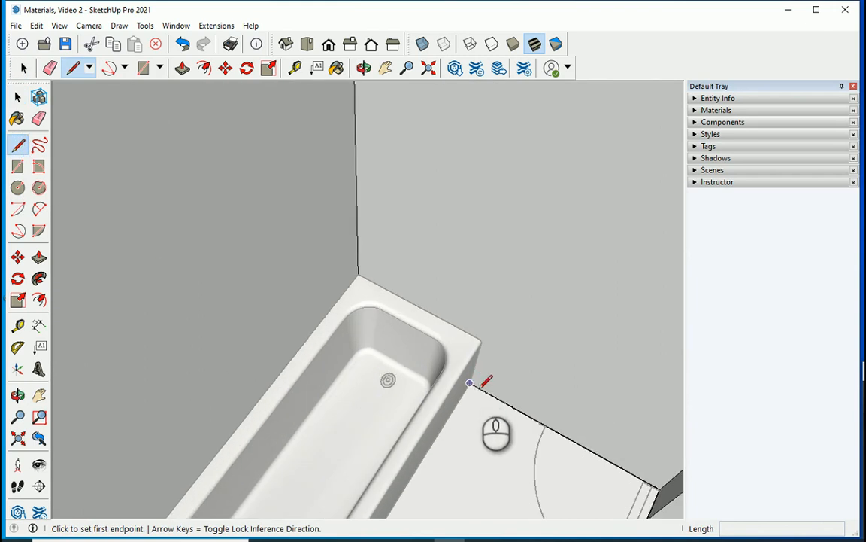
{"action": "left_click", "coordinate": [469, 383]}
{"action": "scroll", "coordinate": [473, 387], "scroll_direction": "down", "scroll_amount": 3}
{"action": "scroll", "coordinate": [474, 392], "scroll_direction": "up", "scroll_amount": 2}
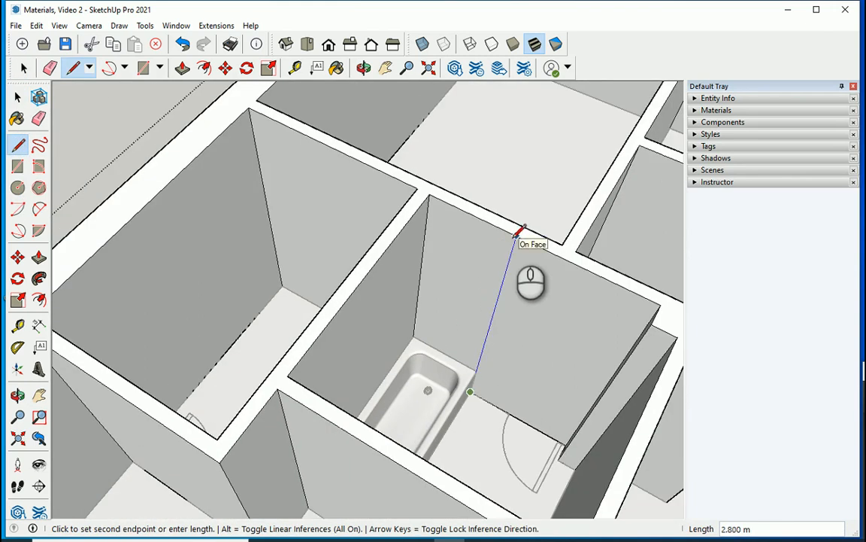
{"action": "left_click", "coordinate": [512, 236]}
{"action": "left_click", "coordinate": [19, 97]}
Check whether the opposite wall face is divided at the bathtub's edge, and undo the vertical line.
{"action": "mouse_move", "coordinate": [531, 361]}
{"action": "middle_mouse_down"}
{"action": "mouse_move", "coordinate": [251, 369]}
{"action": "mouse_move", "coordinate": [377, 349]}
{"action": "mouse_move", "coordinate": [443, 304]}
{"action": "middle_mouse_up"}
{"action": "left_click", "coordinate": [466, 320]}
{"action": "scroll", "coordinate": [462, 400], "scroll_direction": "up", "scroll_amount": 2}
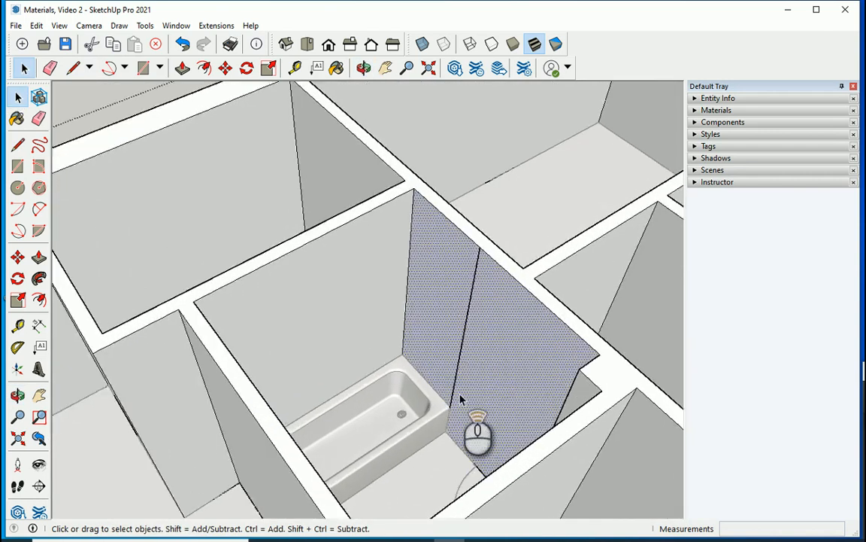
{"action": "scroll", "coordinate": [462, 399], "scroll_direction": "up", "scroll_amount": 2}
{"action": "scroll", "coordinate": [437, 426], "scroll_direction": "down", "scroll_amount": 4}
{"action": "scroll", "coordinate": [507, 449], "scroll_direction": "up", "scroll_amount": 5}
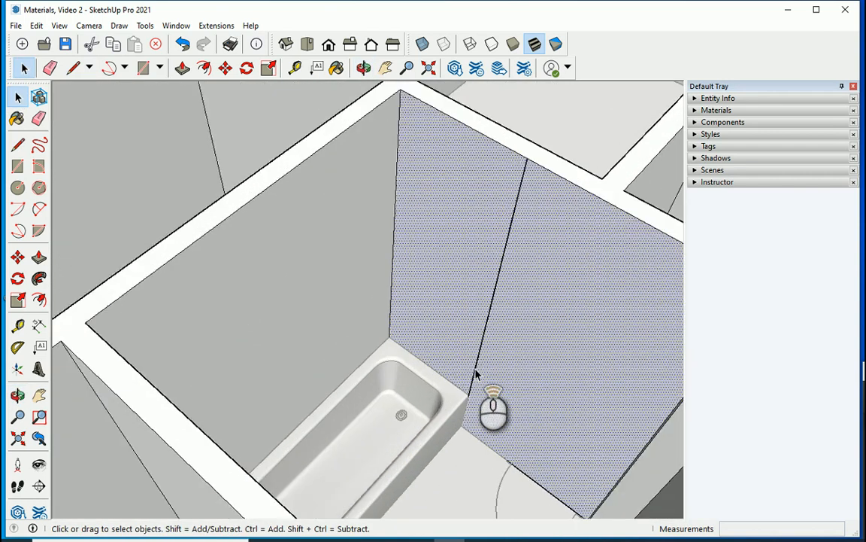
{"action": "scroll", "coordinate": [475, 374], "scroll_direction": "up", "scroll_amount": 1}
{"action": "left_click", "coordinate": [505, 374]}
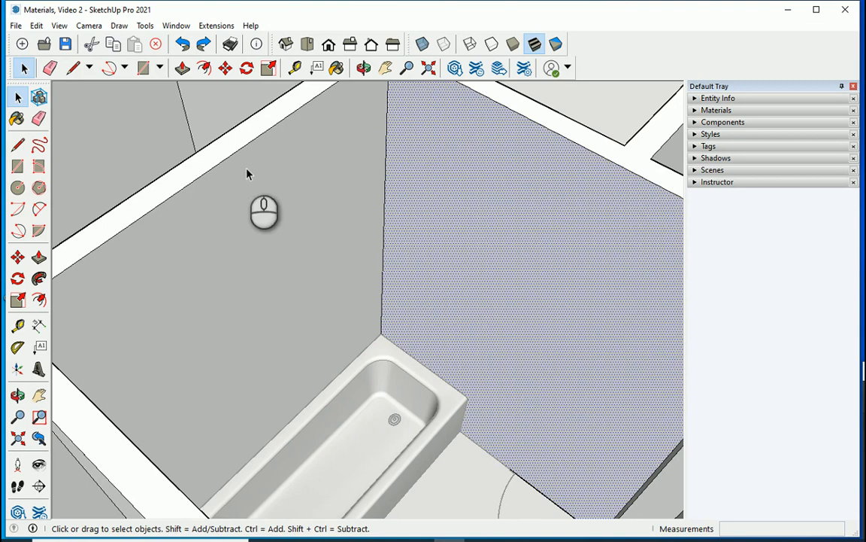
Draw a vertical line about 2.8 m long from the bathtub's outer floor corner to the wall top, dividing the opposite wall face.
{"action": "left_click", "coordinate": [18, 145]}
{"action": "scroll", "coordinate": [395, 383], "scroll_direction": "up", "scroll_amount": 3}
{"action": "scroll", "coordinate": [393, 383], "scroll_direction": "up", "scroll_amount": 4}
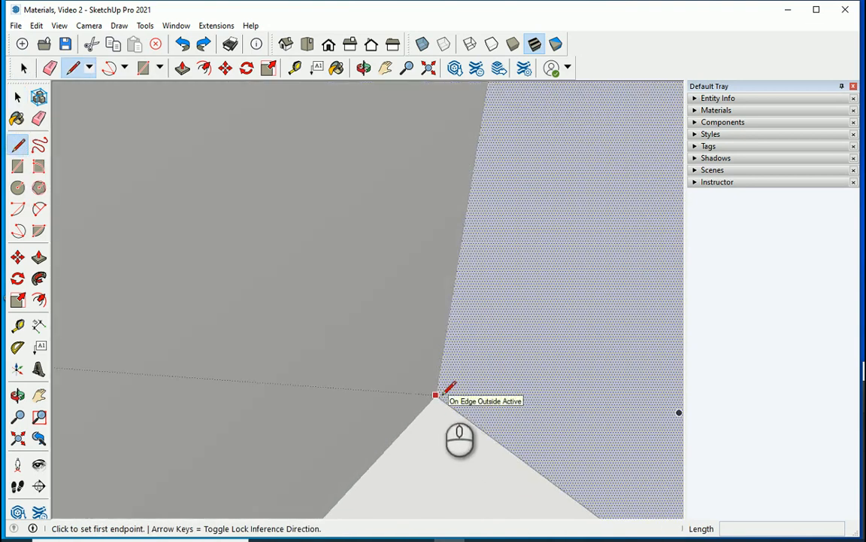
{"action": "left_click", "coordinate": [435, 394]}
{"action": "scroll", "coordinate": [450, 470], "scroll_direction": "down", "scroll_amount": 5}
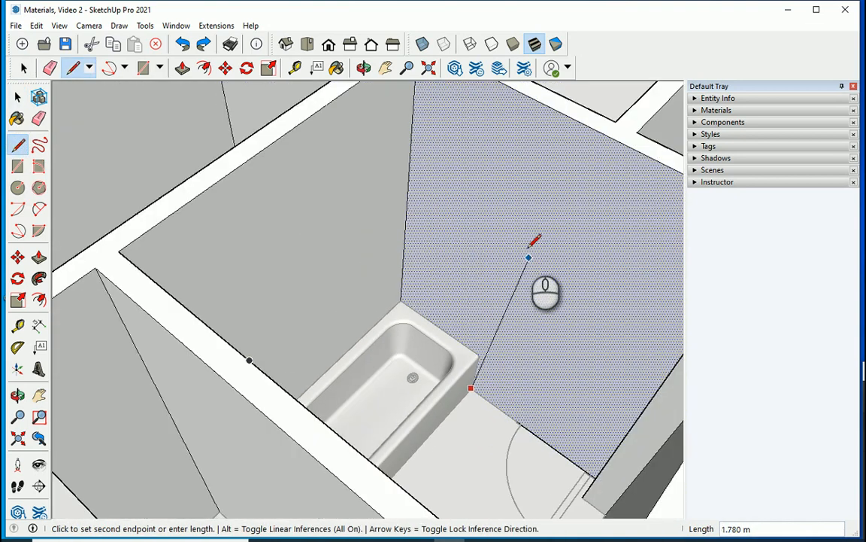
{"action": "left_click", "coordinate": [542, 103]}
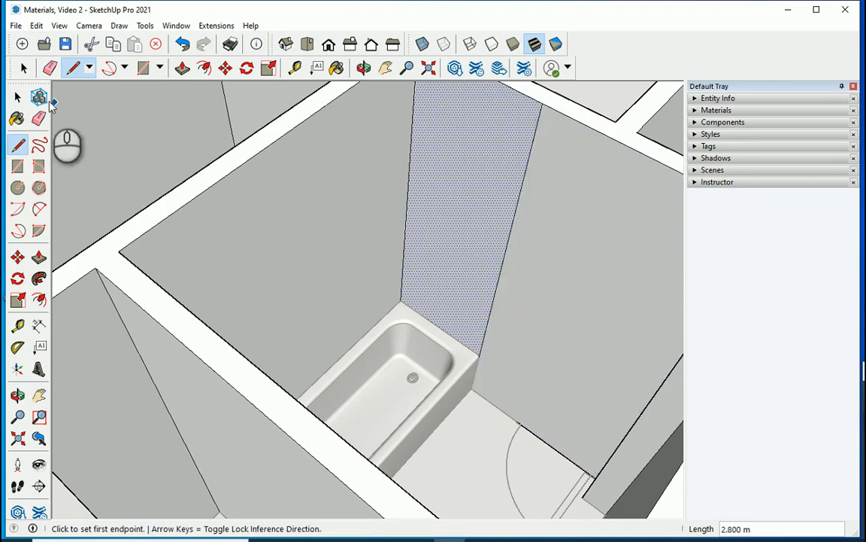
{"action": "left_click", "coordinate": [18, 96]}
{"action": "scroll", "coordinate": [526, 278], "scroll_direction": "down", "scroll_amount": 3}
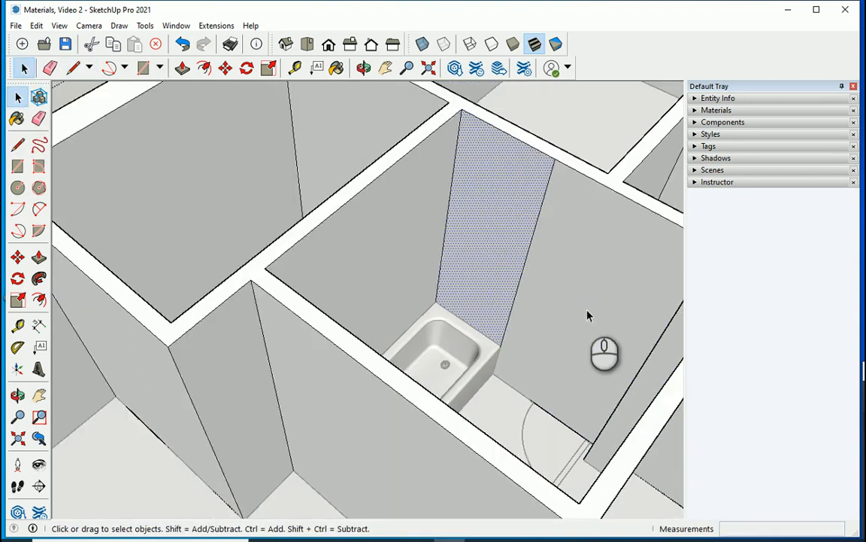
Paint the three wall faces surrounding the bathtub with Slate Light Tile from the Tile collection.
{"action": "mouse_move", "coordinate": [588, 315]}
{"action": "middle_mouse_down"}
{"action": "mouse_move", "coordinate": [444, 380]}
{"action": "mouse_move", "coordinate": [492, 389]}
{"action": "mouse_move", "coordinate": [515, 391]}
{"action": "mouse_move", "coordinate": [250, 276]}
{"action": "middle_mouse_up"}
{"action": "scroll", "coordinate": [535, 406], "scroll_direction": "down", "scroll_amount": 3}
{"action": "scroll", "coordinate": [293, 281], "scroll_direction": "up", "scroll_amount": 4}
{"action": "left_click", "coordinate": [292, 279]}
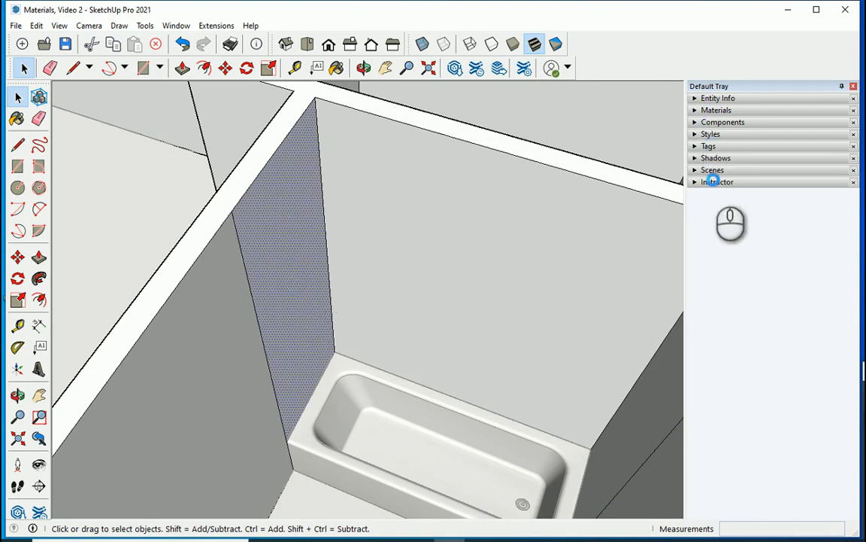
{"action": "left_click", "coordinate": [716, 109]}
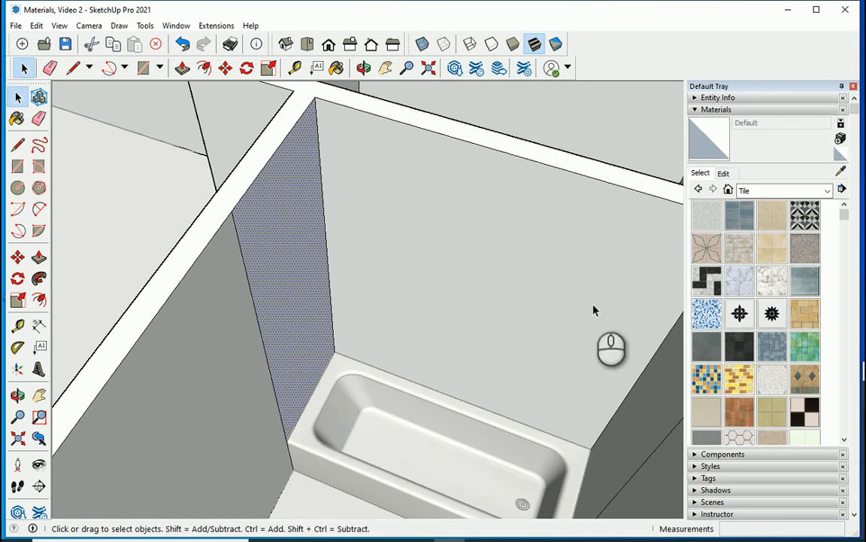
{"action": "left_click", "coordinate": [316, 293]}
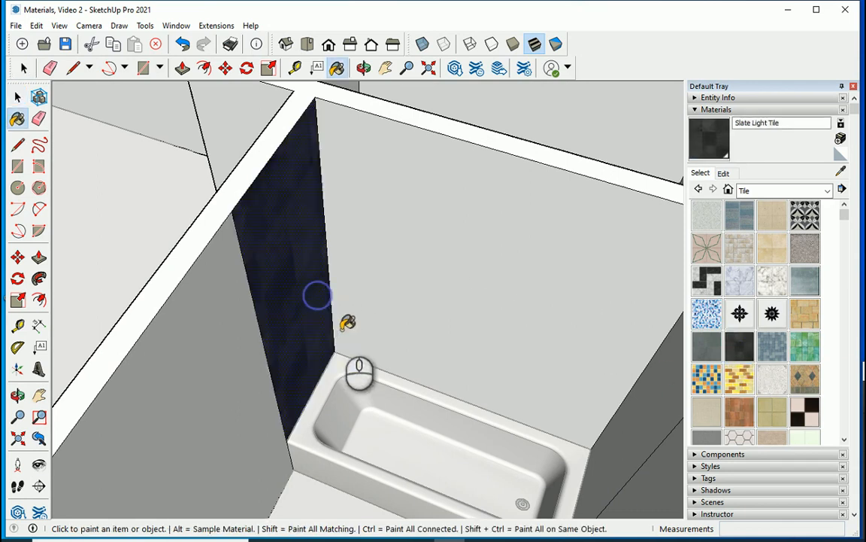
{"action": "left_click", "coordinate": [401, 272]}
{"action": "mouse_move", "coordinate": [405, 336]}
{"action": "middle_mouse_down"}
{"action": "mouse_move", "coordinate": [456, 365]}
{"action": "mouse_move", "coordinate": [606, 331]}
{"action": "middle_mouse_up"}
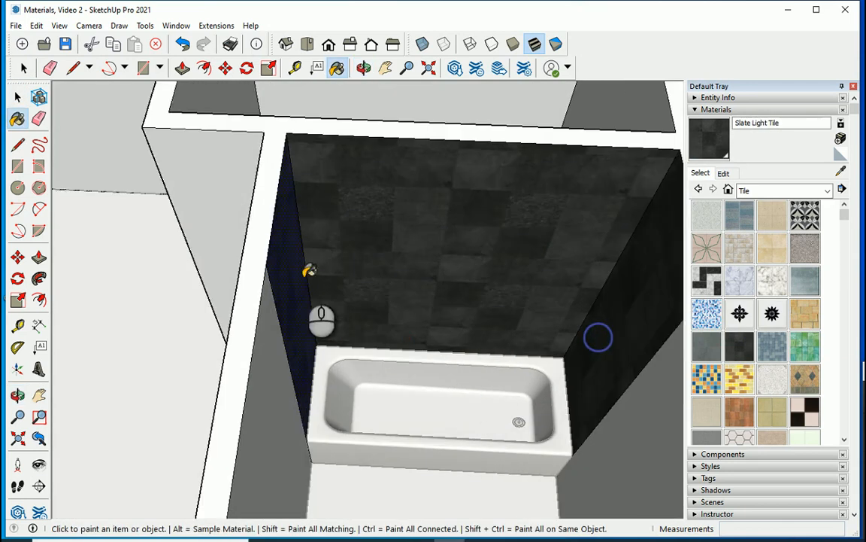
{"action": "left_click", "coordinate": [18, 96]}
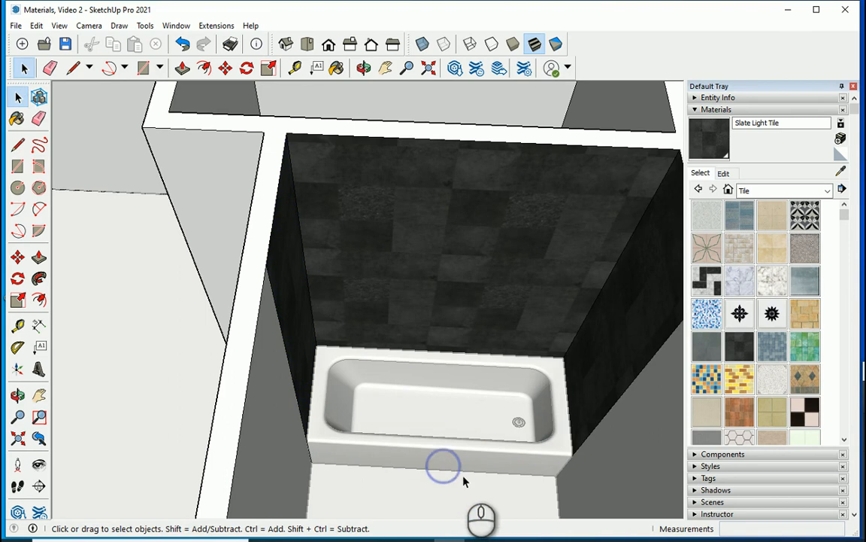
Shift the tile texture on the first side wall to line up with the back wall's tiles at the corner, and close the walls group.
{"action": "middle_click_drag", "start_coordinate": [463, 481], "coordinate": [295, 125]}
{"action": "scroll", "coordinate": [313, 174], "scroll_direction": "up", "scroll_amount": 6}
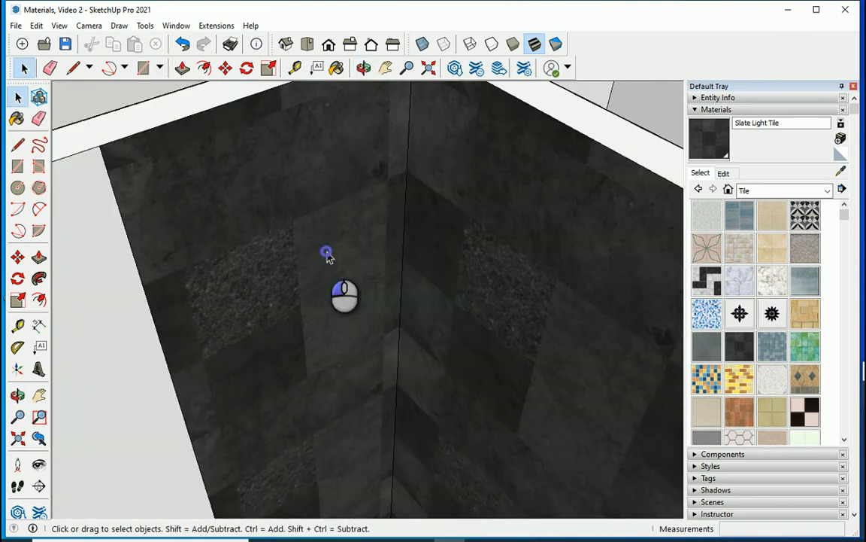
{"action": "right_click", "coordinate": [328, 257]}
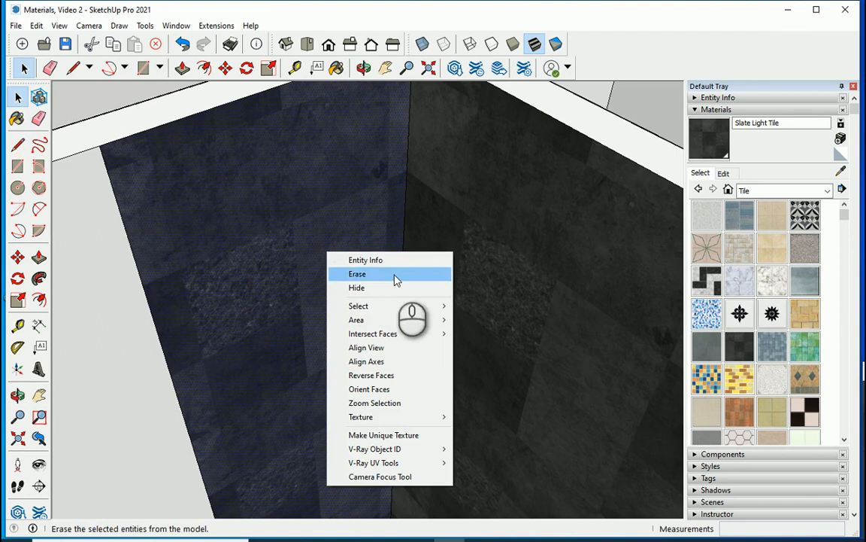
{"action": "left_click", "coordinate": [416, 417]}
{"action": "left_click", "coordinate": [505, 420]}
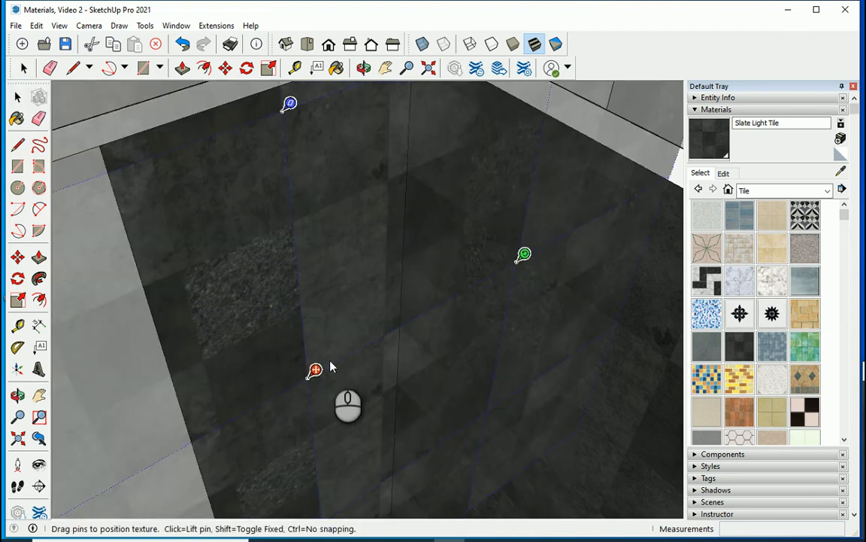
{"action": "left_click_drag", "start_coordinate": [350, 348], "coordinate": [368, 331]}
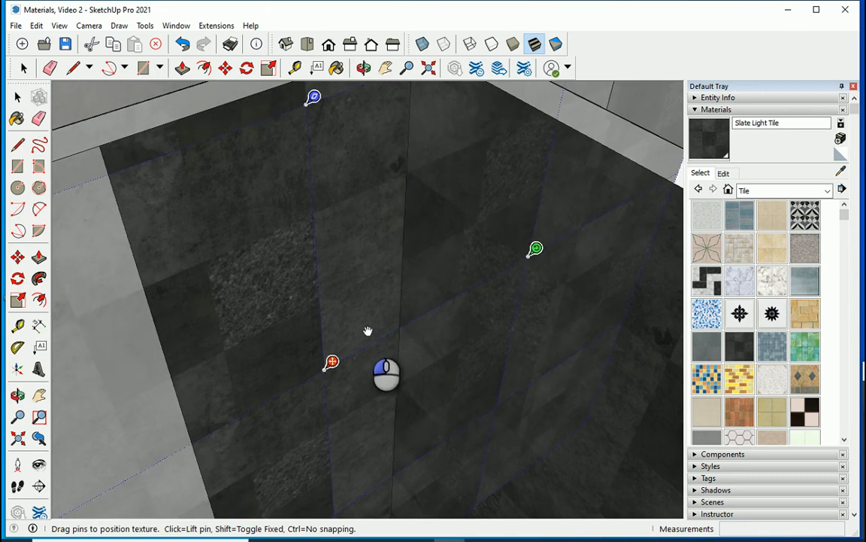
{"action": "scroll", "coordinate": [370, 362], "scroll_direction": "down", "scroll_amount": 4}
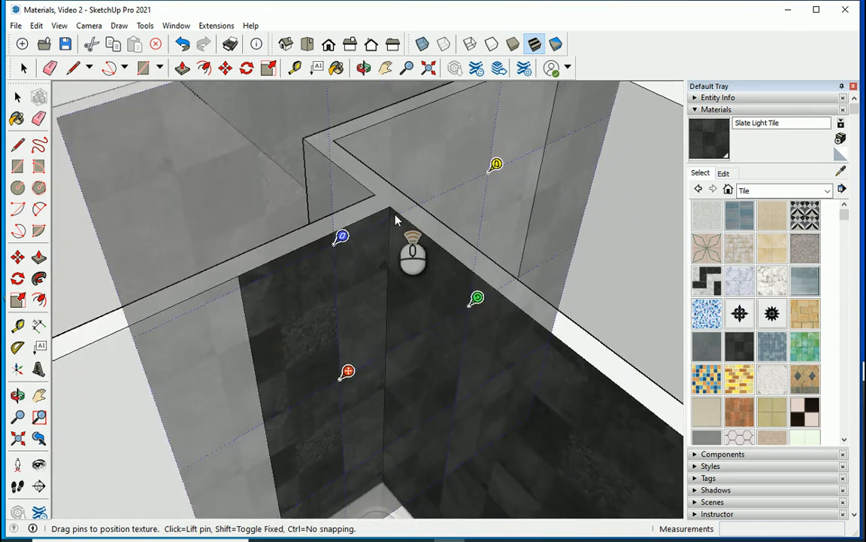
{"action": "scroll", "coordinate": [361, 219], "scroll_direction": "up", "scroll_amount": 5}
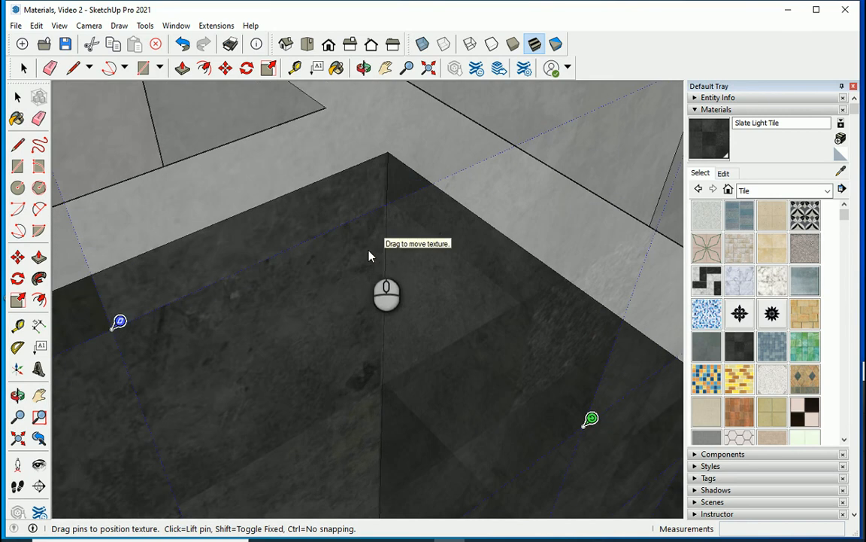
{"action": "scroll", "coordinate": [361, 249], "scroll_direction": "down", "scroll_amount": 2}
{"action": "scroll", "coordinate": [362, 249], "scroll_direction": "down", "scroll_amount": 3}
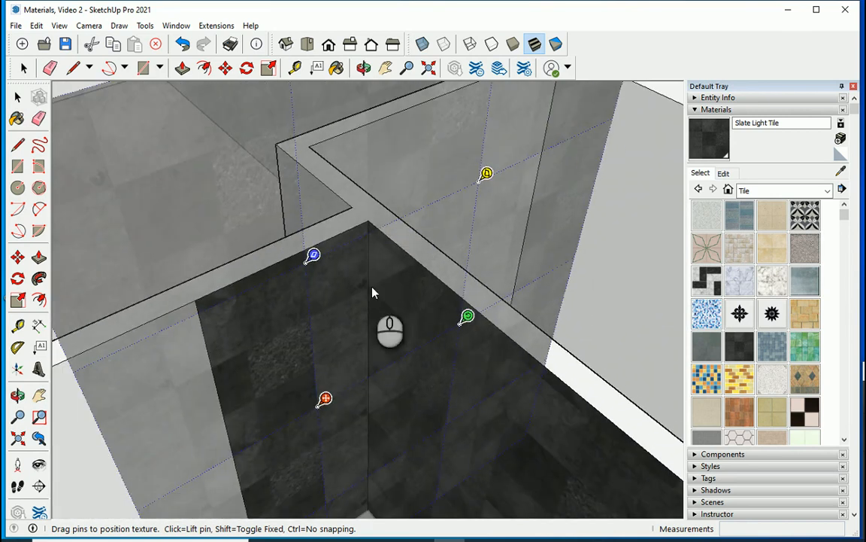
{"action": "scroll", "coordinate": [233, 286], "scroll_direction": "down", "scroll_amount": 4}
{"action": "left_click", "coordinate": [397, 137]}
{"action": "middle_click_drag", "start_coordinate": [162, 321], "coordinate": [376, 354]}
{"action": "left_click", "coordinate": [459, 146]}
Examine the tile alignment at the first corner and the Slate Light Tile face on the opposite side of the bathtub.
{"action": "scroll", "coordinate": [395, 318], "scroll_direction": "up", "scroll_amount": 4}
{"action": "scroll", "coordinate": [358, 316], "scroll_direction": "down", "scroll_amount": 4}
{"action": "middle_click_drag", "start_coordinate": [360, 385], "coordinate": [594, 398]}
{"action": "scroll", "coordinate": [466, 358], "scroll_direction": "down", "scroll_amount": 2}
{"action": "middle_click_drag", "start_coordinate": [624, 303], "coordinate": [729, 320]}
{"action": "scroll", "coordinate": [504, 309], "scroll_direction": "down", "scroll_amount": 2}
{"action": "scroll", "coordinate": [514, 251], "scroll_direction": "up", "scroll_amount": 5}
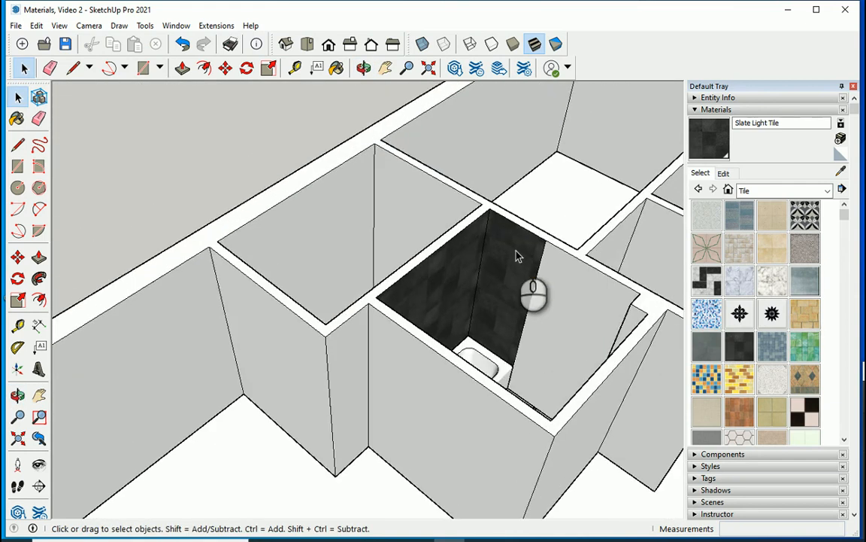
{"action": "scroll", "coordinate": [436, 335], "scroll_direction": "down", "scroll_amount": 5}
{"action": "scroll", "coordinate": [547, 248], "scroll_direction": "up", "scroll_amount": 5}
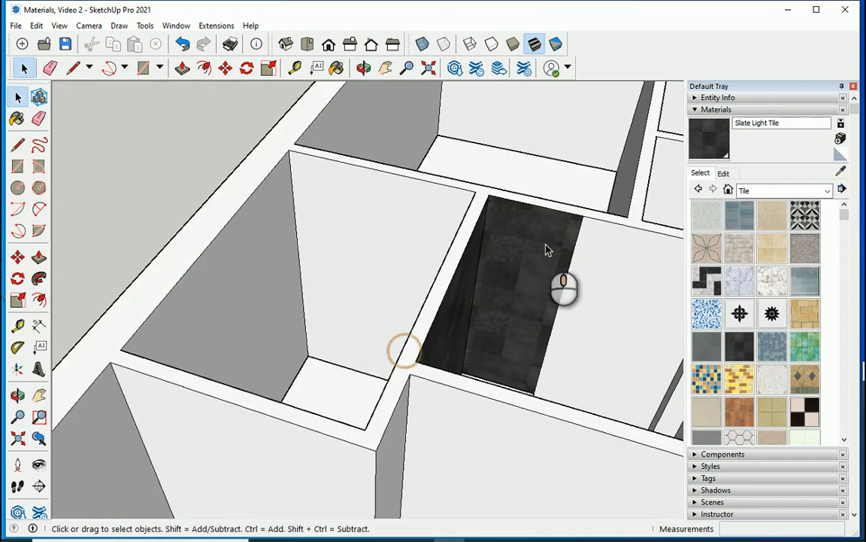
Reopen the walls group and shift the Slate Light Tile texture on the opposite side wall to line up with the back wall's tiles.
{"action": "right_click", "coordinate": [470, 243]}
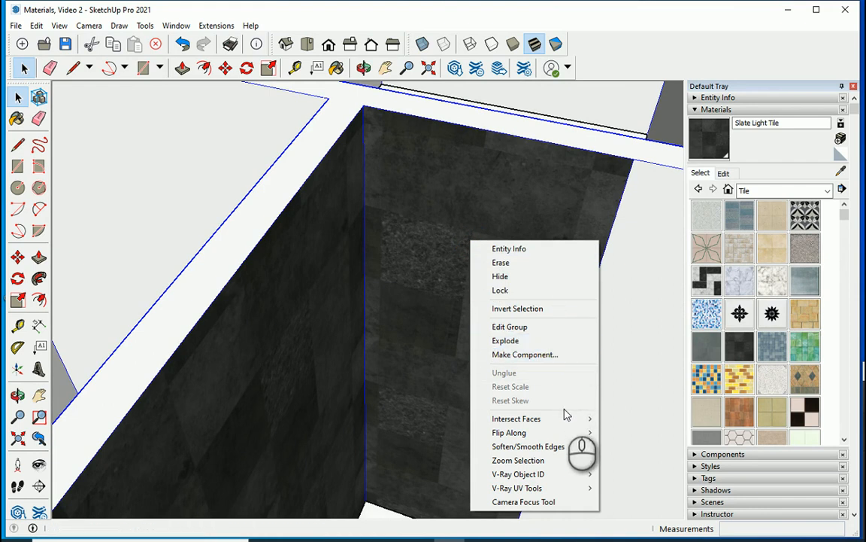
{"action": "scroll", "coordinate": [283, 193], "scroll_direction": "down", "scroll_amount": 3}
{"action": "scroll", "coordinate": [406, 225], "scroll_direction": "up", "scroll_amount": 1}
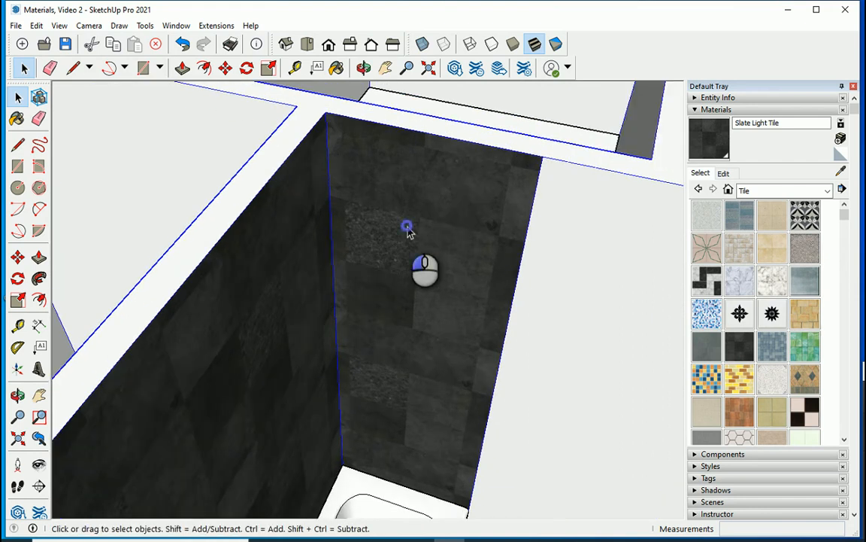
{"action": "right_click", "coordinate": [396, 200]}
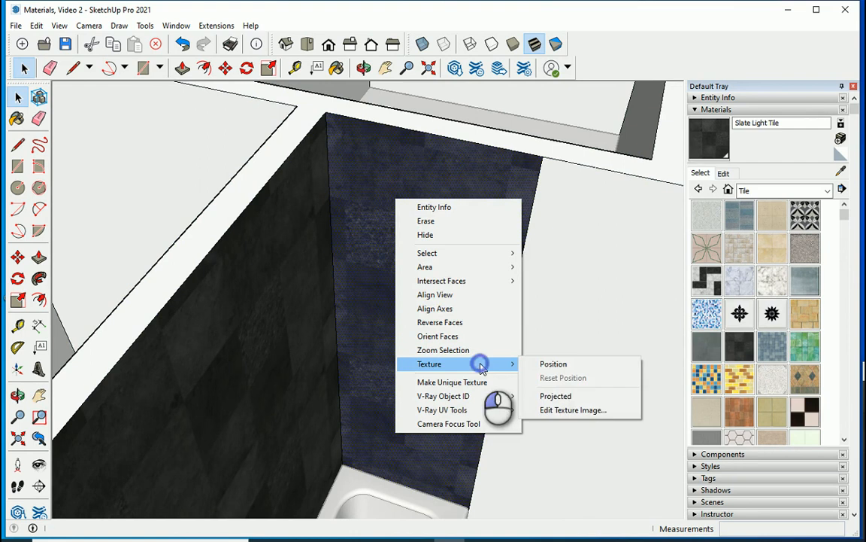
{"action": "left_click", "coordinate": [553, 364]}
{"action": "scroll", "coordinate": [367, 155], "scroll_direction": "up", "scroll_amount": 2}
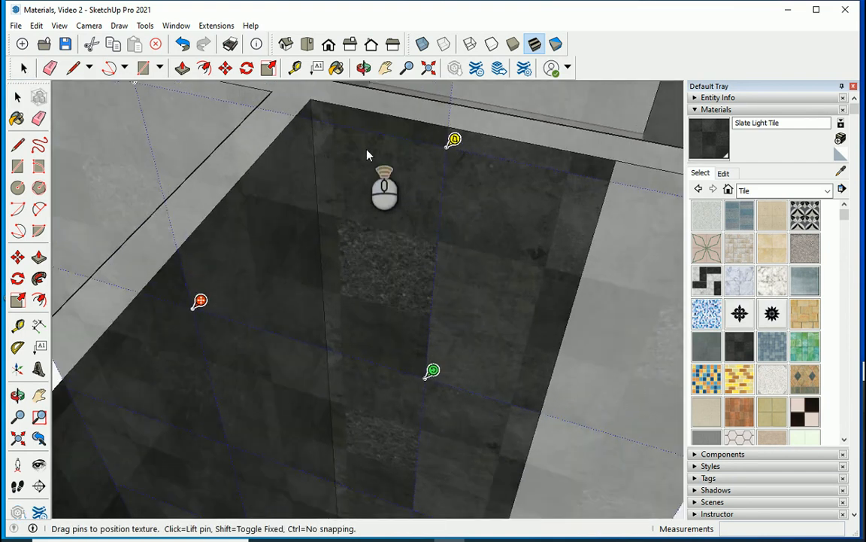
{"action": "scroll", "coordinate": [355, 138], "scroll_direction": "up", "scroll_amount": 1}
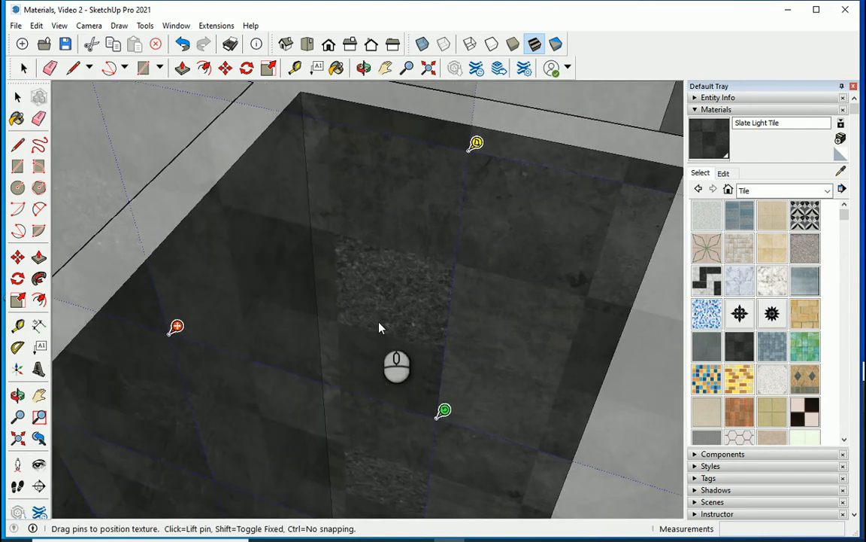
{"action": "left_click_drag", "start_coordinate": [380, 328], "coordinate": [358, 316]}
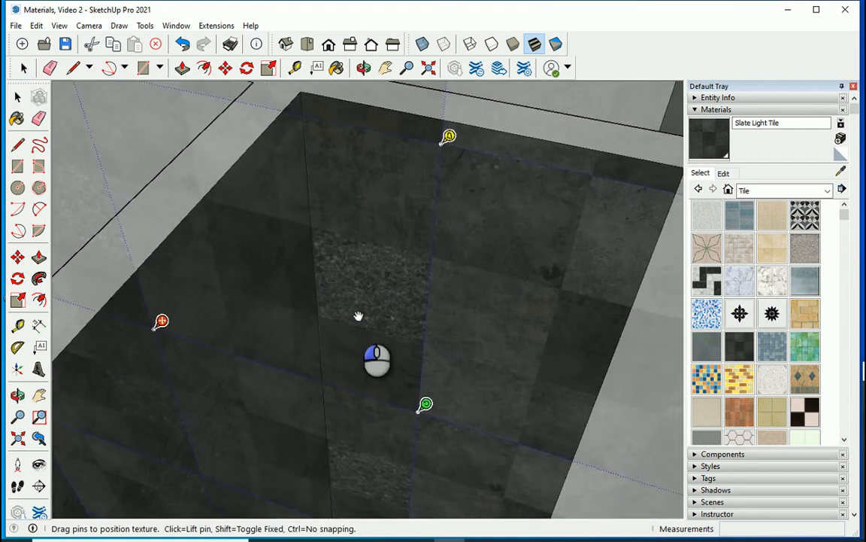
{"action": "scroll", "coordinate": [325, 201], "scroll_direction": "down", "scroll_amount": 2}
{"action": "scroll", "coordinate": [364, 226], "scroll_direction": "up", "scroll_amount": 4}
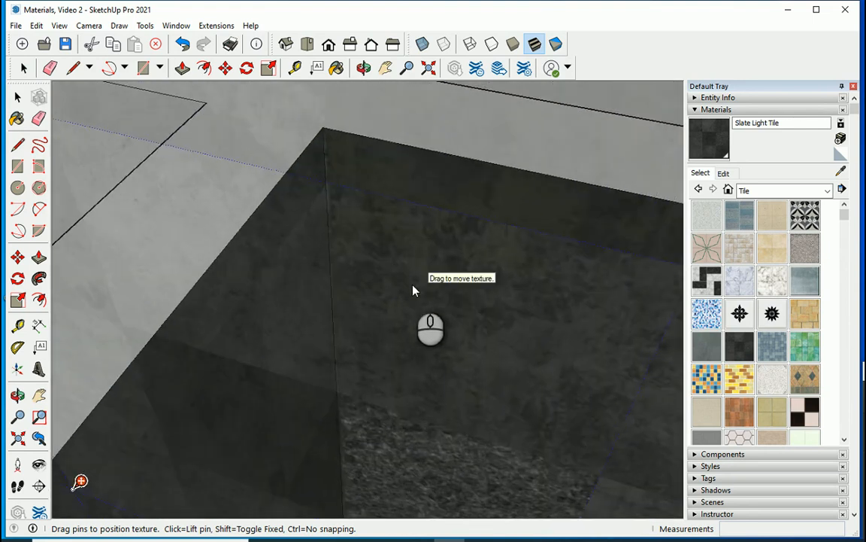
{"action": "scroll", "coordinate": [291, 192], "scroll_direction": "down", "scroll_amount": 6}
{"action": "left_click", "coordinate": [544, 348]}
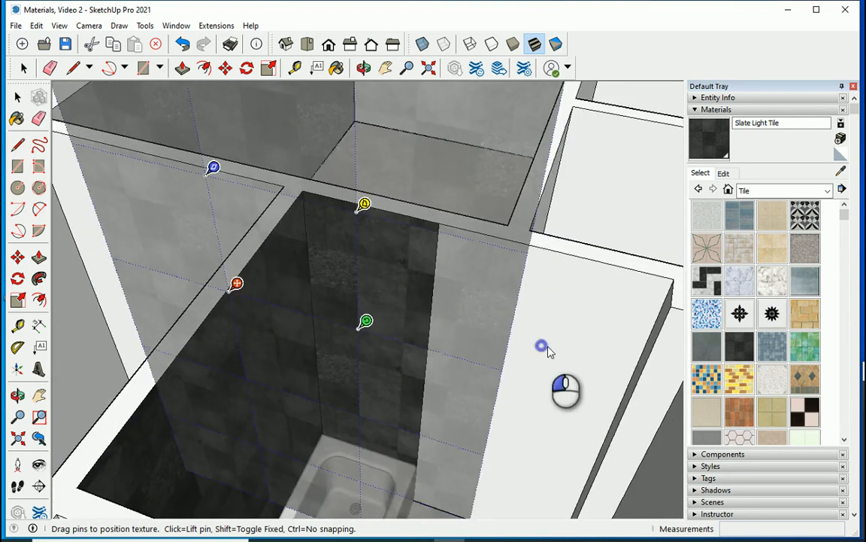
Adjust the brightness of the Slate Light Tile material's color slightly.
{"action": "middle_click_drag", "start_coordinate": [239, 158], "coordinate": [416, 387]}
{"action": "scroll", "coordinate": [497, 345], "scroll_direction": "up", "scroll_amount": 6}
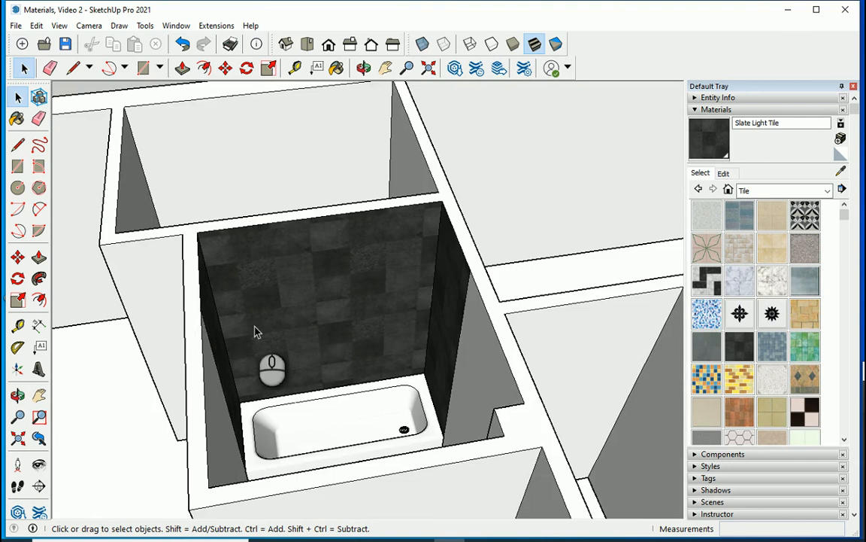
{"action": "middle_click_drag", "start_coordinate": [254, 331], "coordinate": [652, 194]}
{"action": "left_click", "coordinate": [723, 174]}
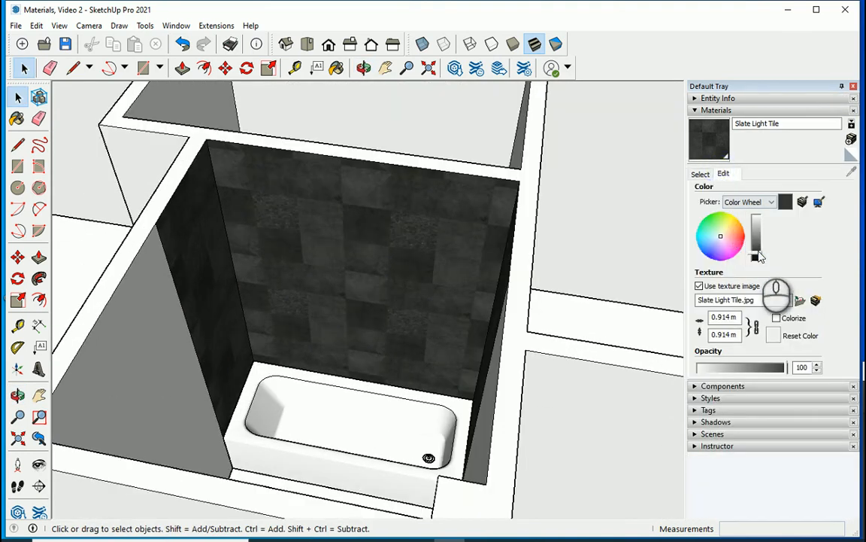
{"action": "left_click_drag", "start_coordinate": [757, 256], "coordinate": [758, 256]}
{"action": "left_click", "coordinate": [329, 111]}
Paint the remaining bathroom wall faces, including those of the corner recess, with Slate from the Tile collection.
{"action": "middle_click_drag", "start_coordinate": [329, 110], "coordinate": [190, 251]}
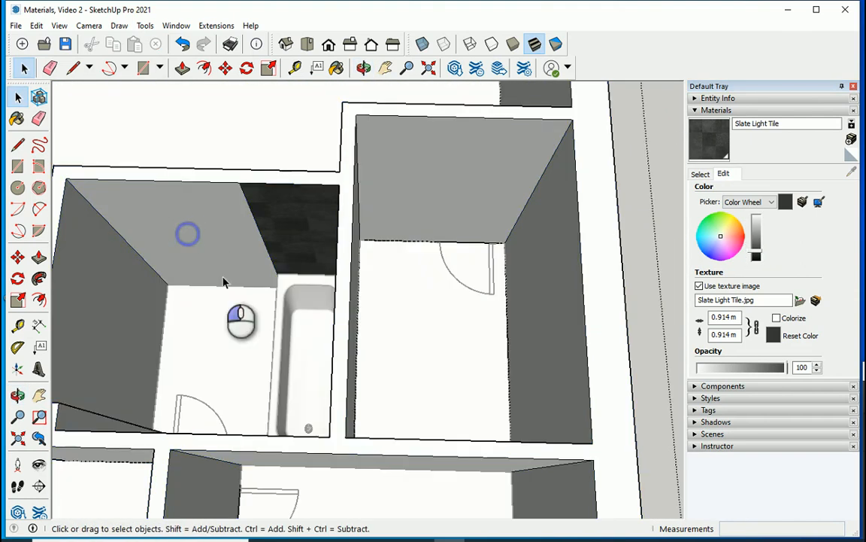
{"action": "left_click", "coordinate": [193, 228]}
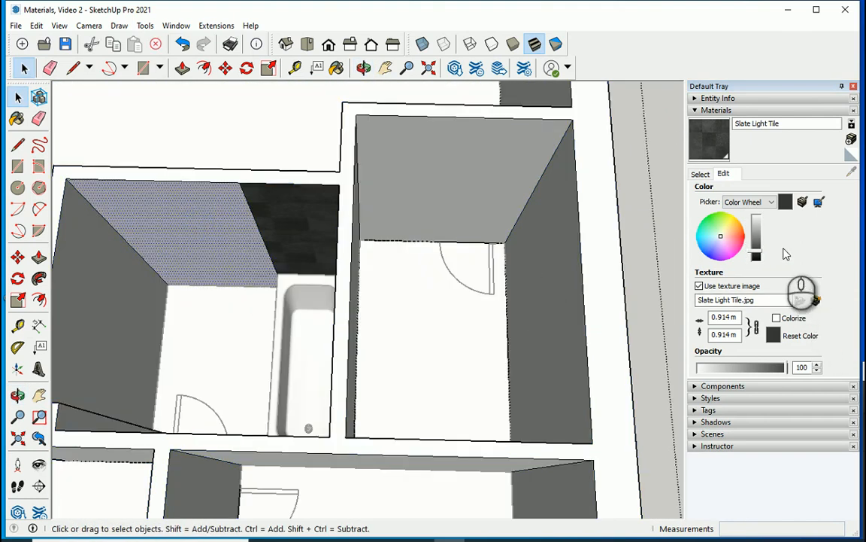
{"action": "left_click", "coordinate": [701, 174]}
{"action": "left_click", "coordinate": [707, 352]}
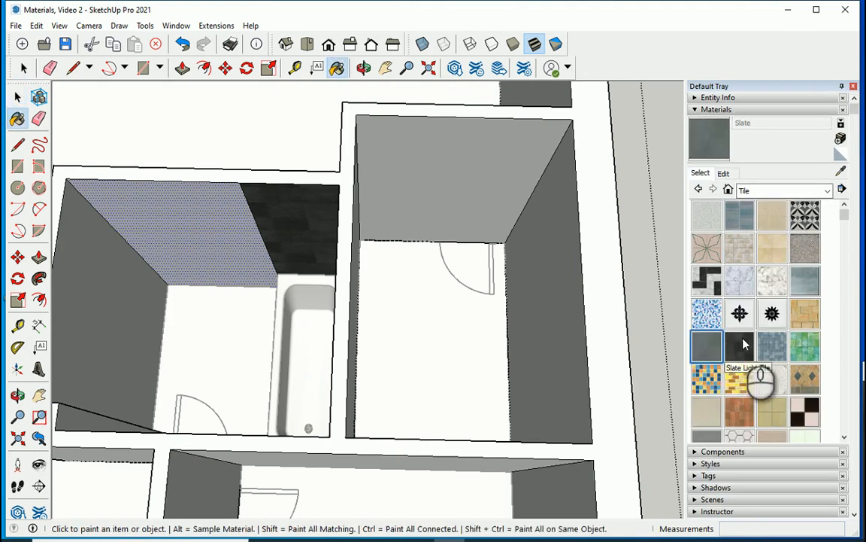
{"action": "mouse_move", "coordinate": [422, 315]}
{"action": "middle_mouse_down"}
{"action": "mouse_move", "coordinate": [299, 271]}
{"action": "mouse_move", "coordinate": [436, 388]}
{"action": "mouse_move", "coordinate": [246, 354]}
{"action": "mouse_move", "coordinate": [240, 257]}
{"action": "mouse_move", "coordinate": [257, 246]}
{"action": "mouse_move", "coordinate": [254, 351]}
{"action": "mouse_move", "coordinate": [192, 216]}
{"action": "middle_mouse_up"}
{"action": "left_click", "coordinate": [293, 275]}
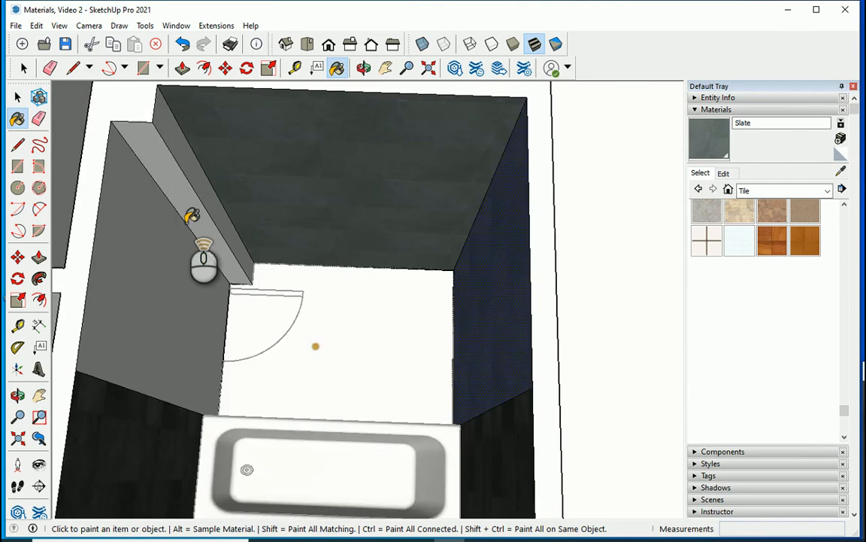
{"action": "scroll", "coordinate": [197, 232], "scroll_direction": "up", "scroll_amount": 3}
{"action": "left_click", "coordinate": [227, 194]}
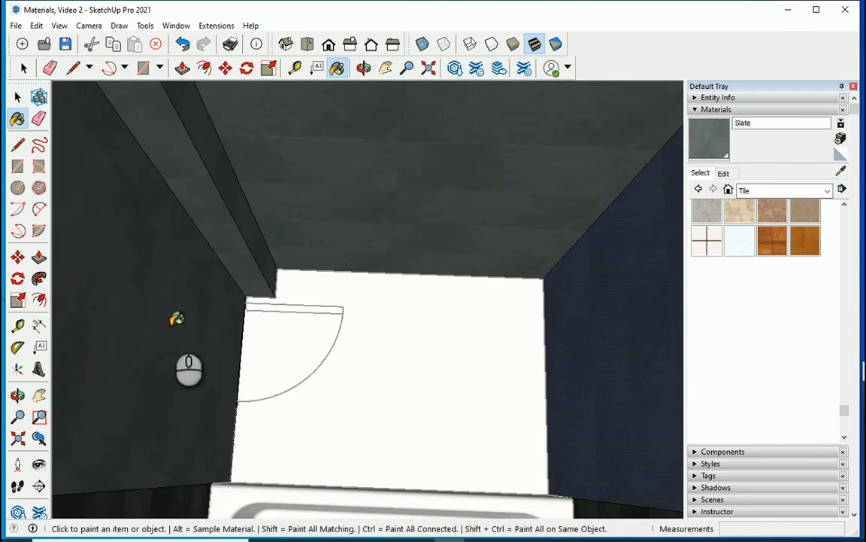
{"action": "left_click", "coordinate": [18, 97]}
Examine how the Slate faces meet the Slate Light Tile faces along the bathroom's side walls.
{"action": "scroll", "coordinate": [218, 335], "scroll_direction": "down", "scroll_amount": 3}
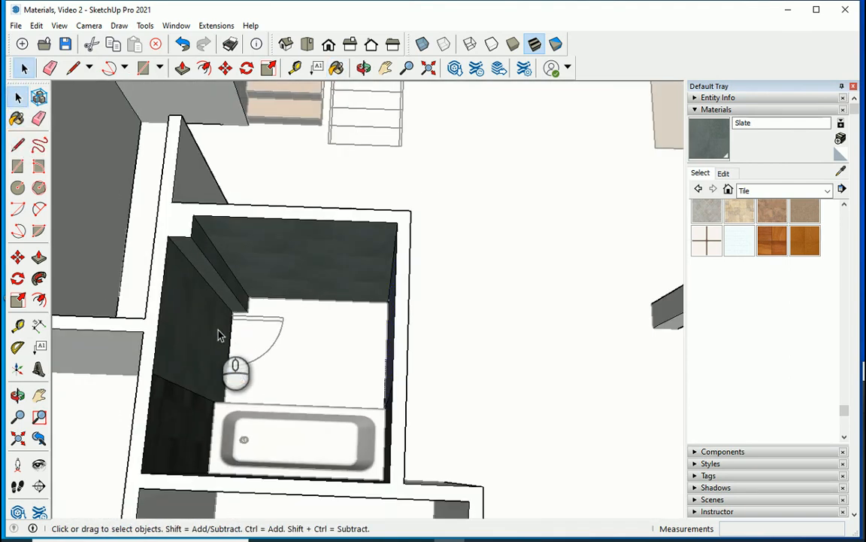
{"action": "middle_click_drag", "start_coordinate": [218, 335], "coordinate": [464, 233]}
{"action": "scroll", "coordinate": [519, 175], "scroll_direction": "up", "scroll_amount": 2}
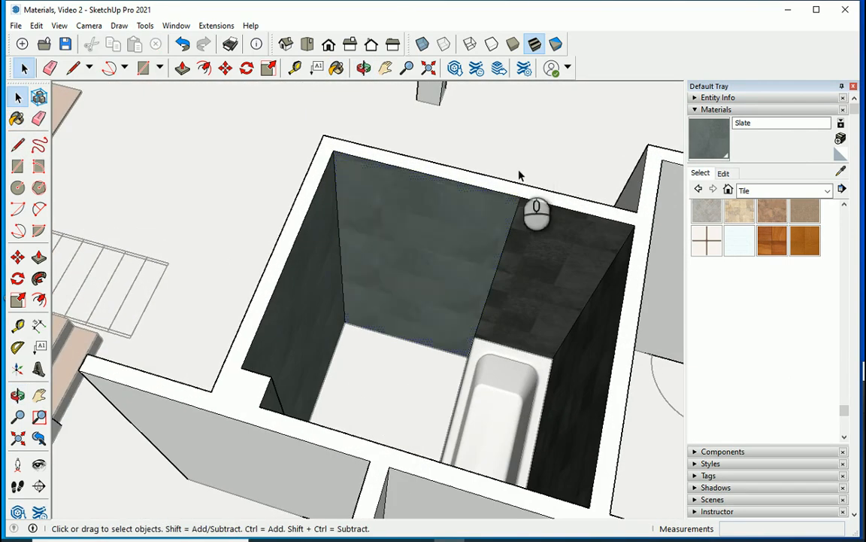
{"action": "middle_click_drag", "start_coordinate": [519, 175], "coordinate": [437, 314]}
{"action": "scroll", "coordinate": [434, 191], "scroll_direction": "up", "scroll_amount": 2}
{"action": "middle_click_drag", "start_coordinate": [404, 374], "coordinate": [467, 348]}
{"action": "scroll", "coordinate": [358, 343], "scroll_direction": "down", "scroll_amount": 2}
{"action": "middle_click_drag", "start_coordinate": [296, 356], "coordinate": [489, 367]}
{"action": "scroll", "coordinate": [580, 176], "scroll_direction": "up", "scroll_amount": 2}
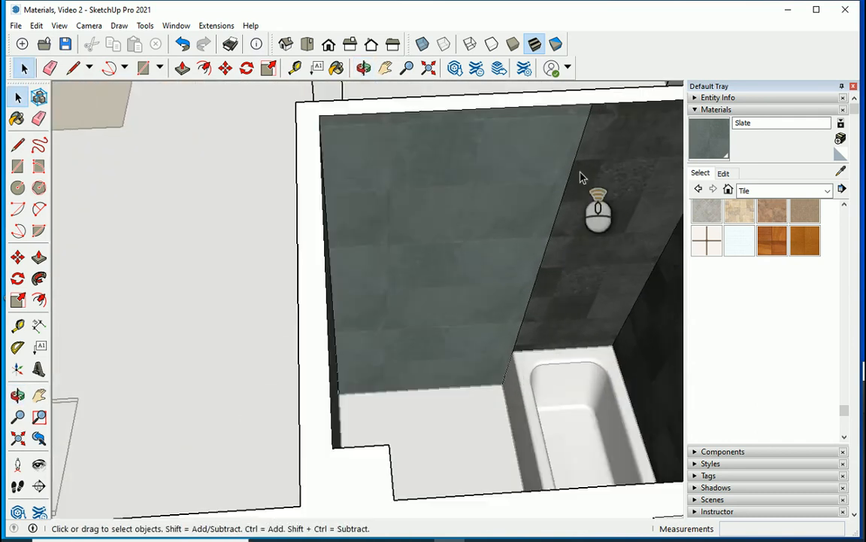
{"action": "middle_click_drag", "start_coordinate": [600, 246], "coordinate": [501, 244]}
{"action": "scroll", "coordinate": [435, 240], "scroll_direction": "down", "scroll_amount": 4}
{"action": "scroll", "coordinate": [382, 197], "scroll_direction": "up", "scroll_amount": 4}
{"action": "scroll", "coordinate": [304, 269], "scroll_direction": "down", "scroll_amount": 2}
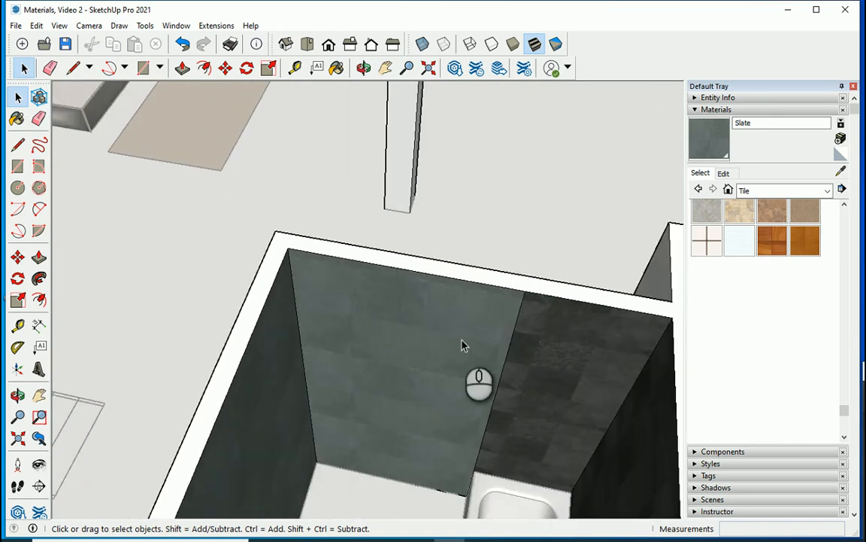
Reposition the Slate texture on the side wall to line up with the neighbouring dark tiles, and close the walls group.
{"action": "scroll", "coordinate": [446, 440], "scroll_direction": "up", "scroll_amount": 4}
{"action": "left_click", "coordinate": [402, 357]}
{"action": "scroll", "coordinate": [394, 354], "scroll_direction": "down", "scroll_amount": 2}
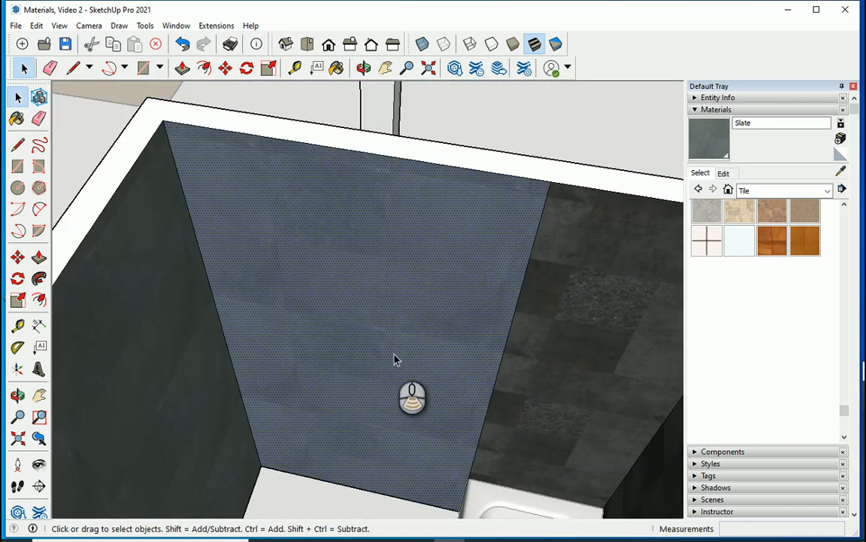
{"action": "right_click", "coordinate": [413, 280]}
{"action": "mouse_move", "coordinate": [498, 440]}
{"action": "left_click", "coordinate": [557, 441]}
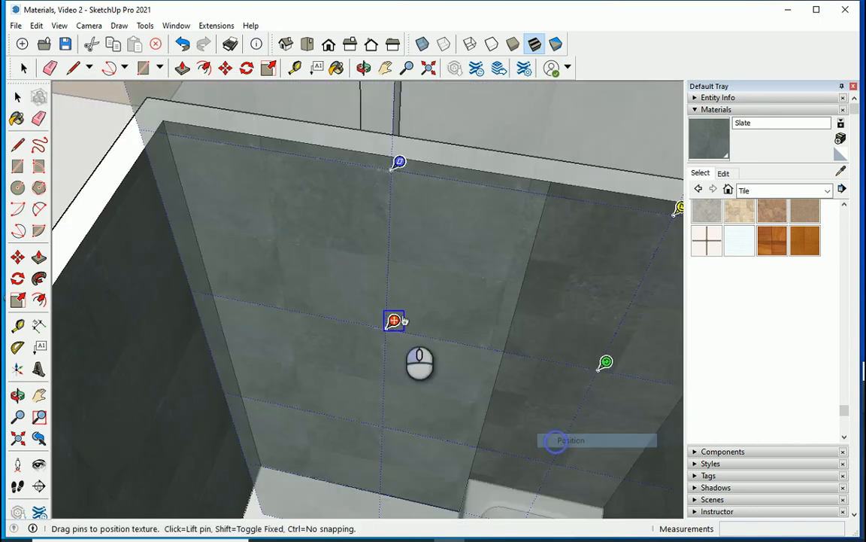
{"action": "scroll", "coordinate": [329, 270], "scroll_direction": "up", "scroll_amount": 1}
{"action": "left_click_drag", "start_coordinate": [329, 271], "coordinate": [342, 267]}
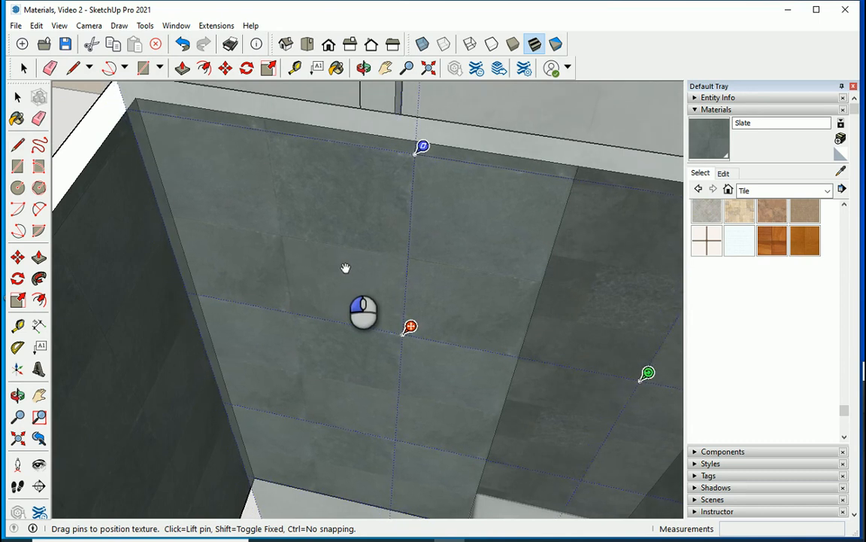
{"action": "left_click_drag", "start_coordinate": [345, 268], "coordinate": [347, 297]}
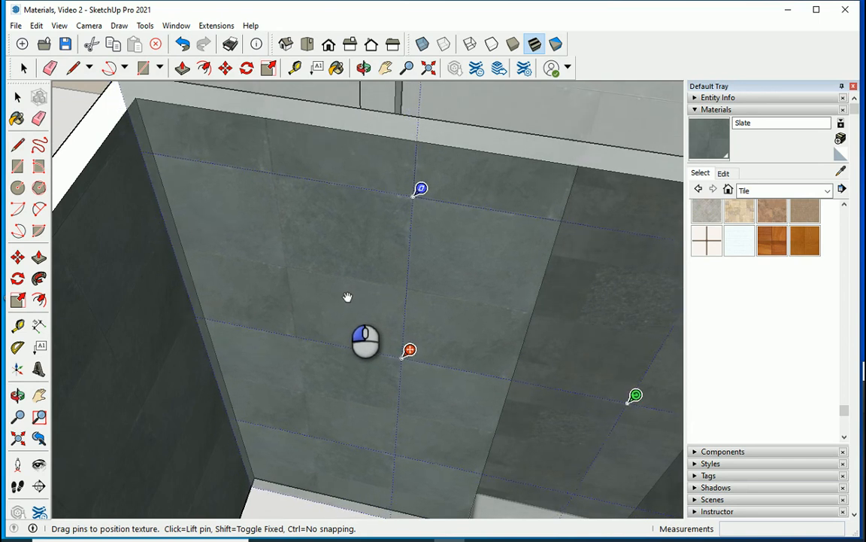
{"action": "scroll", "coordinate": [322, 307], "scroll_direction": "down", "scroll_amount": 4}
{"action": "left_click", "coordinate": [465, 133]}
{"action": "scroll", "coordinate": [443, 285], "scroll_direction": "down", "scroll_amount": 2}
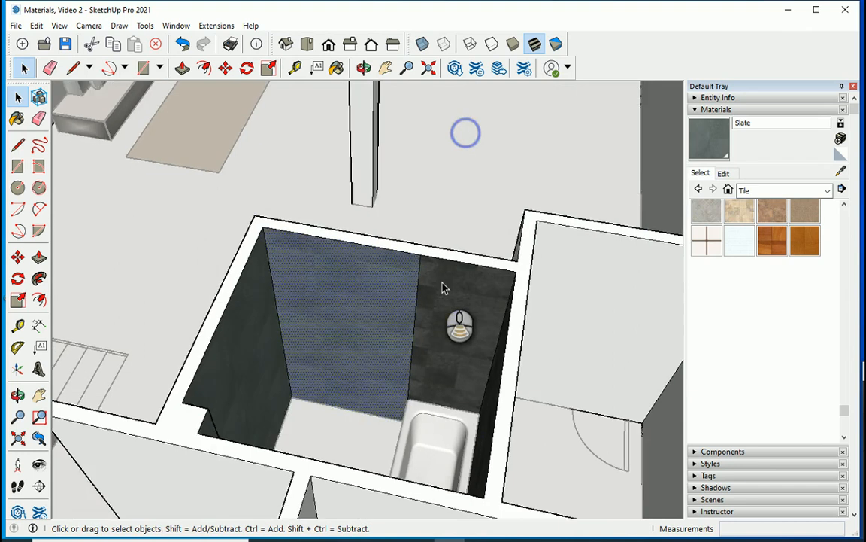
{"action": "left_click", "coordinate": [435, 220]}
Inspect the tiled bathroom from several angles, including the boundary between the two tile materials at the bathtub's outer corner.
{"action": "middle_click_drag", "start_coordinate": [342, 351], "coordinate": [574, 234]}
{"action": "scroll", "coordinate": [484, 221], "scroll_direction": "up", "scroll_amount": 5}
{"action": "middle_click_drag", "start_coordinate": [484, 220], "coordinate": [461, 332]}
{"action": "scroll", "coordinate": [291, 319], "scroll_direction": "up", "scroll_amount": 4}
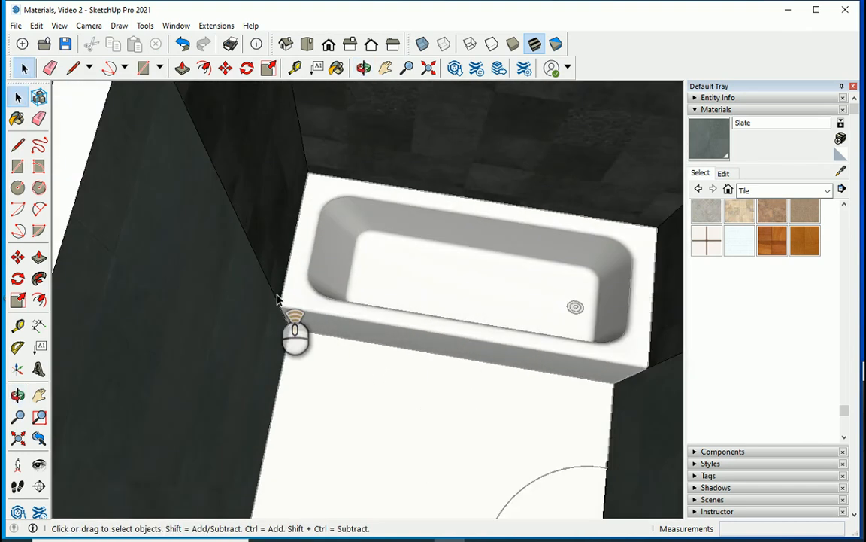
{"action": "scroll", "coordinate": [331, 331], "scroll_direction": "down", "scroll_amount": 2}
{"action": "middle_click_drag", "start_coordinate": [359, 345], "coordinate": [370, 340]}
{"action": "scroll", "coordinate": [296, 319], "scroll_direction": "up", "scroll_amount": 5}
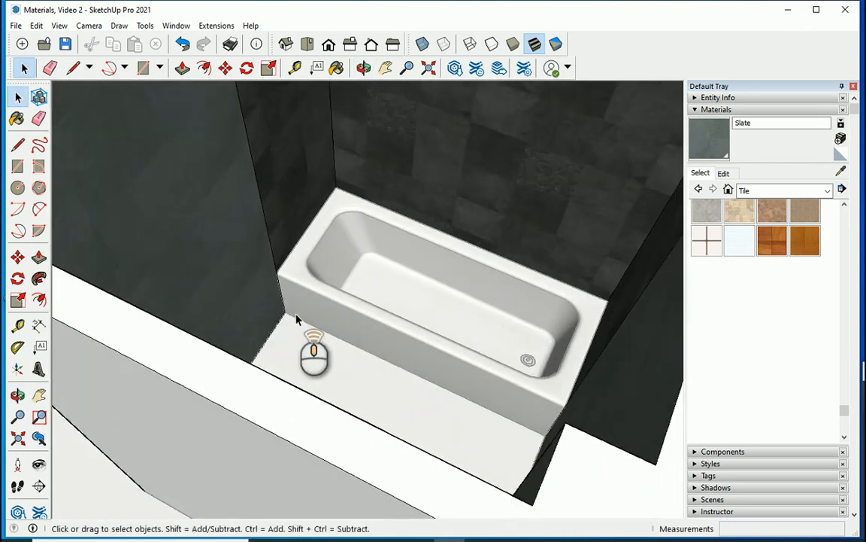
{"action": "scroll", "coordinate": [286, 350], "scroll_direction": "down", "scroll_amount": 5}
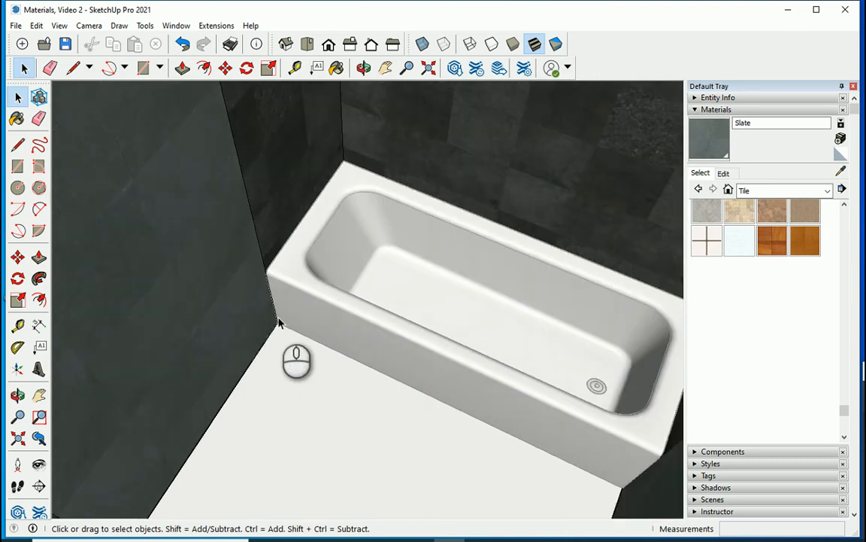
{"action": "scroll", "coordinate": [317, 363], "scroll_direction": "up", "scroll_amount": 2}
{"action": "scroll", "coordinate": [342, 369], "scroll_direction": "up", "scroll_amount": 1}
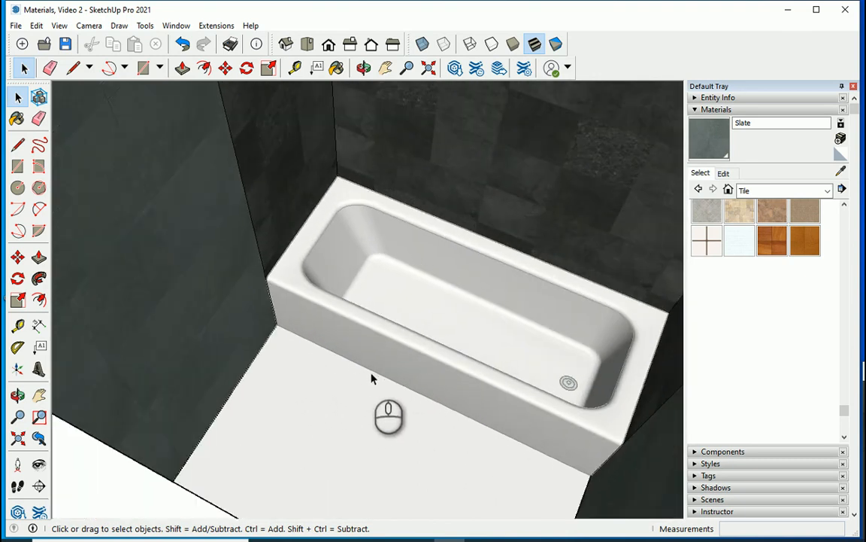
{"action": "scroll", "coordinate": [423, 425], "scroll_direction": "down", "scroll_amount": 4}
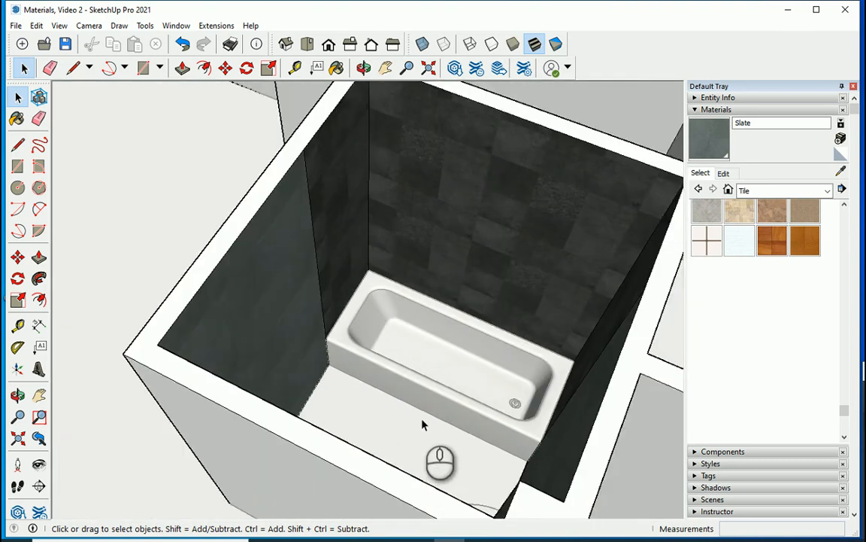
{"action": "scroll", "coordinate": [421, 419], "scroll_direction": "up", "scroll_amount": 1}
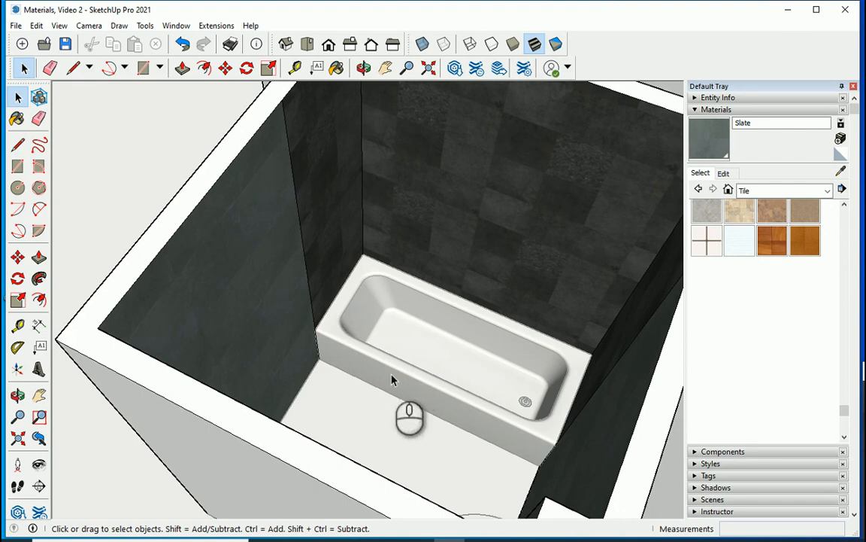
{"action": "scroll", "coordinate": [376, 414], "scroll_direction": "down", "scroll_amount": 4}
{"action": "scroll", "coordinate": [368, 271], "scroll_direction": "up", "scroll_amount": 5}
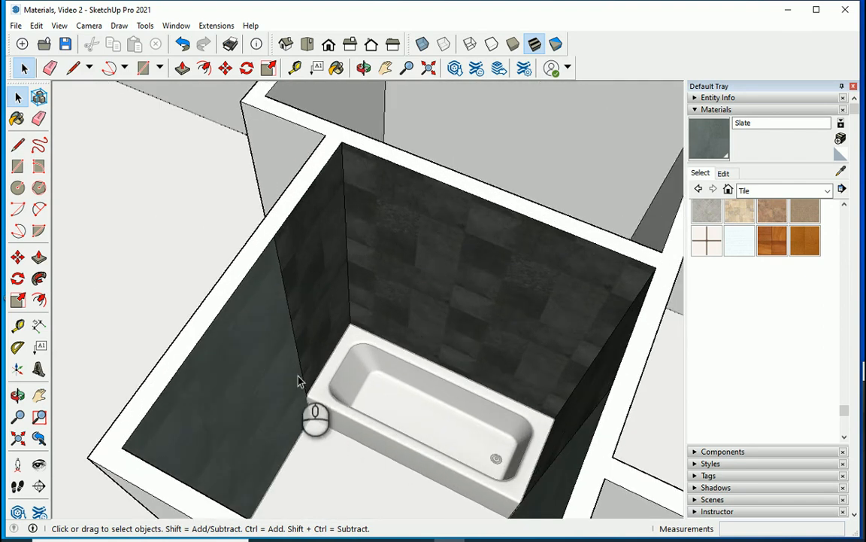
{"action": "scroll", "coordinate": [298, 381], "scroll_direction": "down", "scroll_amount": 4}
{"action": "scroll", "coordinate": [330, 225], "scroll_direction": "down", "scroll_amount": 3}
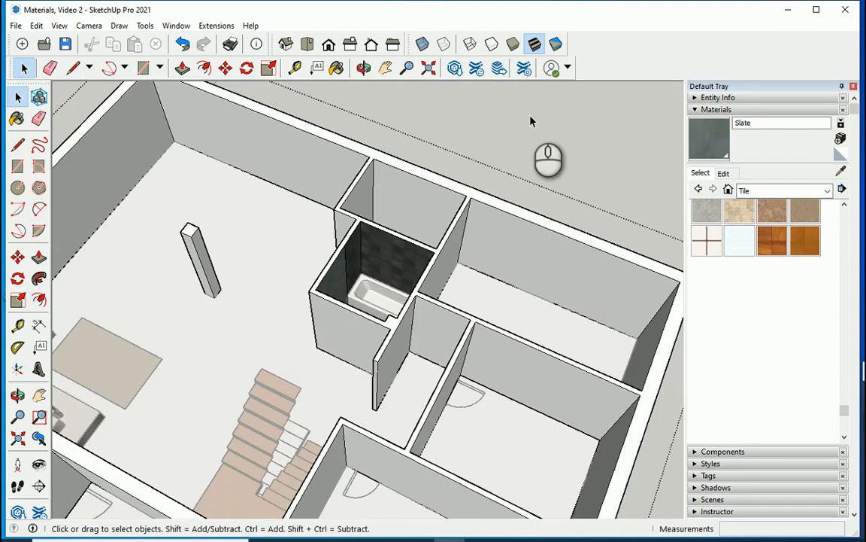
{"action": "scroll", "coordinate": [324, 256], "scroll_direction": "up", "scroll_amount": 3}
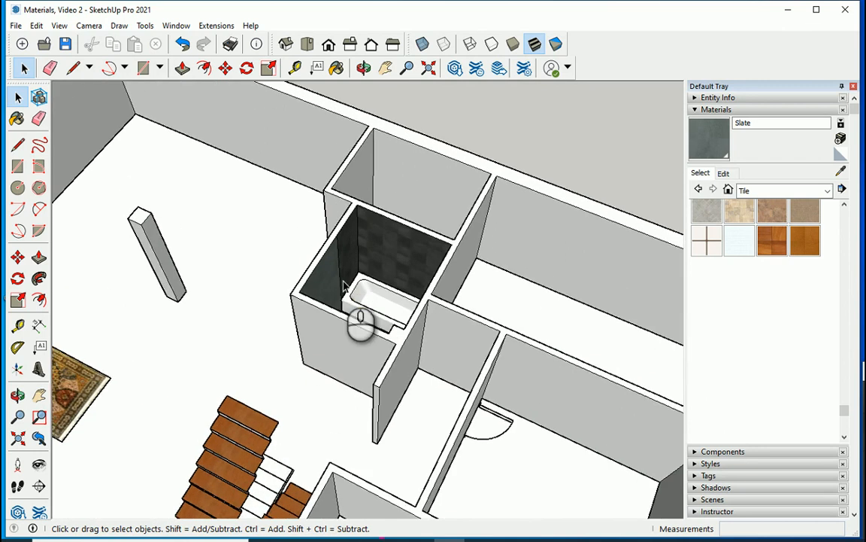
Examine the bathtub and the walls group as separate objects, checking individual tiled and plain faces inside the walls group.
{"action": "middle_click_drag", "start_coordinate": [344, 286], "coordinate": [389, 316]}
{"action": "left_click", "coordinate": [392, 322]}
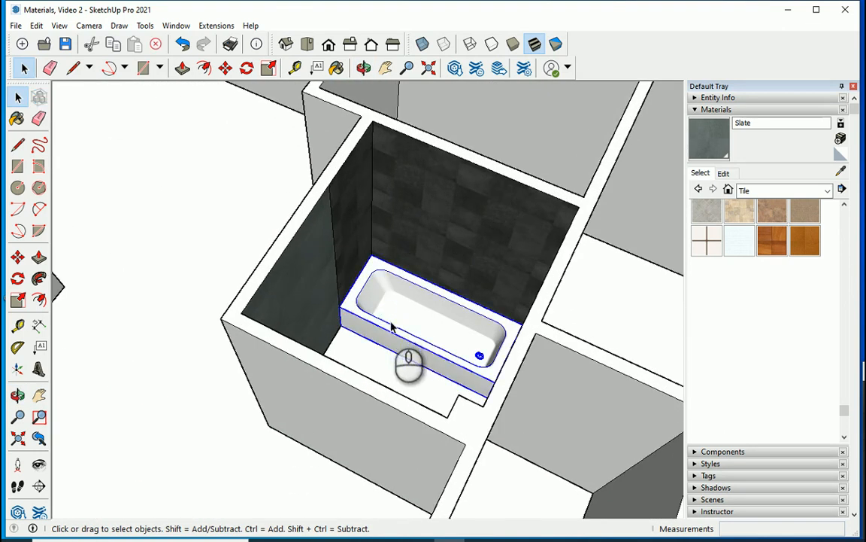
{"action": "left_click", "coordinate": [287, 301]}
{"action": "scroll", "coordinate": [301, 293], "scroll_direction": "down", "scroll_amount": 4}
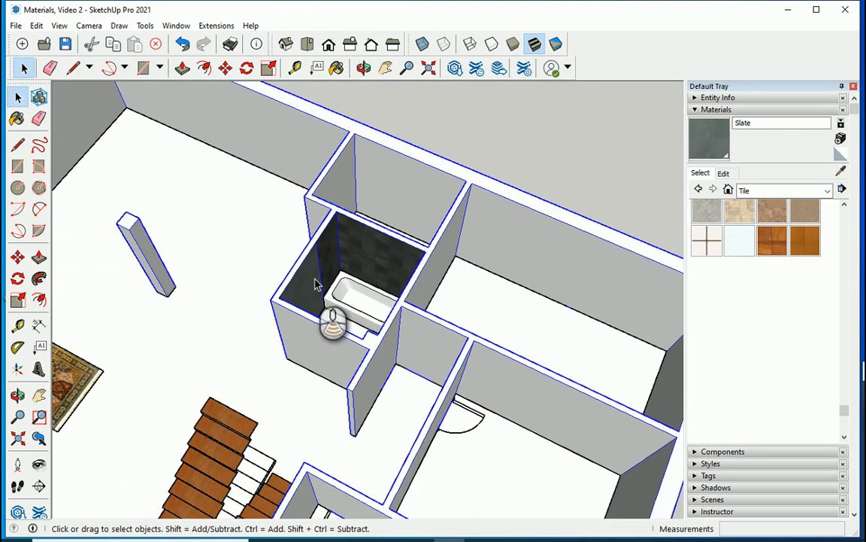
{"action": "scroll", "coordinate": [335, 266], "scroll_direction": "up", "scroll_amount": 2}
{"action": "left_click", "coordinate": [558, 101]}
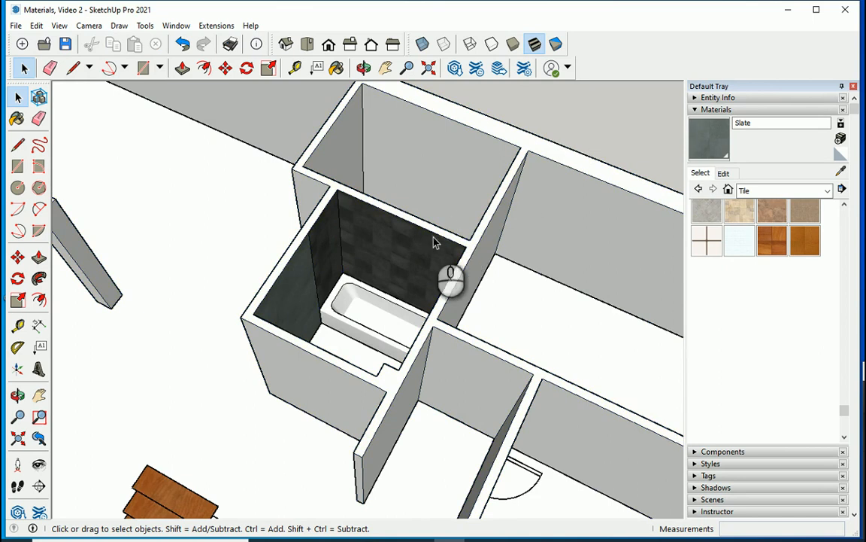
{"action": "scroll", "coordinate": [354, 266], "scroll_direction": "up", "scroll_amount": 1}
{"action": "double_click", "coordinate": [398, 247]}
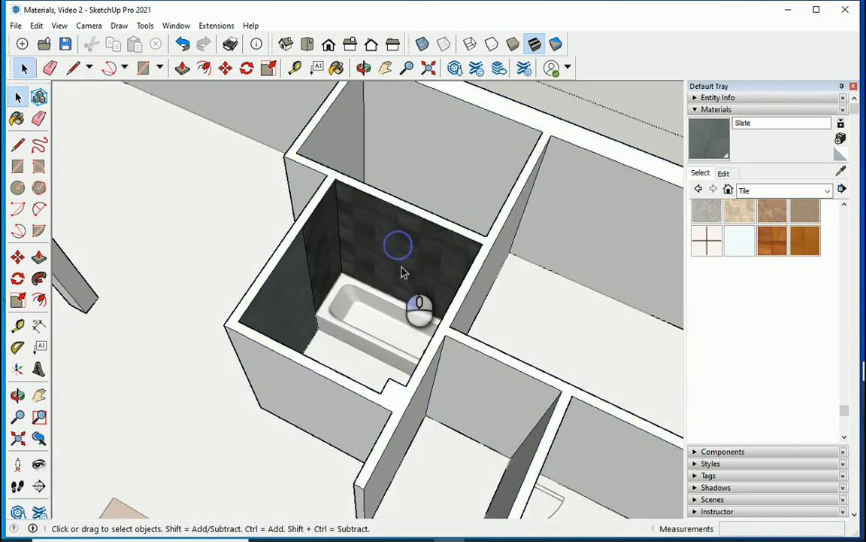
{"action": "left_click", "coordinate": [300, 295]}
{"action": "left_click", "coordinate": [363, 241]}
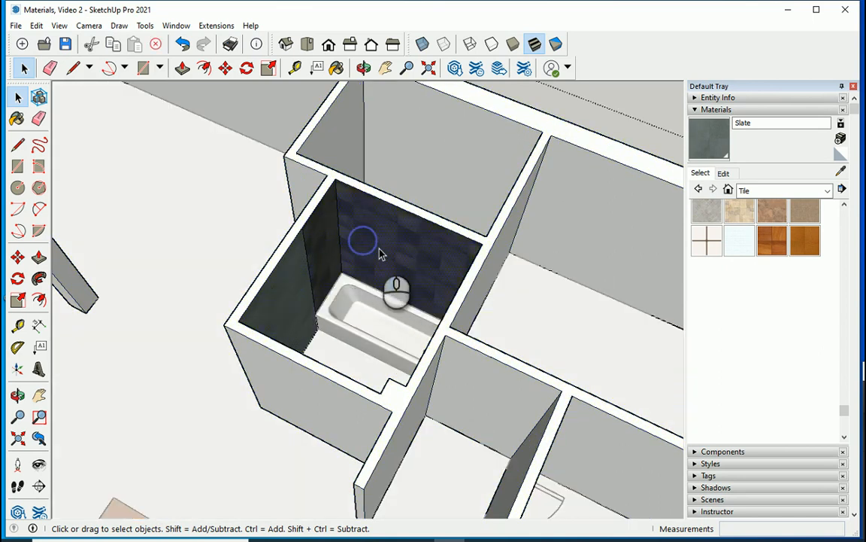
{"action": "left_click", "coordinate": [427, 177]}
{"action": "scroll", "coordinate": [353, 237], "scroll_direction": "down", "scroll_amount": 4}
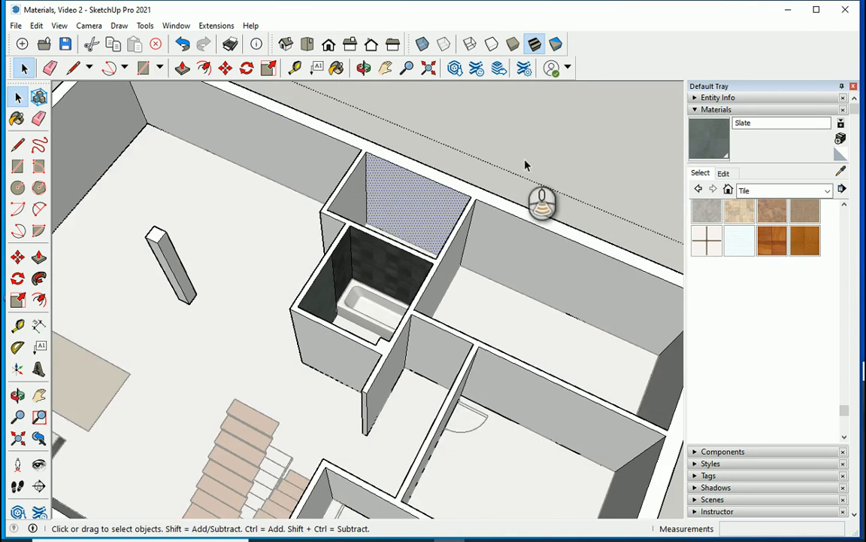
Draw a 1 × 0.03 m rectangle on the bathroom floor along the bathtub's front edge, starting at the wall corner.
{"action": "scroll", "coordinate": [340, 319], "scroll_direction": "up", "scroll_amount": 2}
{"action": "scroll", "coordinate": [324, 325], "scroll_direction": "up", "scroll_amount": 5}
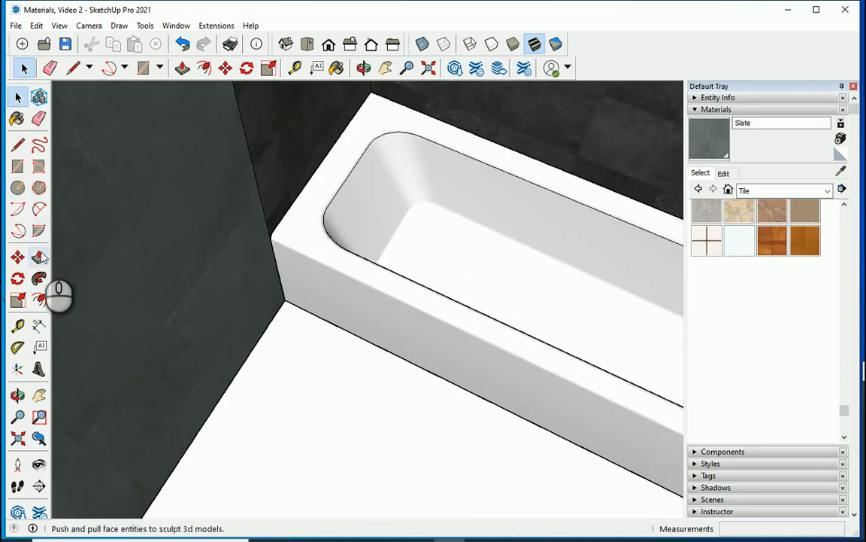
{"action": "left_click", "coordinate": [146, 68]}
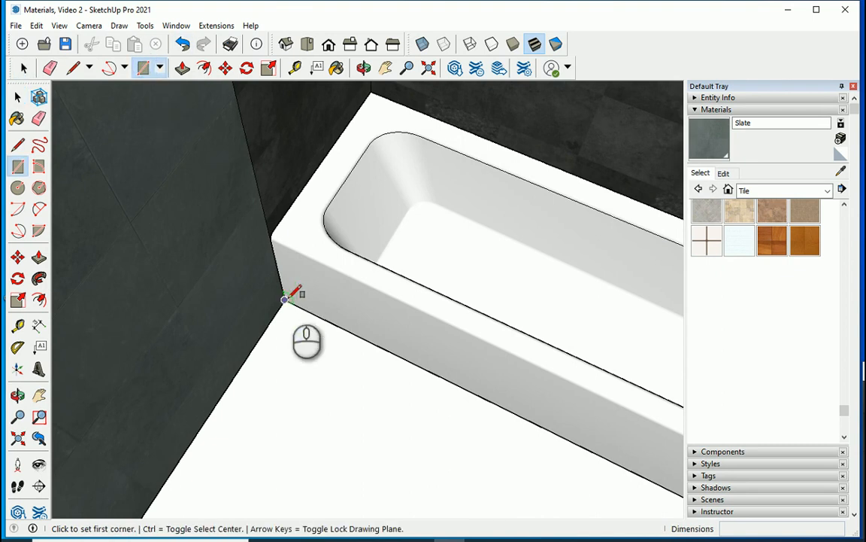
{"action": "left_click", "coordinate": [284, 299]}
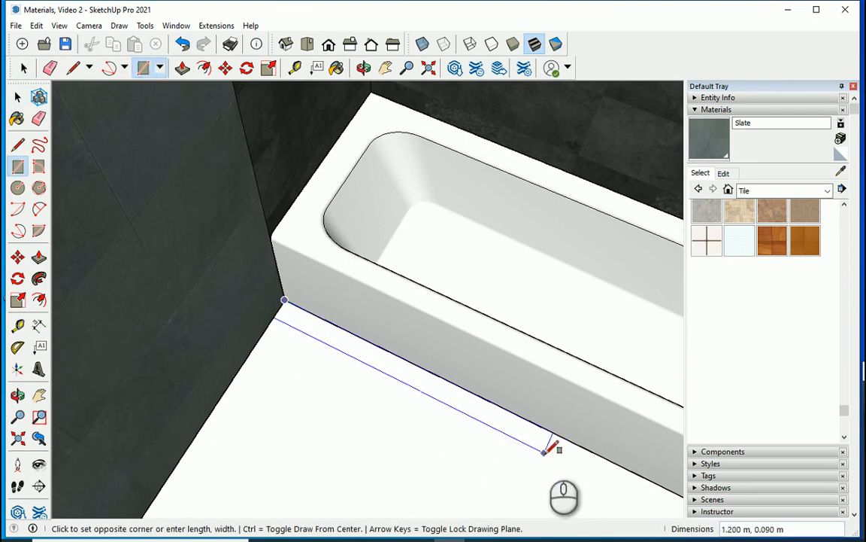
{"action": "scroll", "coordinate": [551, 452], "scroll_direction": "down", "scroll_amount": 3}
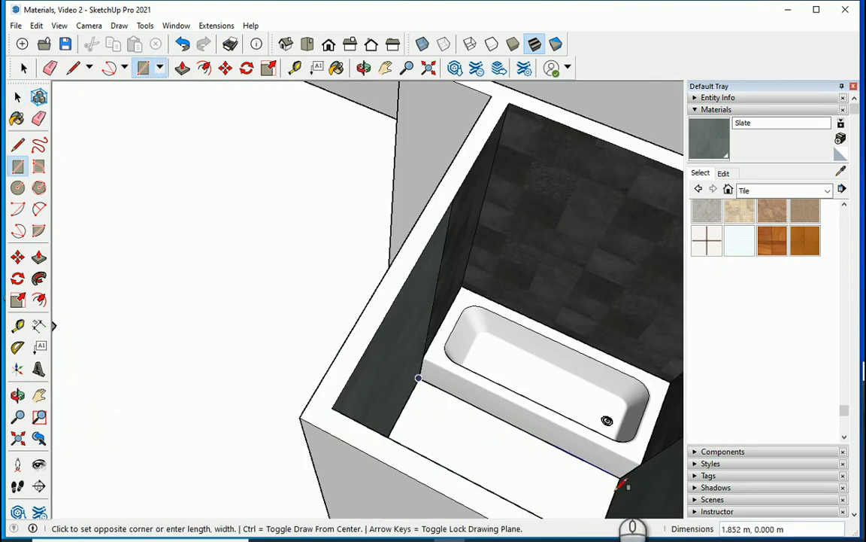
{"action": "scroll", "coordinate": [619, 478], "scroll_direction": "up", "scroll_amount": 2}
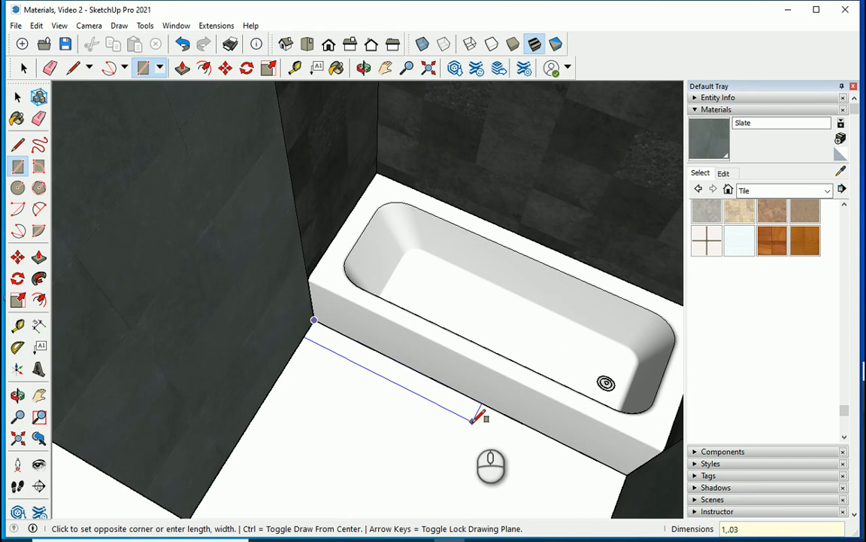
{"action": "left_click", "coordinate": [473, 420]}
{"action": "left_click", "coordinate": [23, 68]}
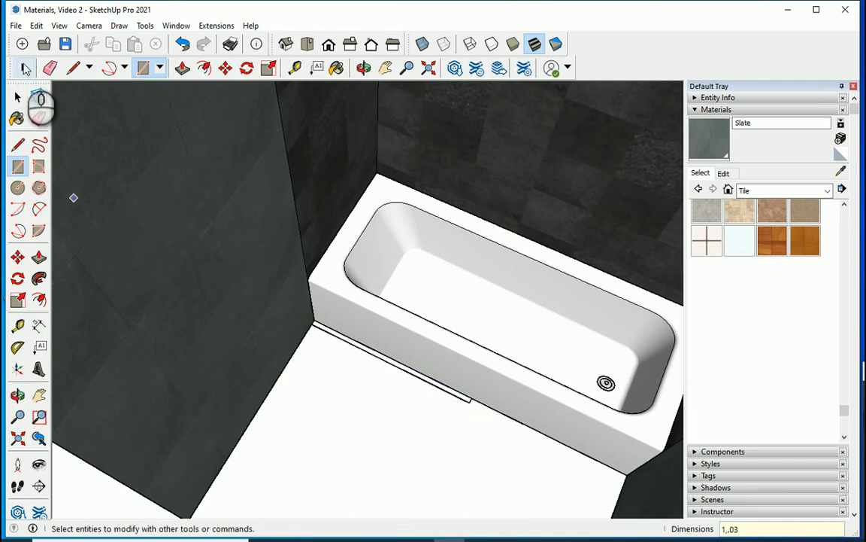
Make the thin floor rectangle in front of the bathtub, with its edges, into a group.
{"action": "scroll", "coordinate": [250, 280], "scroll_direction": "down", "scroll_amount": 3}
{"action": "middle_click_drag", "start_coordinate": [333, 352], "coordinate": [409, 380]}
{"action": "scroll", "coordinate": [368, 354], "scroll_direction": "up", "scroll_amount": 5}
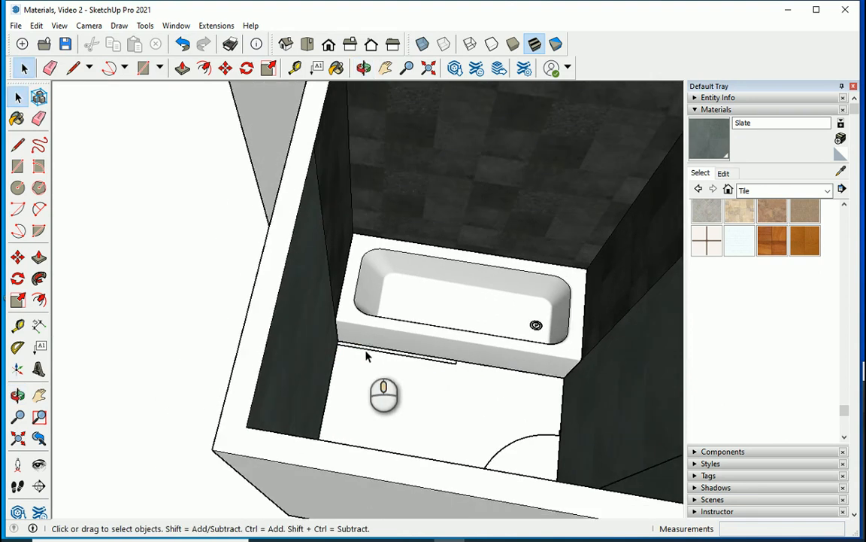
{"action": "left_click_drag", "start_coordinate": [313, 285], "coordinate": [551, 413]}
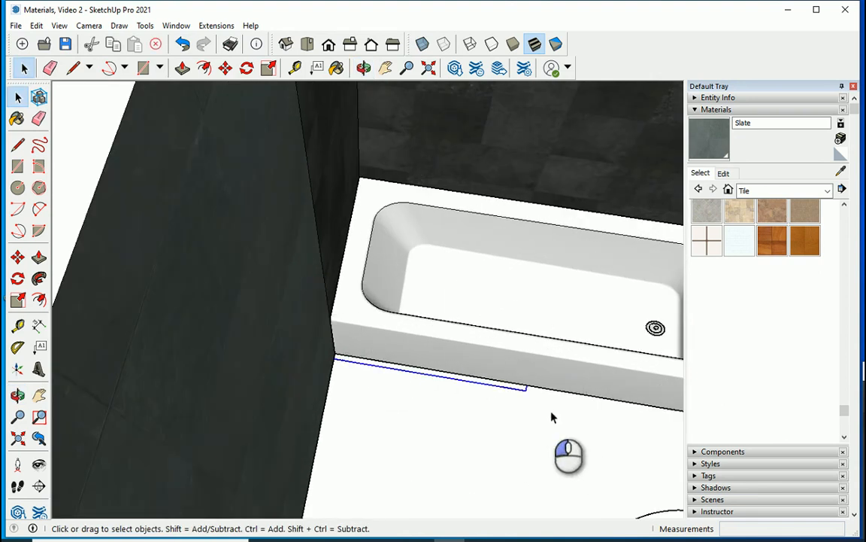
{"action": "scroll", "coordinate": [537, 400], "scroll_direction": "up", "scroll_amount": 2}
{"action": "right_click", "coordinate": [514, 388]}
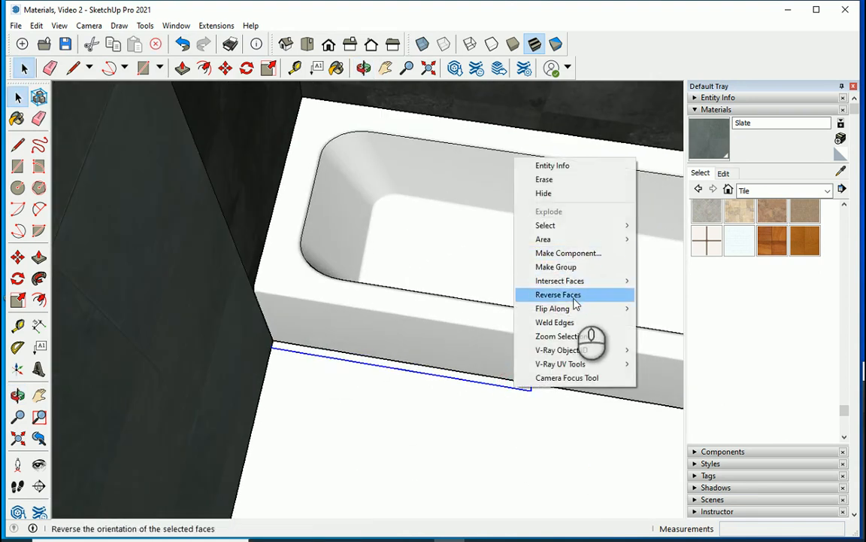
{"action": "left_click", "coordinate": [572, 267]}
Inside the new group, extrude the thin rectangle up to the top of the bathroom walls as a panel, and close the group.
{"action": "middle_click_drag", "start_coordinate": [522, 387], "coordinate": [449, 406]}
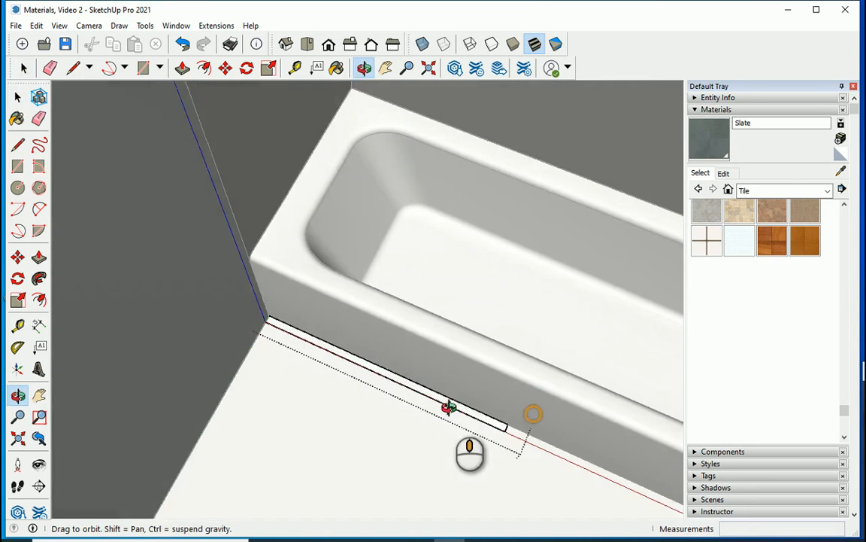
{"action": "scroll", "coordinate": [453, 416], "scroll_direction": "up", "scroll_amount": 3}
{"action": "key", "text": "p"}
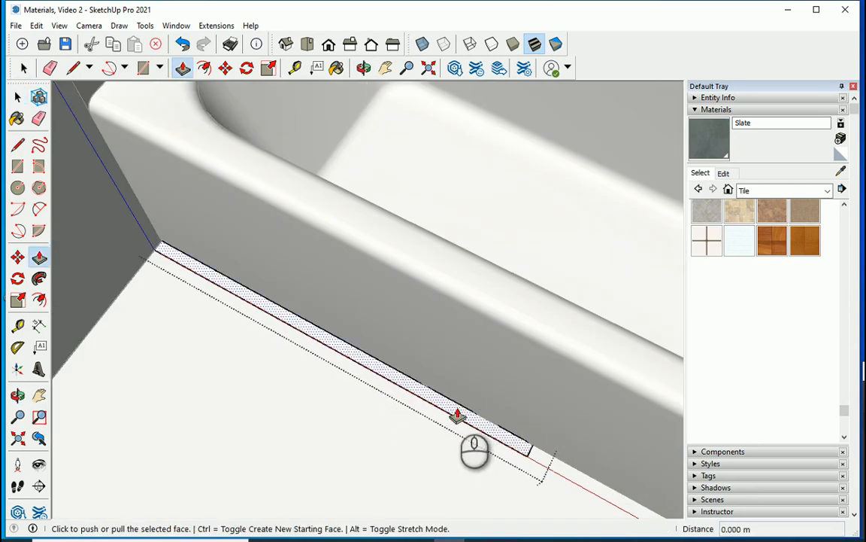
{"action": "left_click", "coordinate": [458, 414]}
{"action": "scroll", "coordinate": [475, 377], "scroll_direction": "down", "scroll_amount": 3}
{"action": "scroll", "coordinate": [466, 315], "scroll_direction": "up", "scroll_amount": 2}
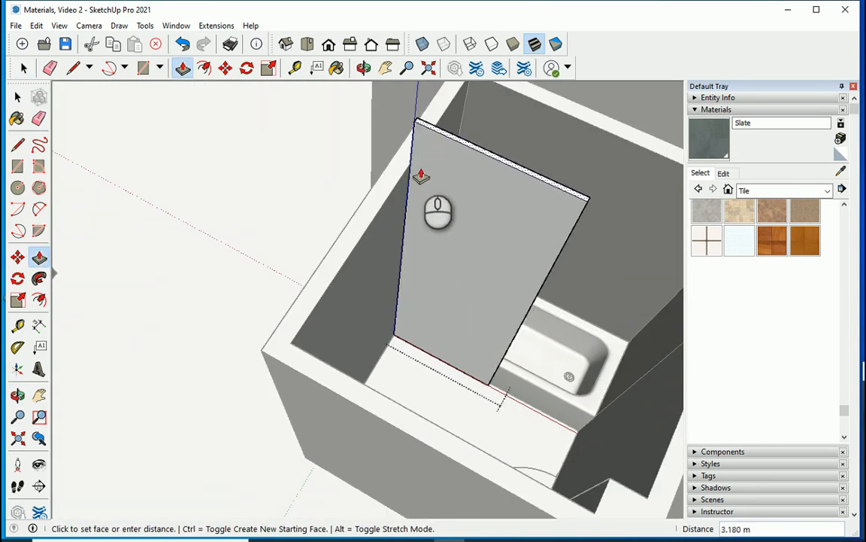
{"action": "left_click", "coordinate": [408, 174]}
{"action": "left_click", "coordinate": [19, 97]}
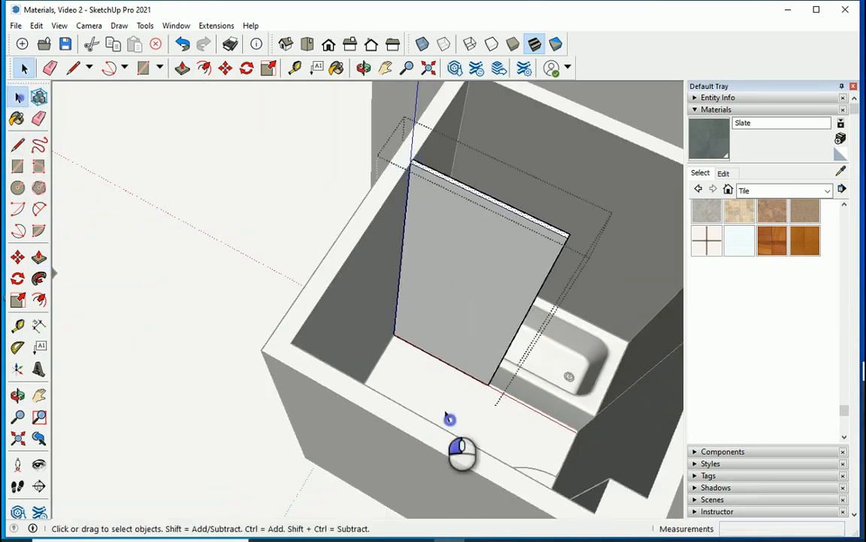
{"action": "scroll", "coordinate": [461, 455], "scroll_direction": "down", "scroll_amount": 4}
{"action": "scroll", "coordinate": [286, 359], "scroll_direction": "up", "scroll_amount": 5}
Select the bathtub panel and start a new material that uses the Wallpaper-PNG image as its texture.
{"action": "left_click", "coordinate": [354, 288]}
{"action": "middle_click_drag", "start_coordinate": [356, 336], "coordinate": [374, 358]}
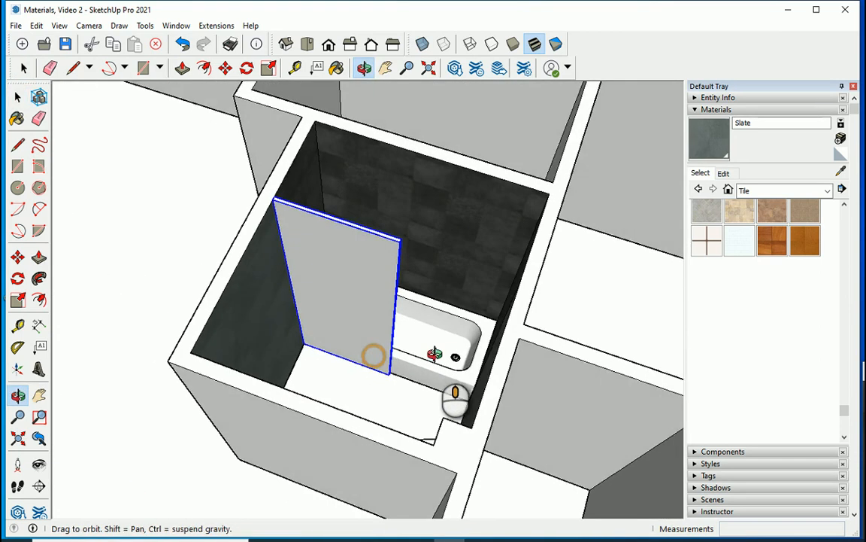
{"action": "scroll", "coordinate": [383, 268], "scroll_direction": "up", "scroll_amount": 4}
{"action": "middle_click_drag", "start_coordinate": [342, 295], "coordinate": [409, 295]}
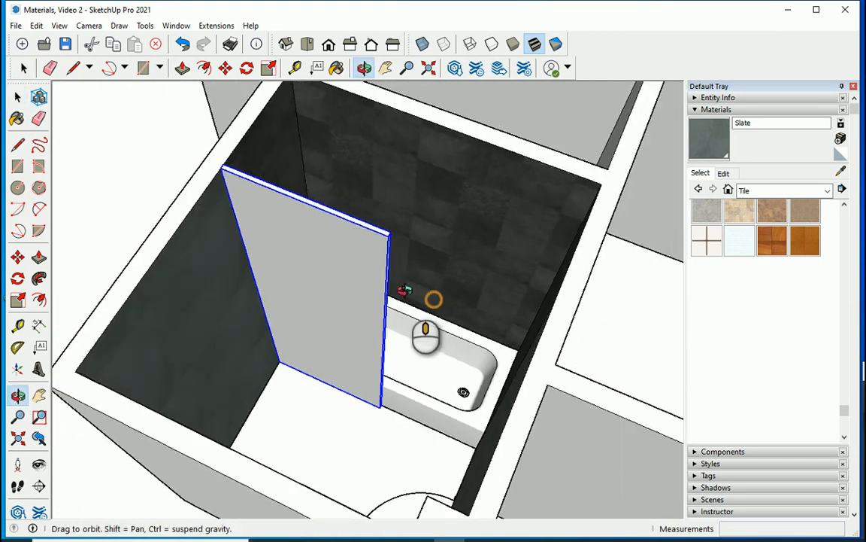
{"action": "scroll", "coordinate": [380, 295], "scroll_direction": "up", "scroll_amount": 3}
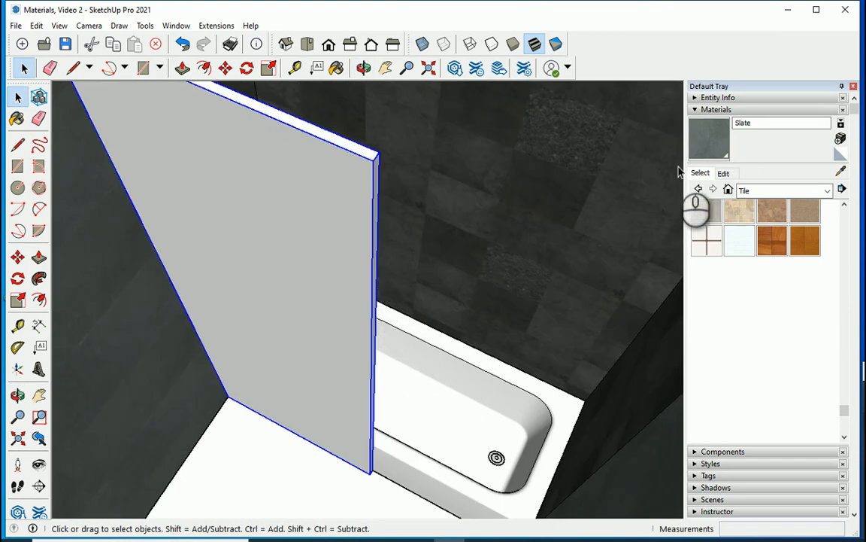
{"action": "left_click", "coordinate": [841, 140]}
{"action": "left_click_drag", "start_coordinate": [656, 143], "coordinate": [552, 148]}
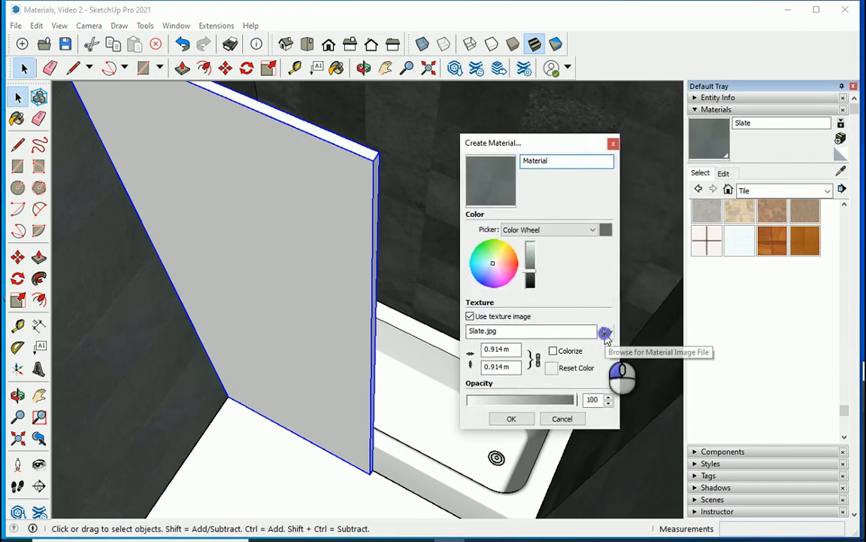
{"action": "left_click", "coordinate": [605, 333]}
{"action": "scroll", "coordinate": [531, 260], "scroll_direction": "down", "scroll_amount": 2}
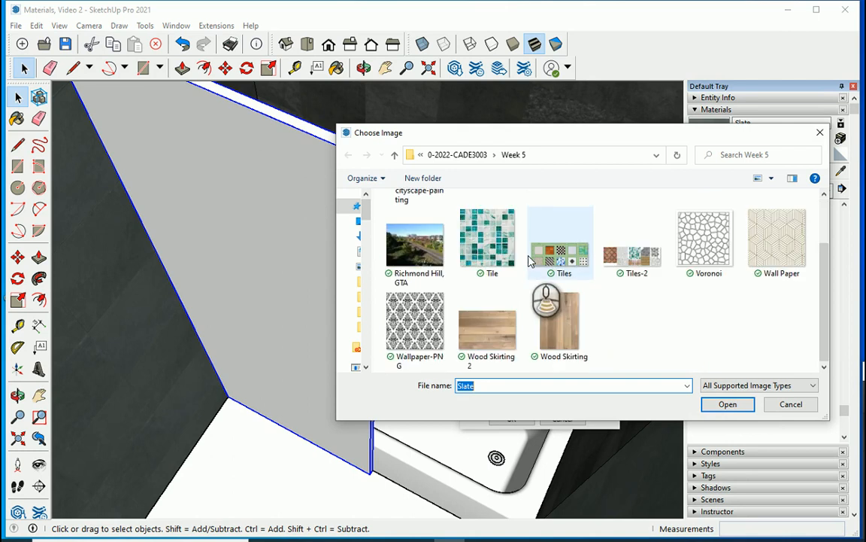
{"action": "left_click", "coordinate": [416, 325]}
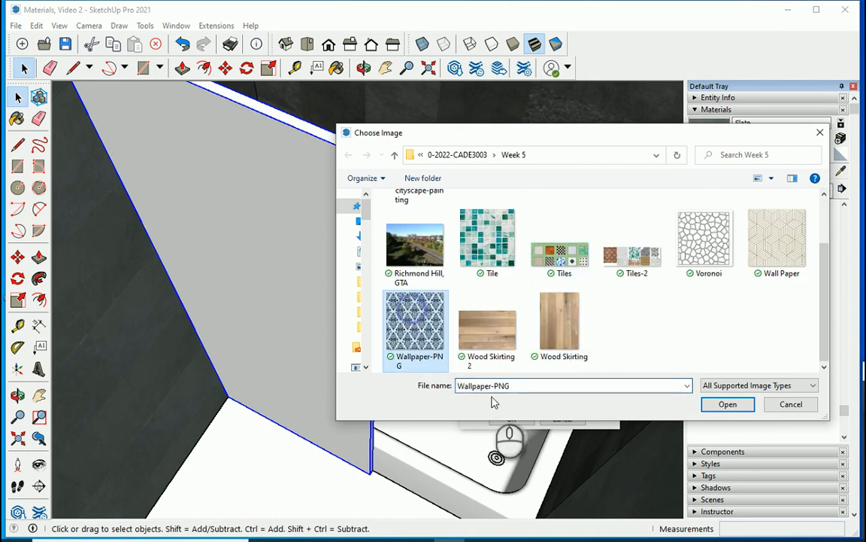
{"action": "left_click", "coordinate": [715, 410]}
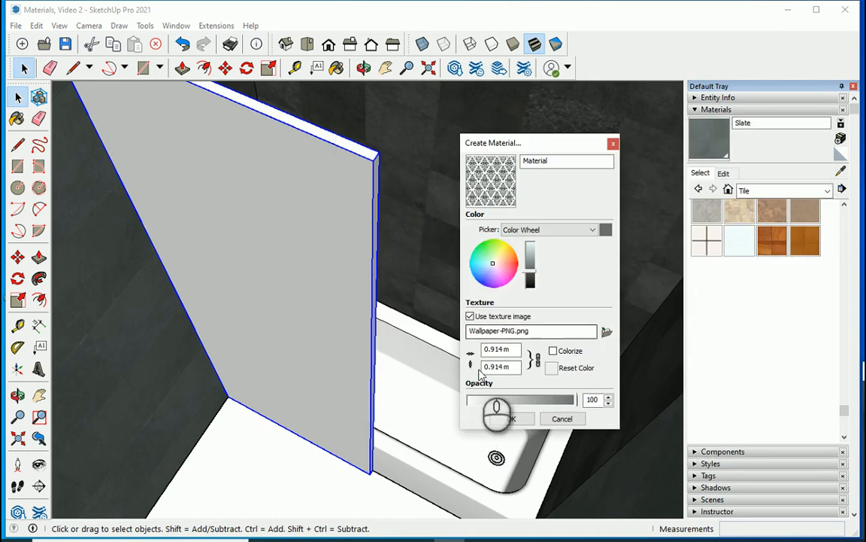
Set the new material's opacity to 24, create it, and paint the bathtub panel with it.
{"action": "left_click_drag", "start_coordinate": [576, 402], "coordinate": [498, 410]}
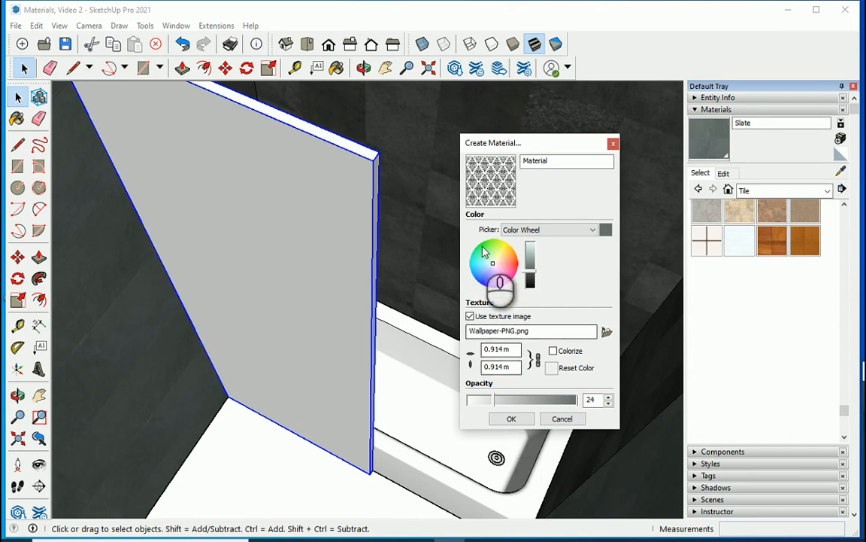
{"action": "left_click", "coordinate": [511, 419]}
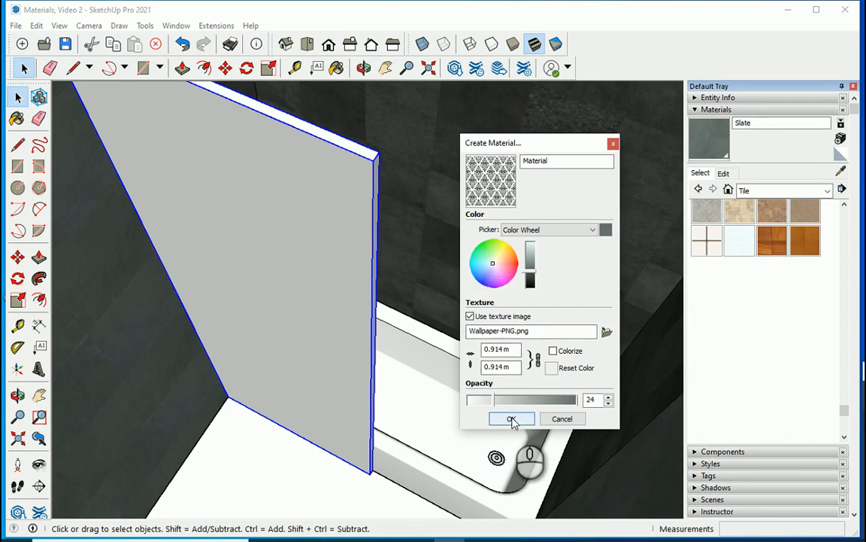
{"action": "left_click", "coordinate": [354, 228]}
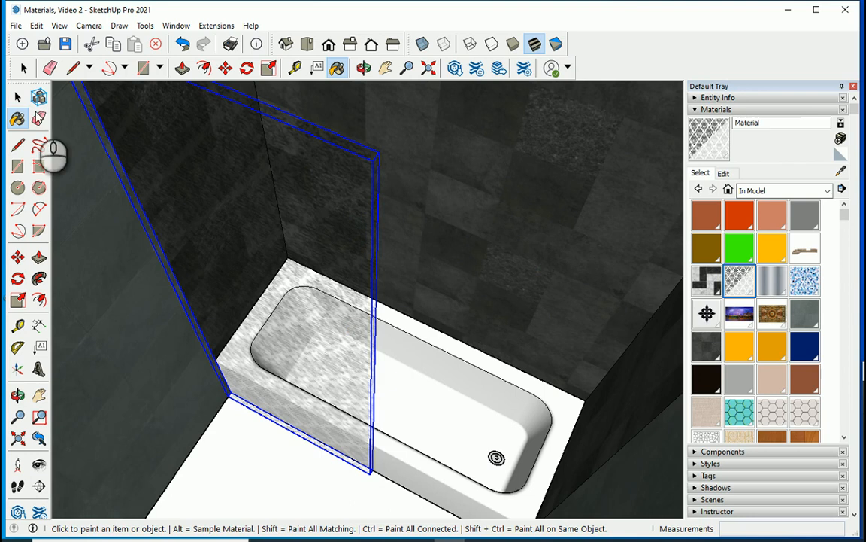
{"action": "left_click", "coordinate": [19, 97]}
Inspect the translucent patterned panel from several angles, including how the bathtub and wall tiles show through it.
{"action": "middle_click_drag", "start_coordinate": [346, 280], "coordinate": [508, 263]}
{"action": "scroll", "coordinate": [386, 403], "scroll_direction": "up", "scroll_amount": 4}
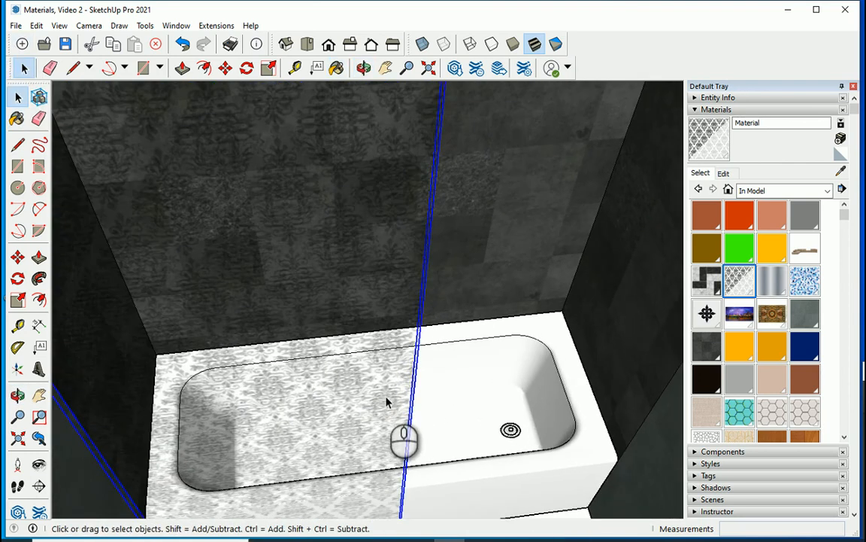
{"action": "scroll", "coordinate": [376, 376], "scroll_direction": "up", "scroll_amount": 4}
{"action": "scroll", "coordinate": [382, 398], "scroll_direction": "down", "scroll_amount": 2}
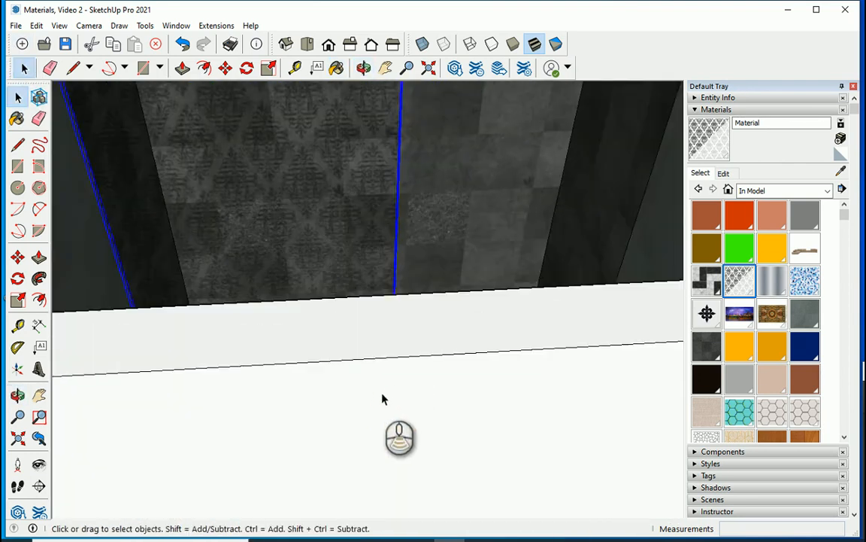
{"action": "middle_click_drag", "start_coordinate": [382, 399], "coordinate": [291, 251]}
{"action": "scroll", "coordinate": [293, 256], "scroll_direction": "up", "scroll_amount": 2}
{"action": "scroll", "coordinate": [377, 362], "scroll_direction": "down", "scroll_amount": 1}
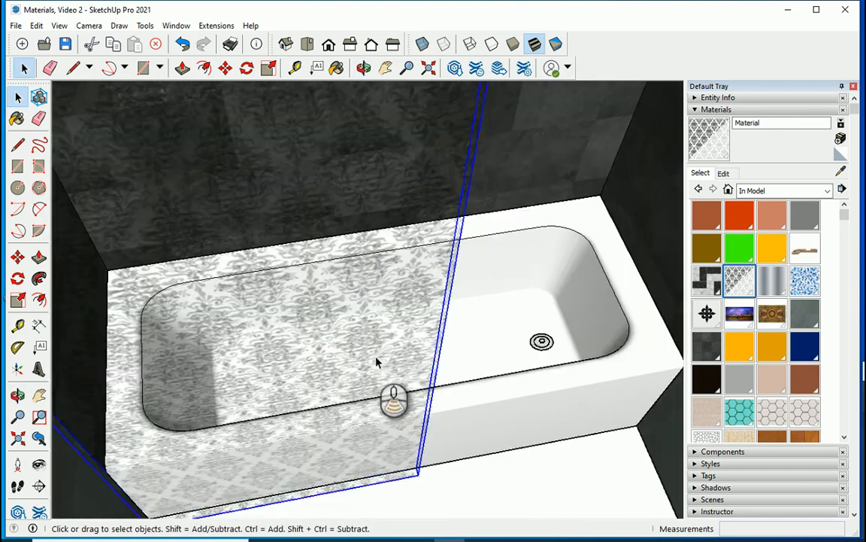
{"action": "middle_click_drag", "start_coordinate": [379, 363], "coordinate": [420, 336]}
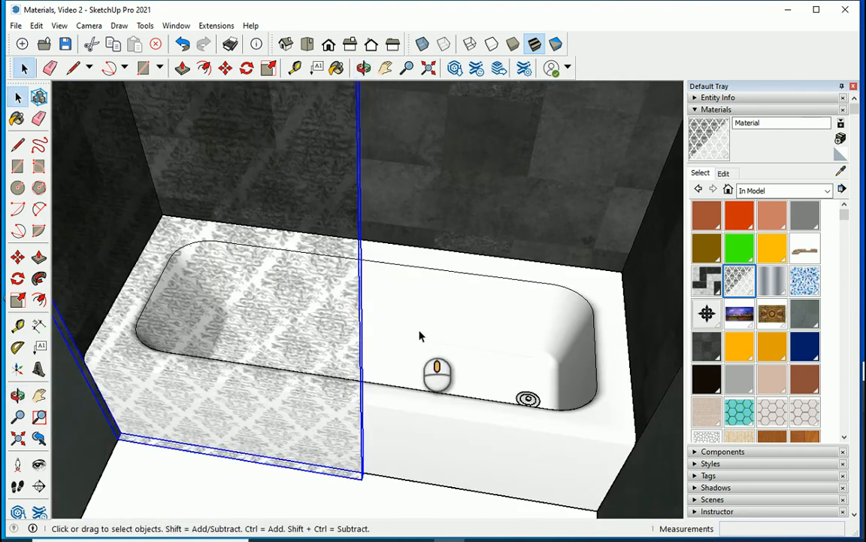
{"action": "scroll", "coordinate": [417, 369], "scroll_direction": "up", "scroll_amount": 3}
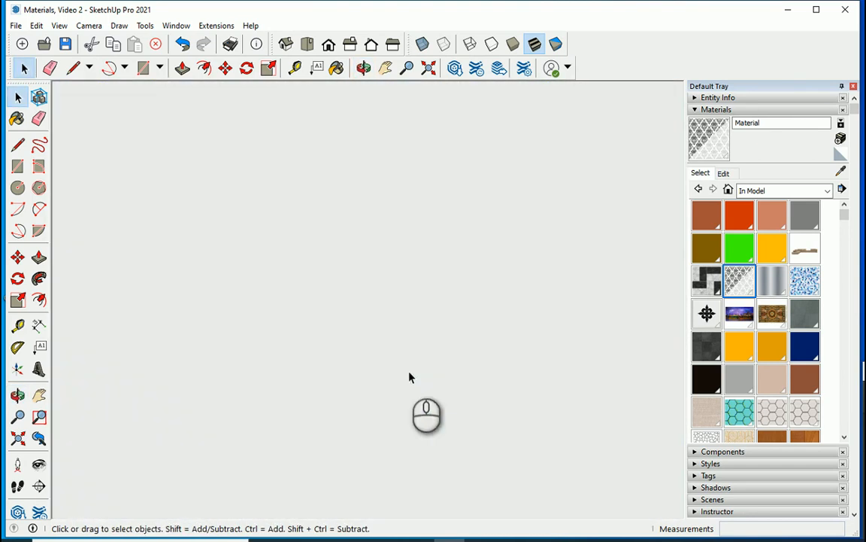
{"action": "scroll", "coordinate": [408, 377], "scroll_direction": "down", "scroll_amount": 5}
{"action": "middle_click_drag", "start_coordinate": [409, 377], "coordinate": [400, 350]}
{"action": "scroll", "coordinate": [376, 316], "scroll_direction": "up", "scroll_amount": 6}
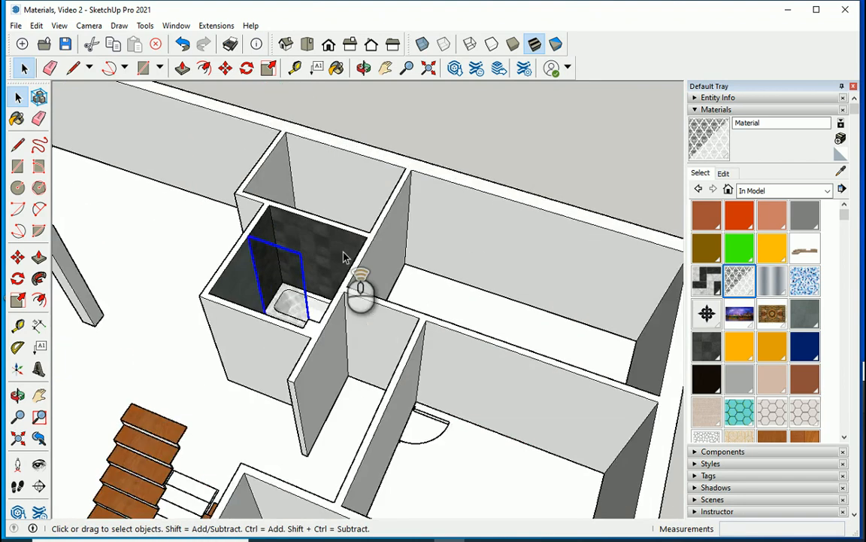
Select the patterned panel beside the bathtub and set its material's texture size to 1.2 m with the aspect ratio kept.
{"action": "scroll", "coordinate": [301, 297], "scroll_direction": "up", "scroll_amount": 3}
{"action": "scroll", "coordinate": [309, 274], "scroll_direction": "down", "scroll_amount": 3}
{"action": "middle_click_drag", "start_coordinate": [310, 274], "coordinate": [309, 267]}
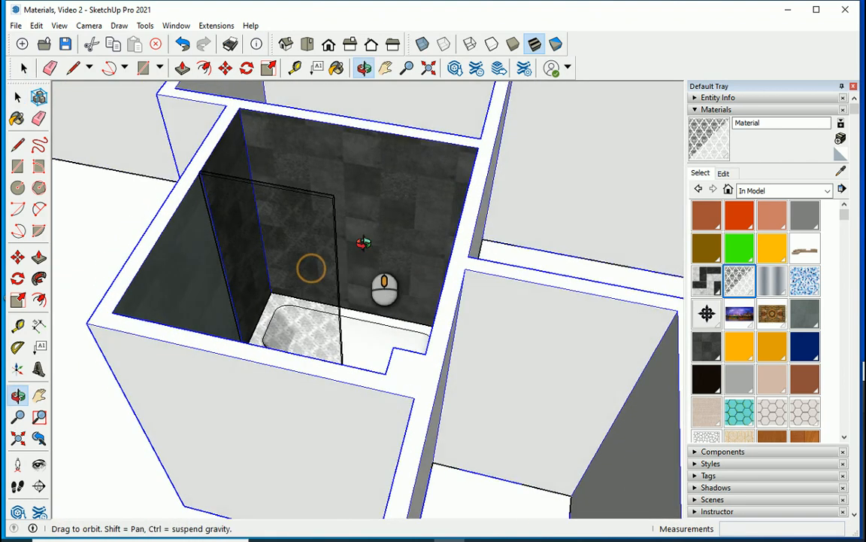
{"action": "scroll", "coordinate": [277, 290], "scroll_direction": "up", "scroll_amount": 6}
{"action": "scroll", "coordinate": [343, 324], "scroll_direction": "down", "scroll_amount": 3}
{"action": "middle_click_drag", "start_coordinate": [342, 323], "coordinate": [341, 322]}
{"action": "scroll", "coordinate": [361, 342], "scroll_direction": "up", "scroll_amount": 5}
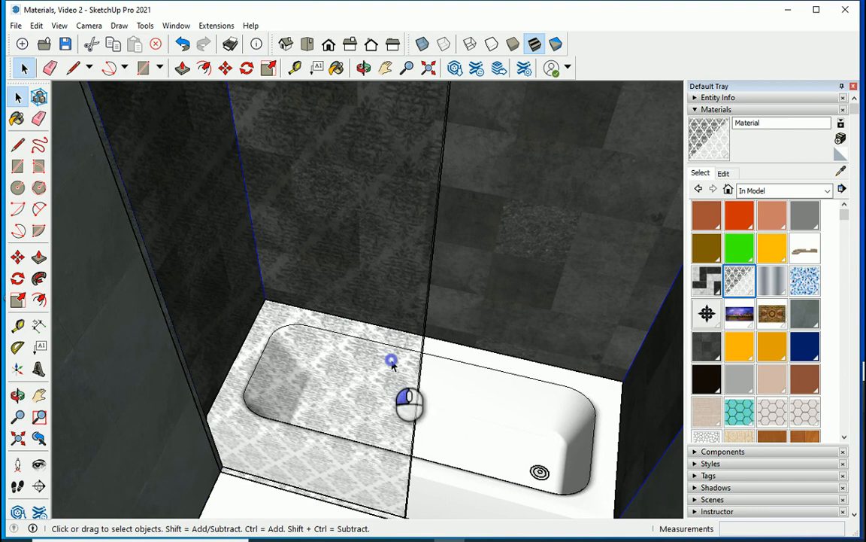
{"action": "left_click", "coordinate": [391, 361]}
{"action": "left_click", "coordinate": [724, 173]}
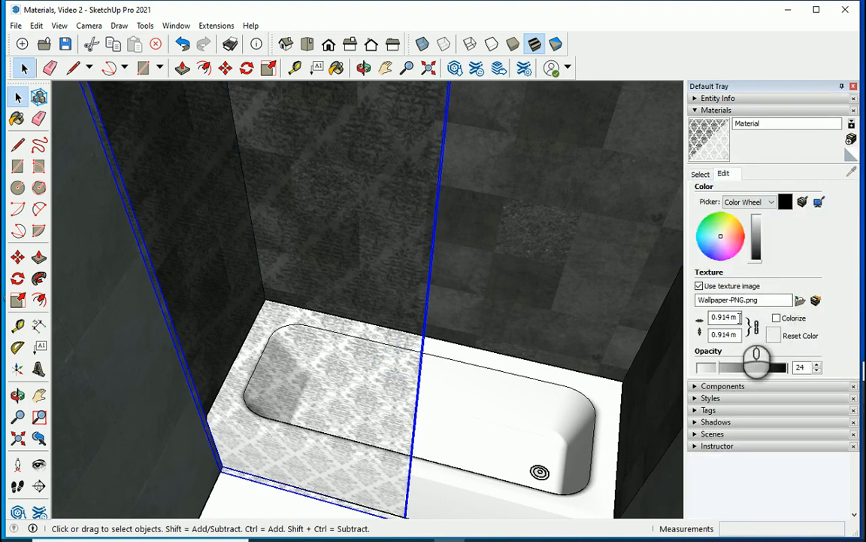
{"action": "double_click", "coordinate": [740, 317]}
{"action": "type", "text": "1.2"}
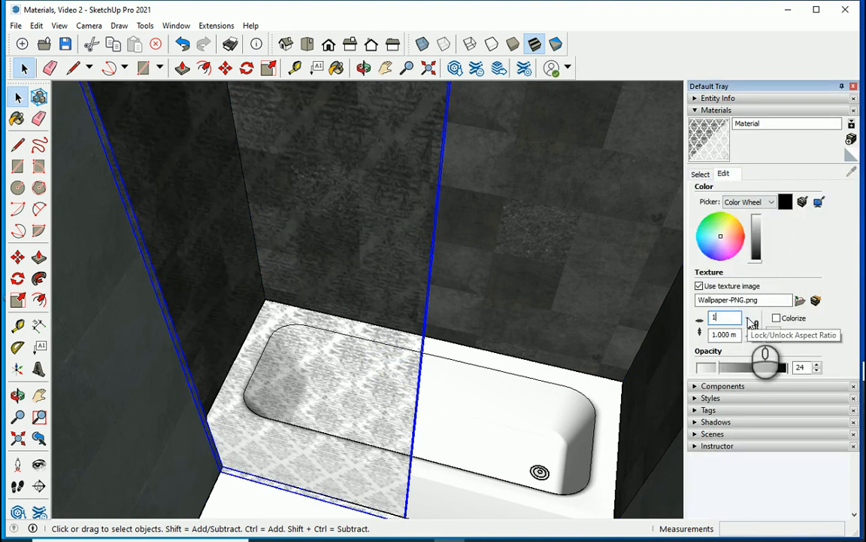
{"action": "key", "text": "Tab"}
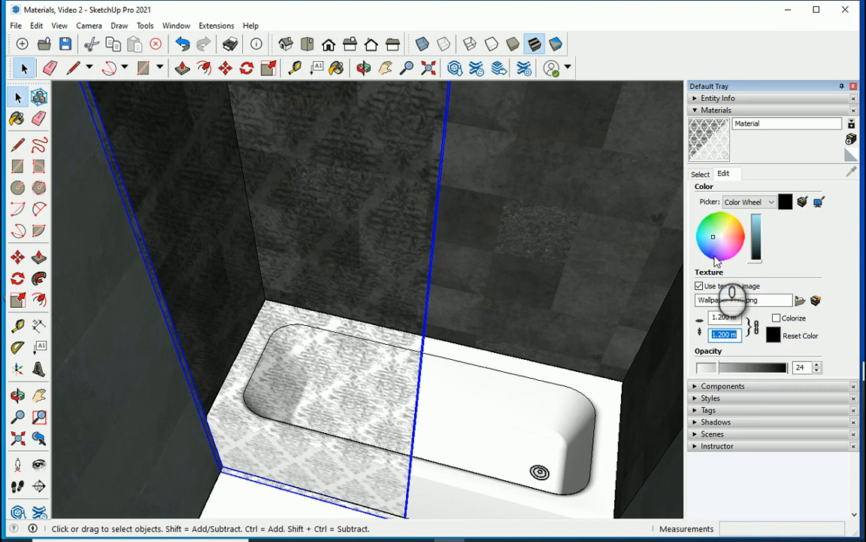
Tint the panel's material light blue by raising its color brightness, checking it from different angles and fine-tuning it.
{"action": "scroll", "coordinate": [512, 348], "scroll_direction": "down", "scroll_amount": 2}
{"action": "mouse_move", "coordinate": [489, 358]}
{"action": "middle_mouse_down"}
{"action": "mouse_move", "coordinate": [503, 373]}
{"action": "mouse_move", "coordinate": [497, 361]}
{"action": "middle_mouse_up"}
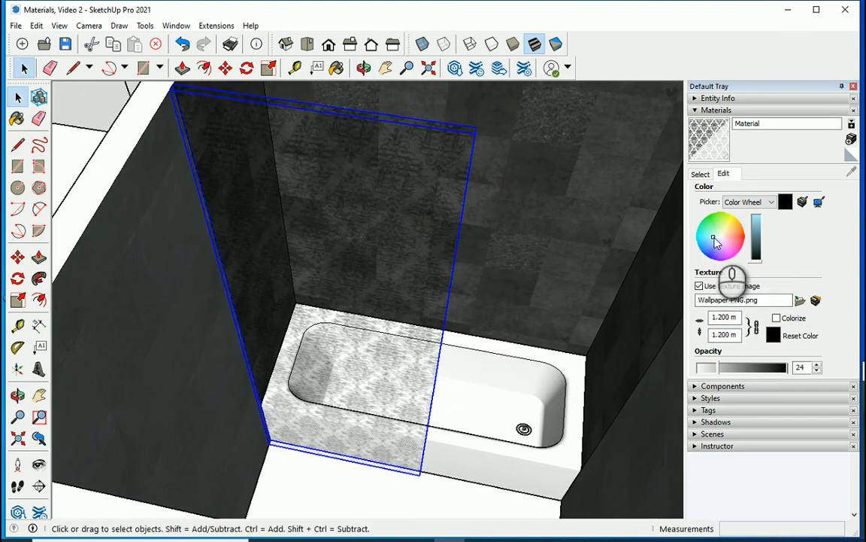
{"action": "left_click", "coordinate": [758, 218]}
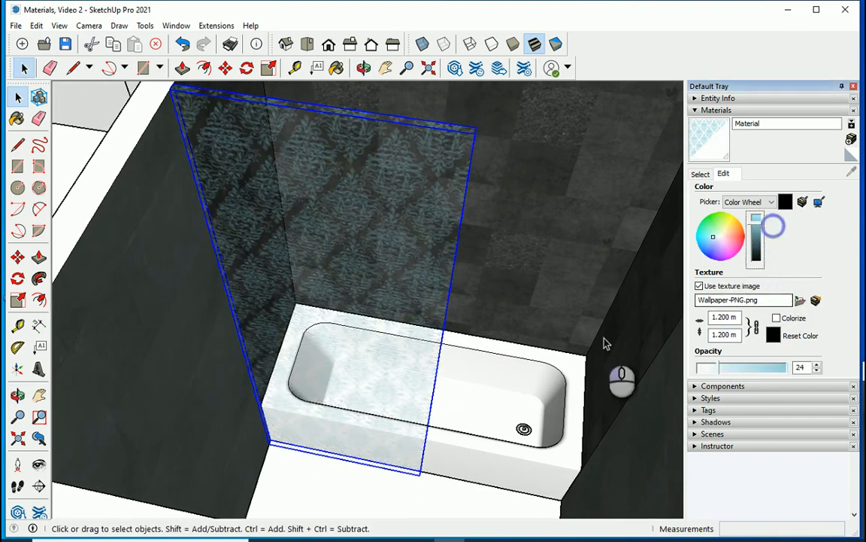
{"action": "middle_click_drag", "start_coordinate": [460, 358], "coordinate": [465, 420]}
{"action": "scroll", "coordinate": [502, 463], "scroll_direction": "up", "scroll_amount": 2}
{"action": "middle_click_drag", "start_coordinate": [502, 463], "coordinate": [354, 435]}
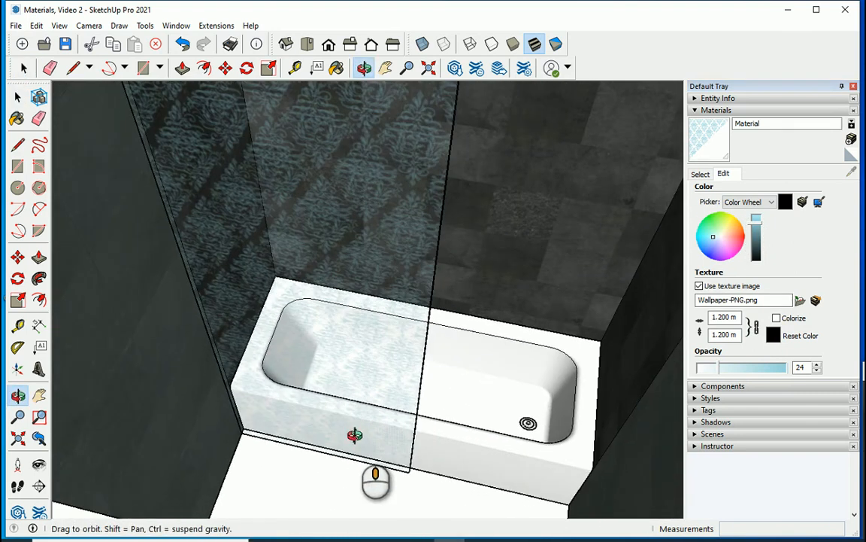
{"action": "left_click", "coordinate": [762, 226]}
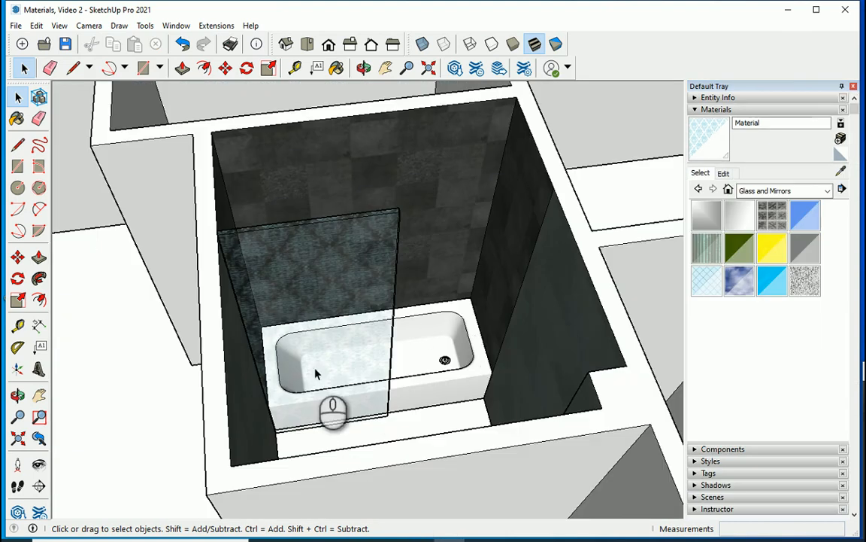
Examine the bathroom within the whole floor plan, the separate tile and wood material samples, and the glass panel up close.
{"action": "scroll", "coordinate": [315, 374], "scroll_direction": "down", "scroll_amount": 3}
{"action": "scroll", "coordinate": [316, 374], "scroll_direction": "up", "scroll_amount": 3}
{"action": "scroll", "coordinate": [316, 374], "scroll_direction": "down", "scroll_amount": 2}
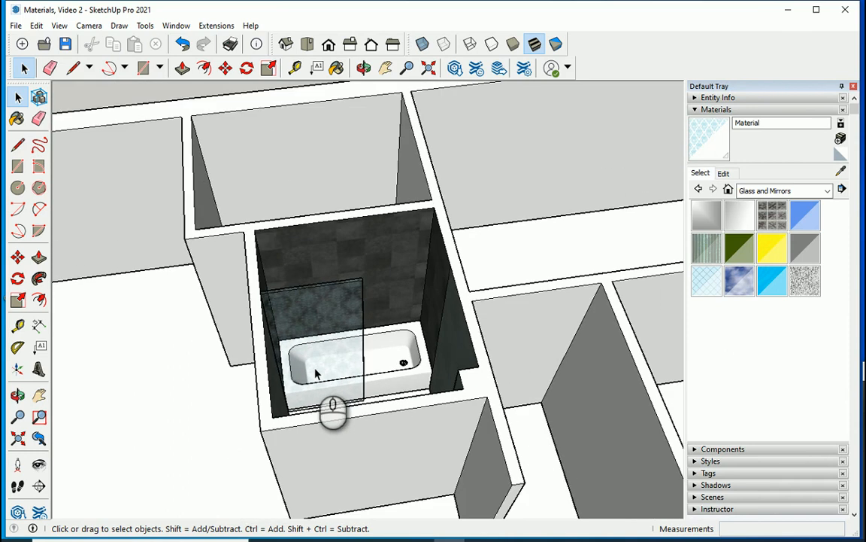
{"action": "scroll", "coordinate": [342, 374], "scroll_direction": "down", "scroll_amount": 8}
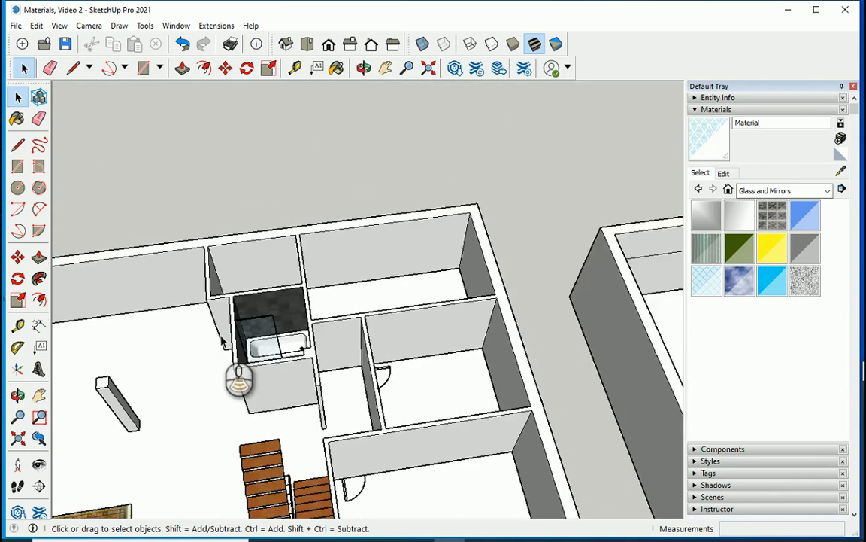
{"action": "scroll", "coordinate": [592, 299], "scroll_direction": "up", "scroll_amount": 6}
{"action": "scroll", "coordinate": [592, 299], "scroll_direction": "up", "scroll_amount": 2}
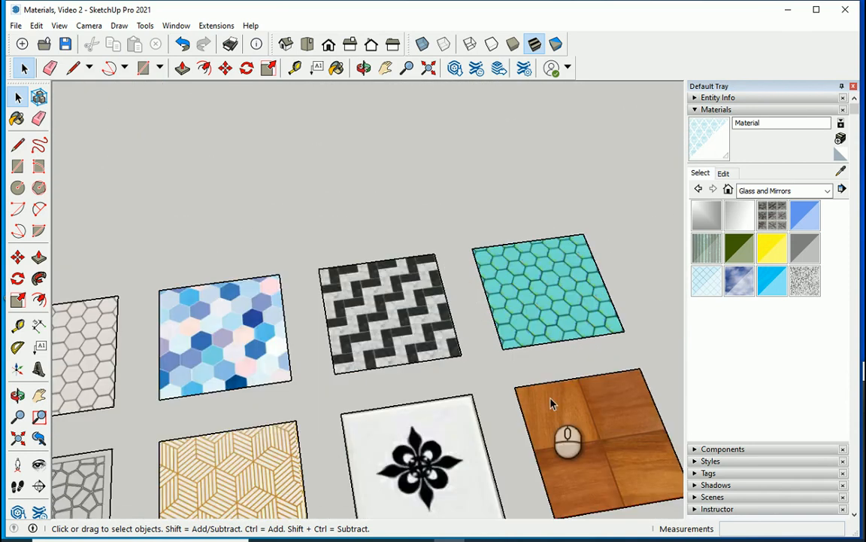
{"action": "scroll", "coordinate": [552, 403], "scroll_direction": "down", "scroll_amount": 6}
{"action": "scroll", "coordinate": [115, 384], "scroll_direction": "up", "scroll_amount": 4}
{"action": "scroll", "coordinate": [240, 323], "scroll_direction": "up", "scroll_amount": 8}
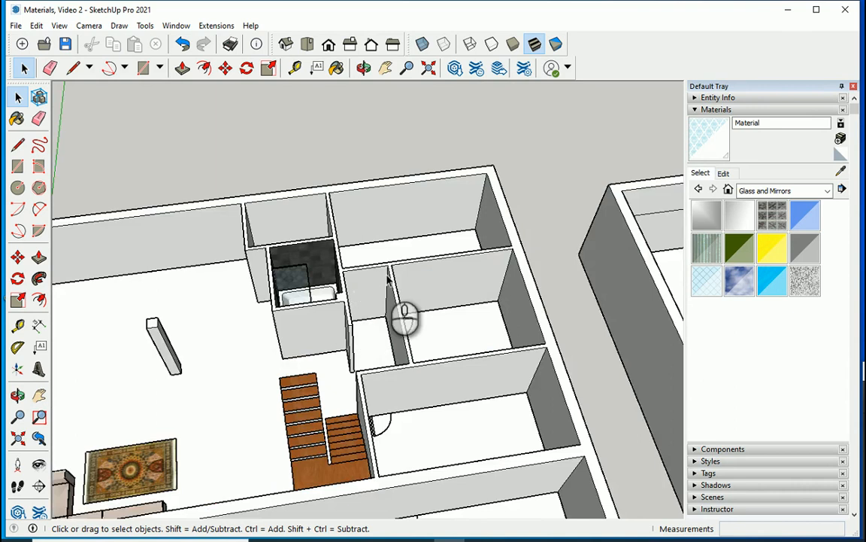
{"action": "scroll", "coordinate": [244, 291], "scroll_direction": "up", "scroll_amount": 1}
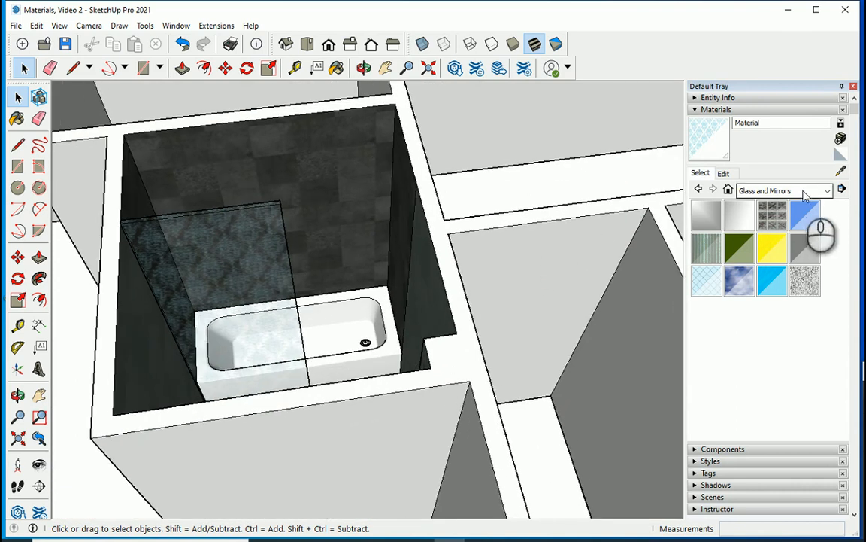
Show the materials used in the model, select the bathtub panel, and rename its material as Glass.
{"action": "left_click", "coordinate": [826, 190]}
{"action": "scroll", "coordinate": [774, 211], "scroll_direction": "up", "scroll_amount": 2}
{"action": "left_click", "coordinate": [761, 204]}
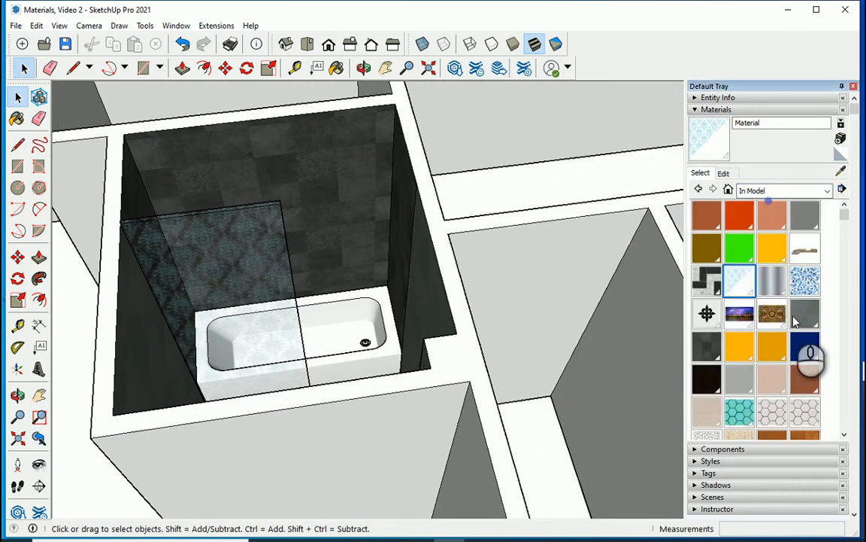
{"action": "scroll", "coordinate": [272, 336], "scroll_direction": "down", "scroll_amount": 3}
{"action": "scroll", "coordinate": [201, 261], "scroll_direction": "up", "scroll_amount": 1}
{"action": "left_click", "coordinate": [271, 254]}
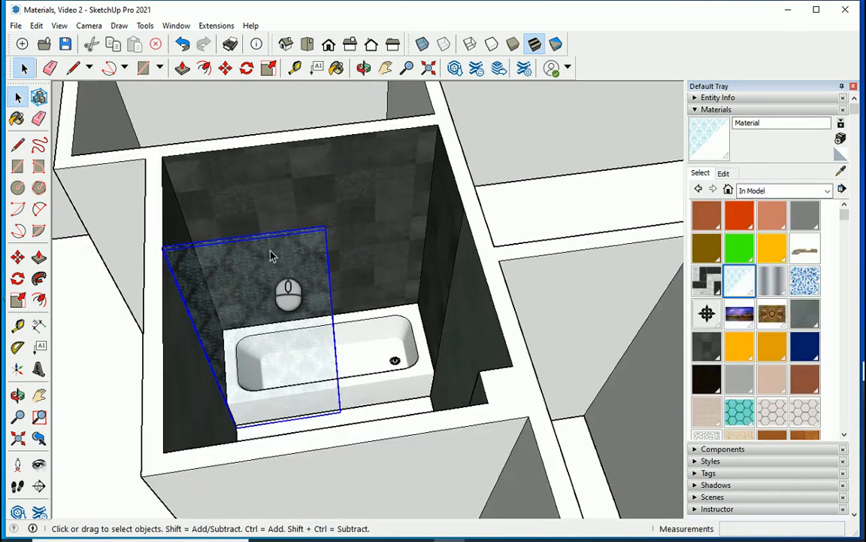
{"action": "scroll", "coordinate": [267, 259], "scroll_direction": "up", "scroll_amount": 2}
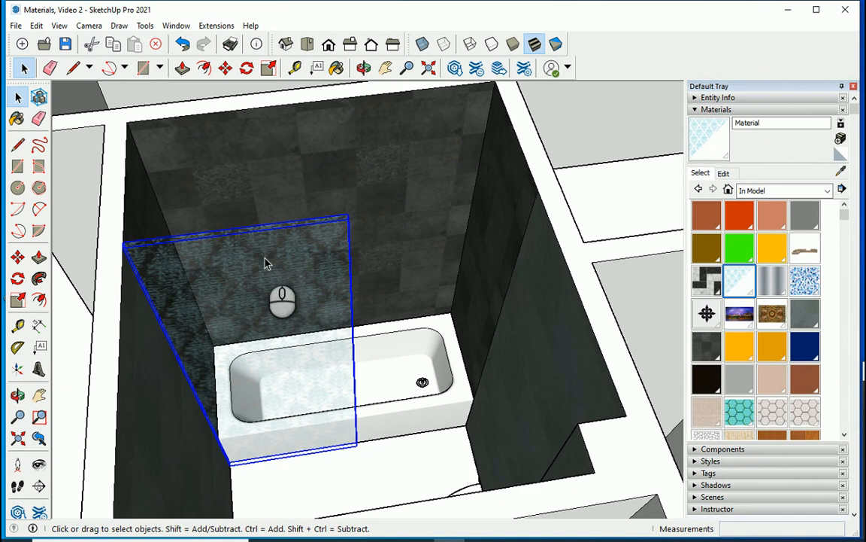
{"action": "double_click", "coordinate": [770, 122]}
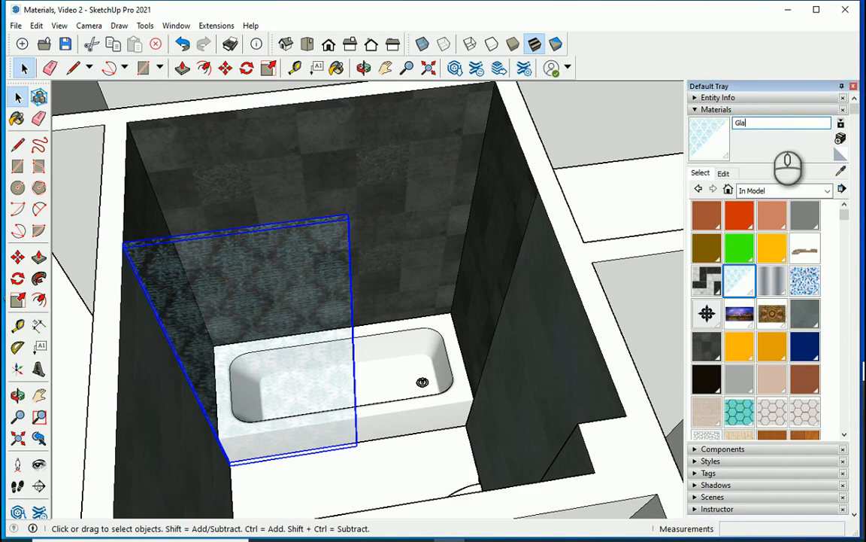
Show the Glass and Mirrors collection and browse to the user's SketchUp Materials folder for opening or creating a collection.
{"action": "left_click", "coordinate": [827, 190]}
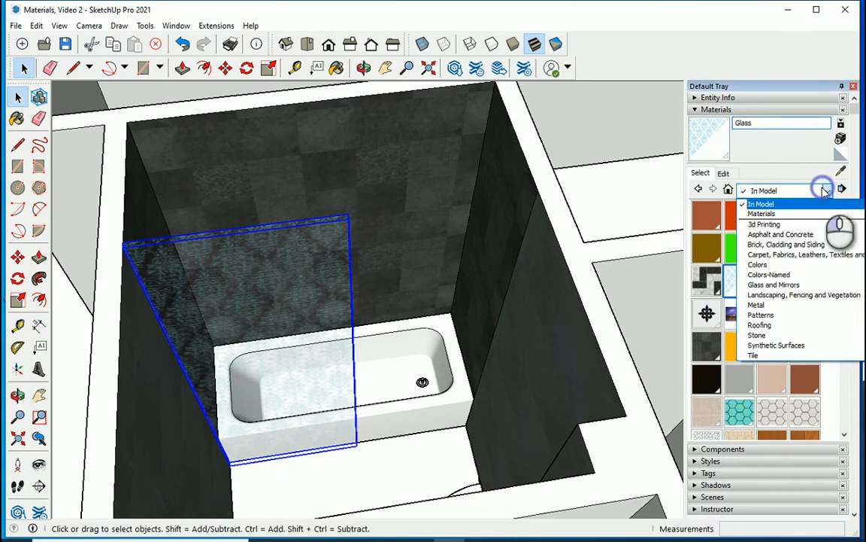
{"action": "left_click", "coordinate": [778, 284]}
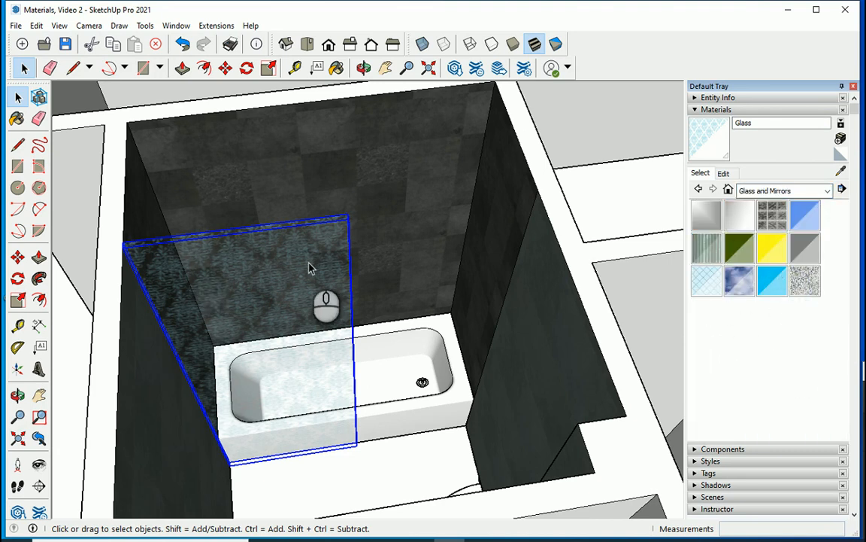
{"action": "left_click", "coordinate": [842, 191]}
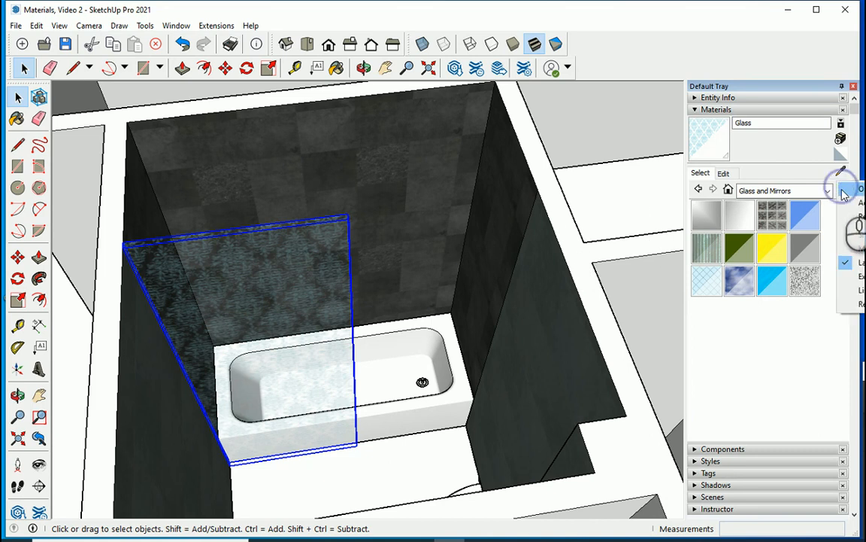
{"action": "left_click", "coordinate": [858, 189]}
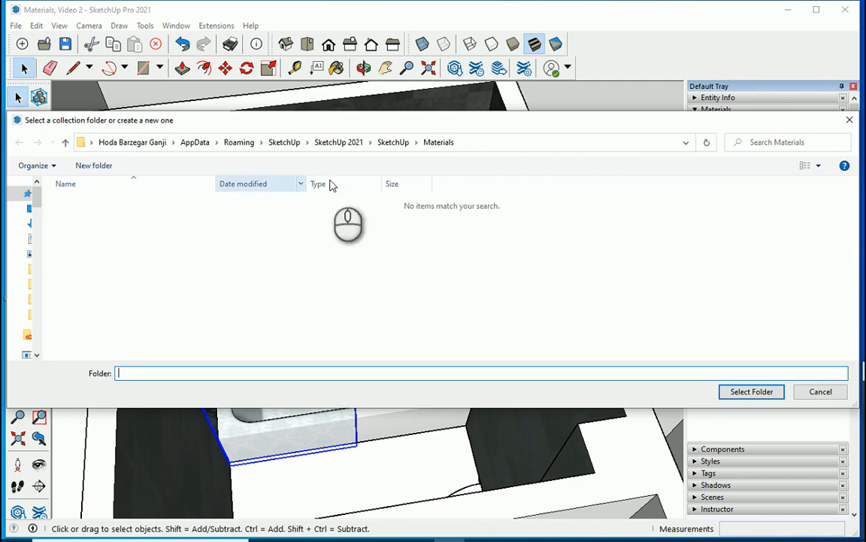
{"action": "left_click", "coordinate": [387, 143]}
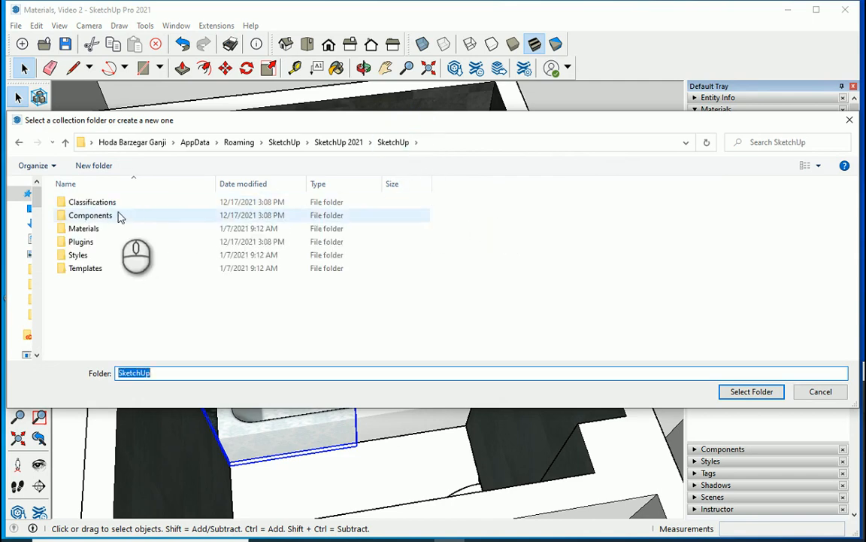
{"action": "double_click", "coordinate": [106, 228]}
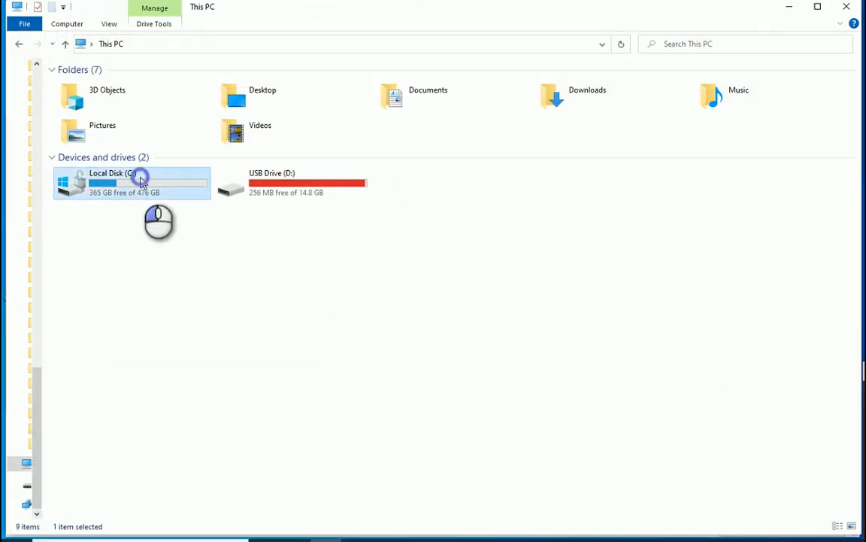
In File Explorer, browse drive C: through ProgramData, SketchUp, SketchUp 2021 and SketchUp to the Materials folder.
{"action": "double_click", "coordinate": [141, 175]}
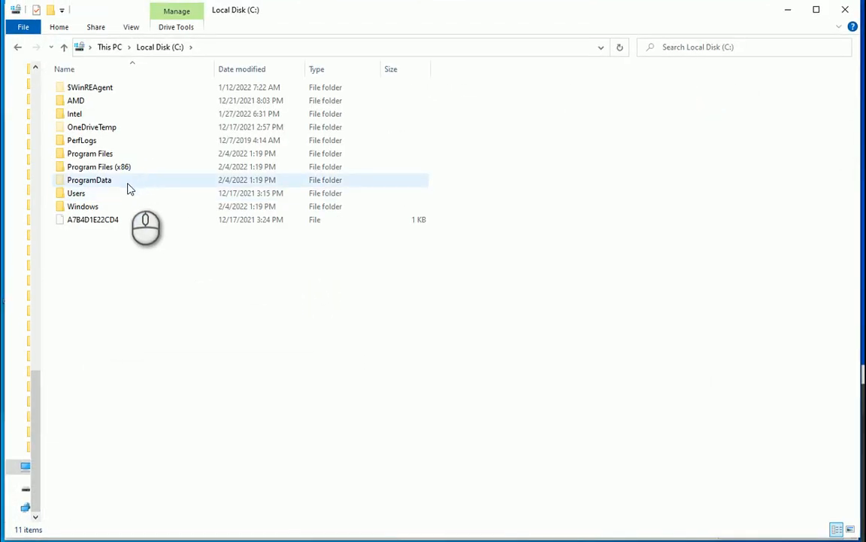
{"action": "double_click", "coordinate": [129, 181]}
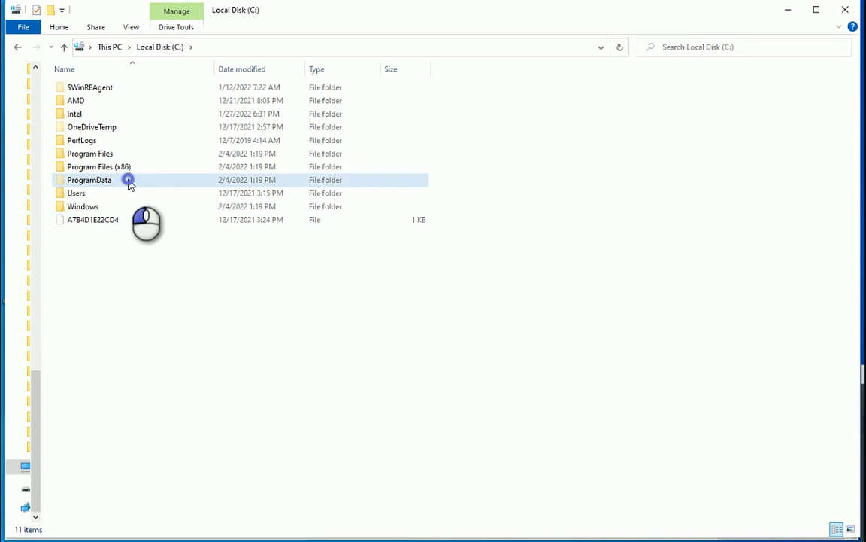
{"action": "key", "text": "s"}
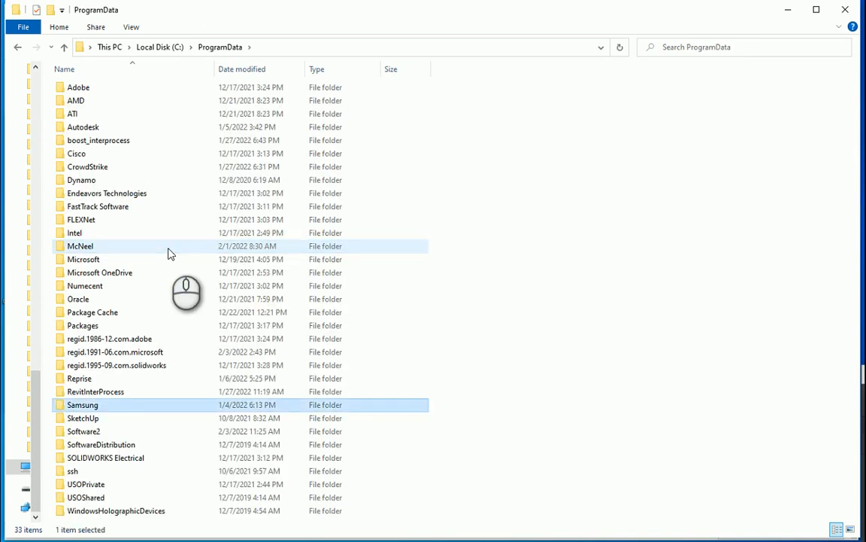
{"action": "double_click", "coordinate": [148, 418]}
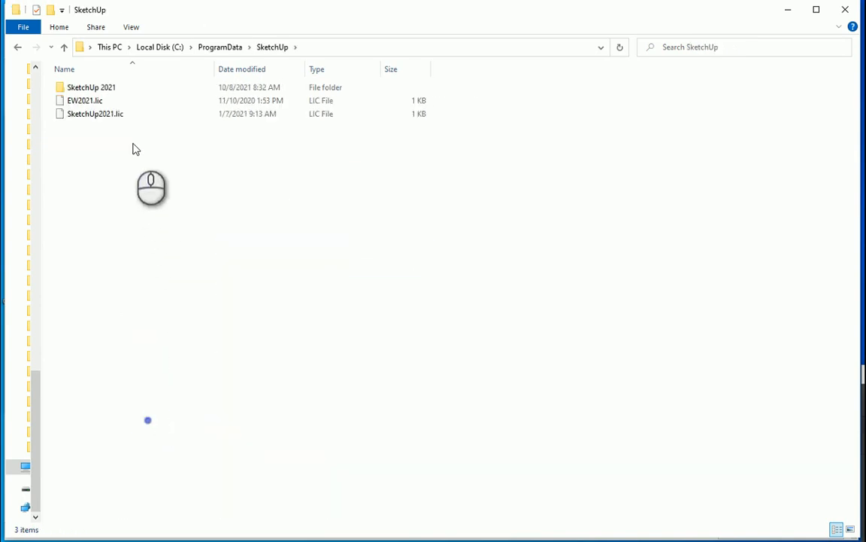
{"action": "double_click", "coordinate": [134, 88]}
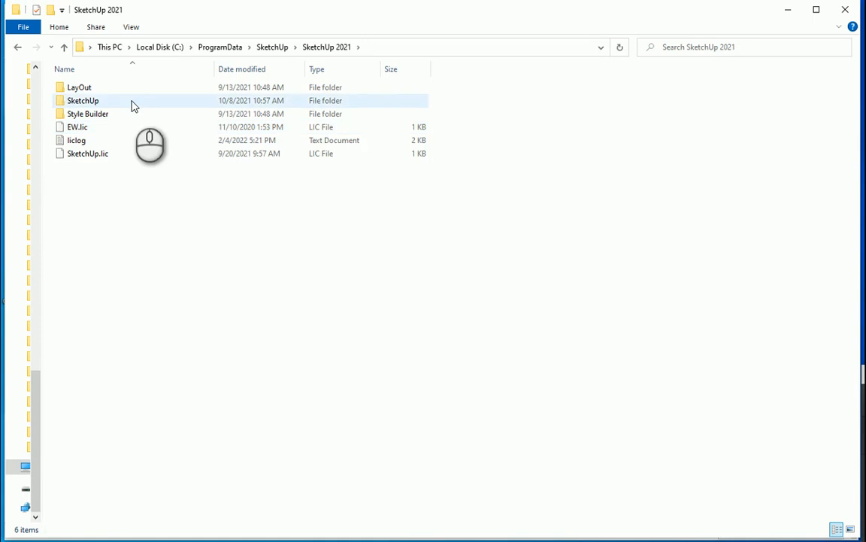
{"action": "double_click", "coordinate": [134, 103]}
{"action": "double_click", "coordinate": [127, 117]}
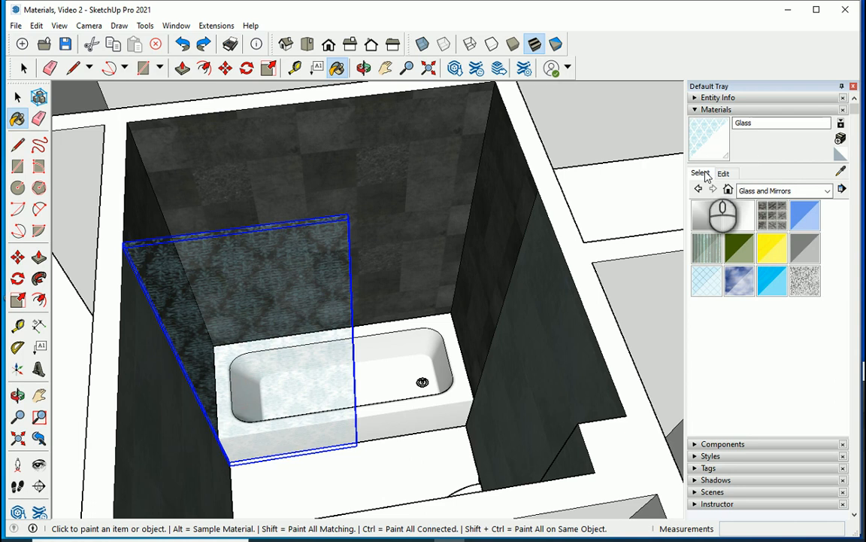
Back in SketchUp, save the in-model Glass material as a material file named Glass in the Glass and Mirrors folder.
{"action": "left_click", "coordinate": [752, 190]}
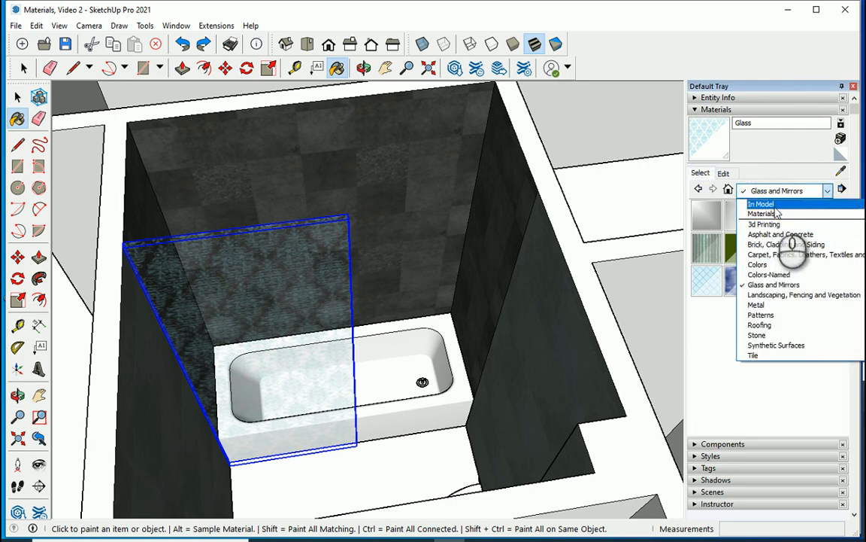
{"action": "left_click", "coordinate": [764, 204]}
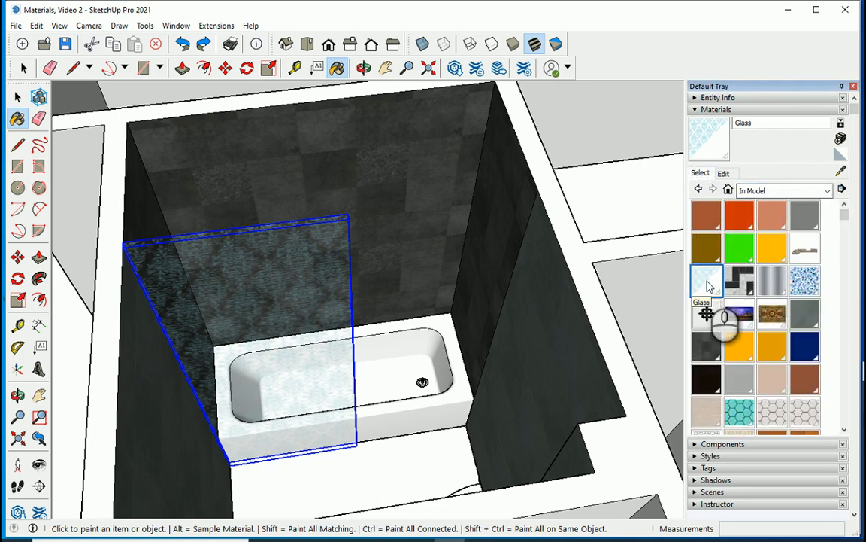
{"action": "right_click", "coordinate": [707, 277]}
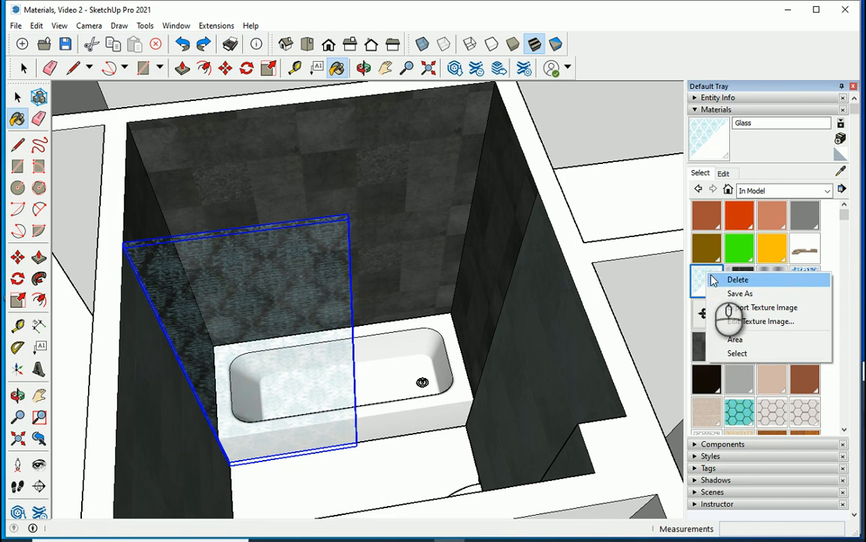
{"action": "left_click", "coordinate": [734, 294]}
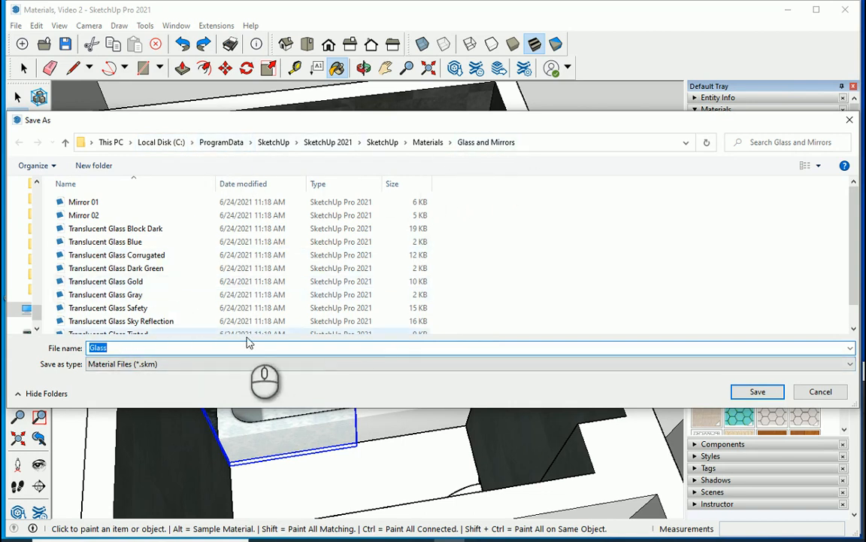
{"action": "left_click", "coordinate": [756, 393]}
Show the Glass and Mirrors collection to check for the saved Glass material.
{"action": "left_click", "coordinate": [790, 191]}
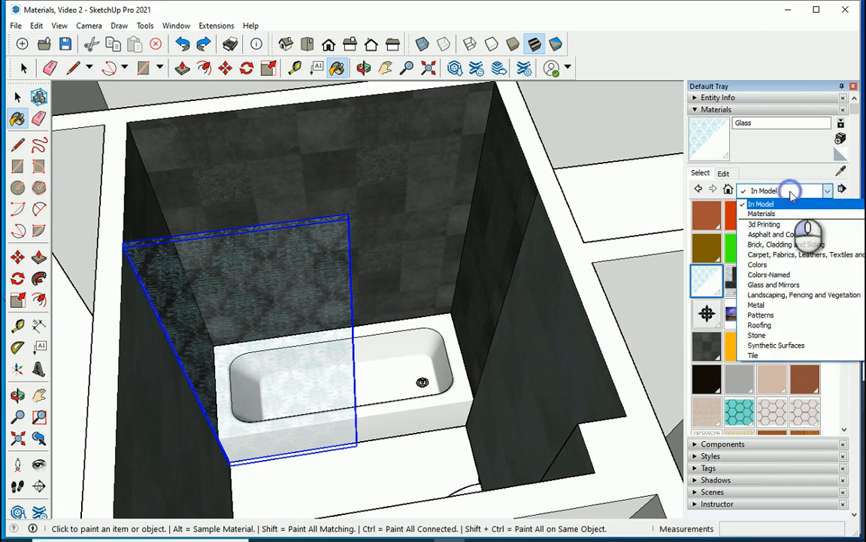
{"action": "left_click", "coordinate": [752, 284]}
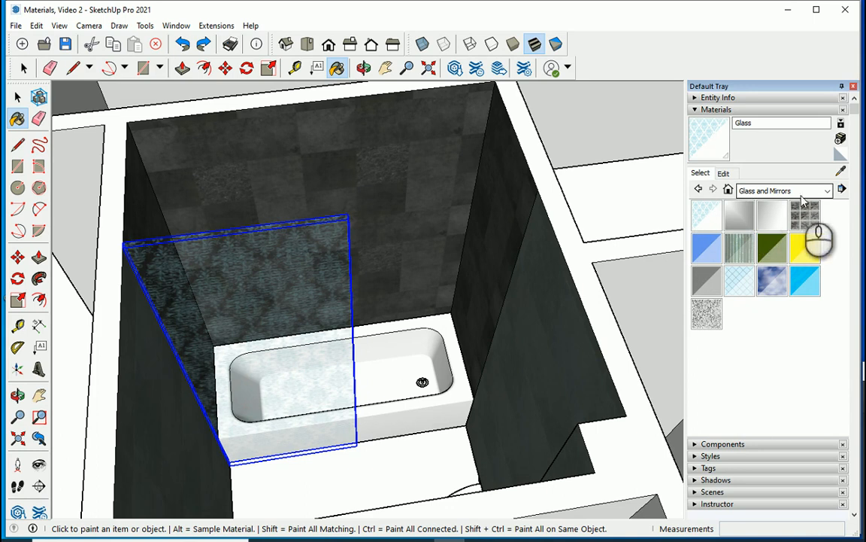
{"action": "scroll", "coordinate": [442, 267], "scroll_direction": "down", "scroll_amount": 5}
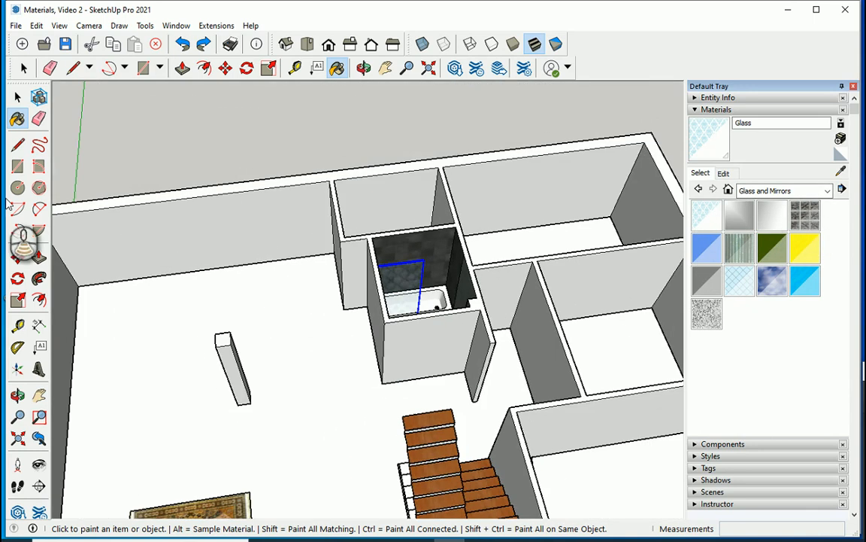
Activate the Select tool and select the gold striped cube-pattern sample square beside the house models.
{"action": "left_click", "coordinate": [18, 96]}
{"action": "scroll", "coordinate": [226, 301], "scroll_direction": "down", "scroll_amount": 2}
{"action": "scroll", "coordinate": [225, 301], "scroll_direction": "down", "scroll_amount": 3}
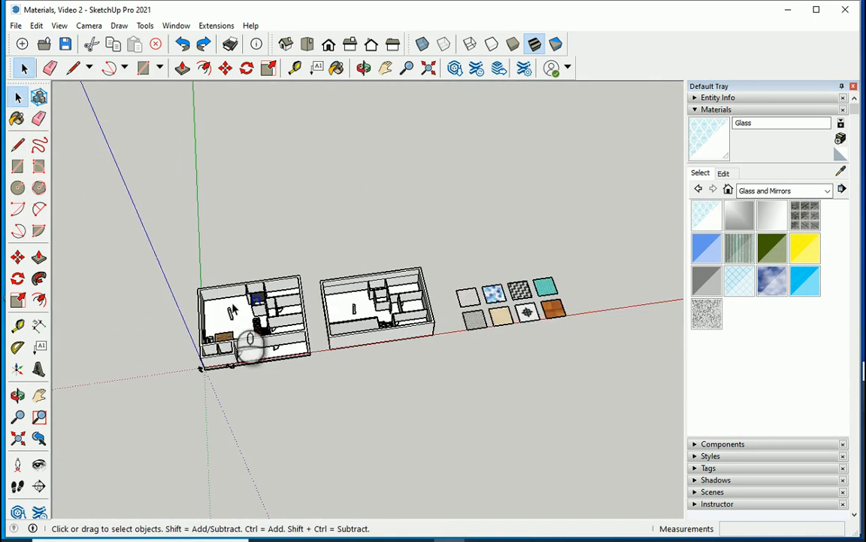
{"action": "scroll", "coordinate": [519, 316], "scroll_direction": "up", "scroll_amount": 10}
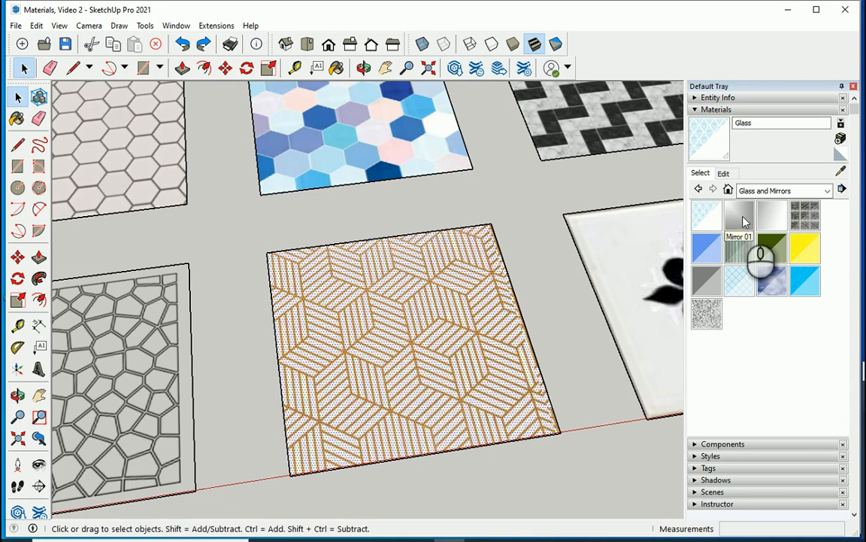
Check the list of material collections, return to the materials used in the model, and find the wallpaper material.
{"action": "left_click", "coordinate": [797, 191]}
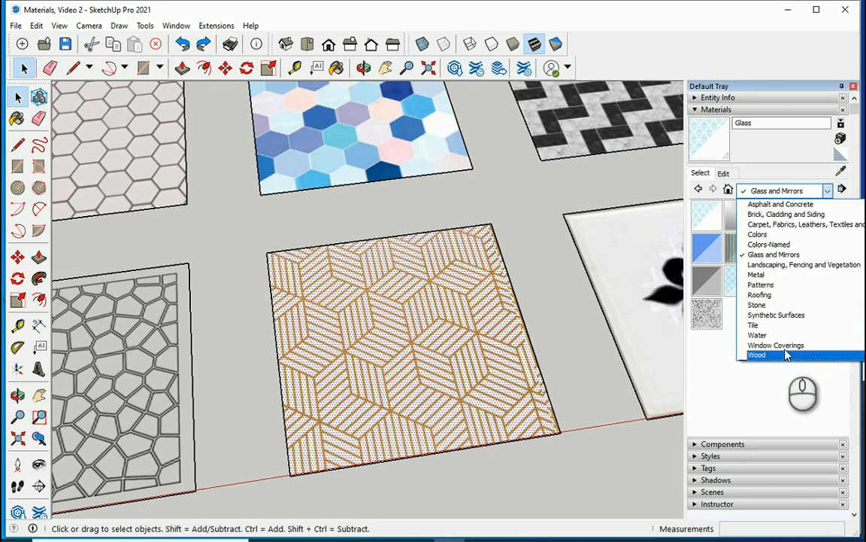
{"action": "left_click", "coordinate": [735, 323]}
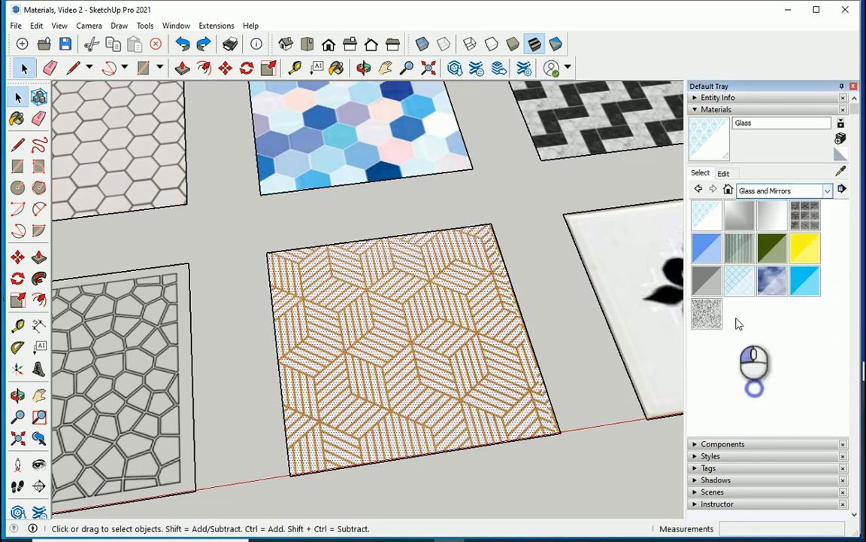
{"action": "left_click", "coordinate": [782, 191]}
{"action": "scroll", "coordinate": [793, 232], "scroll_direction": "up", "scroll_amount": 5}
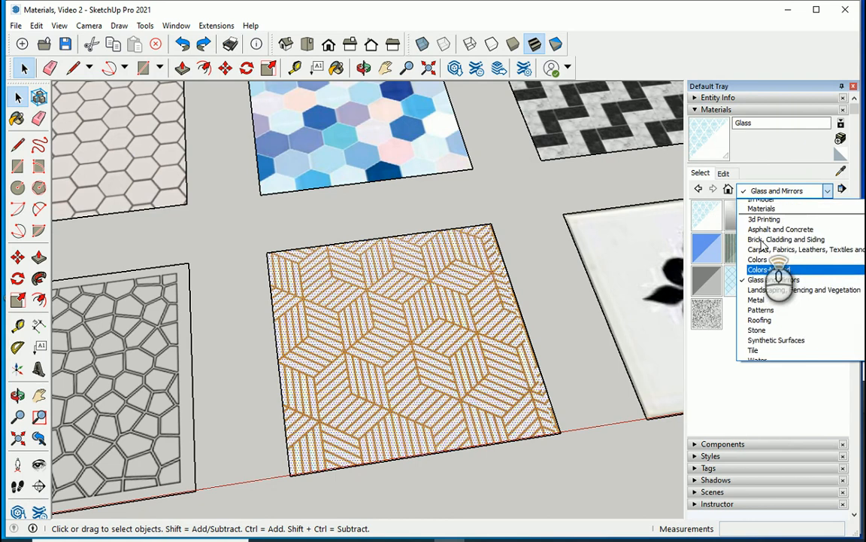
{"action": "left_click", "coordinate": [773, 197]}
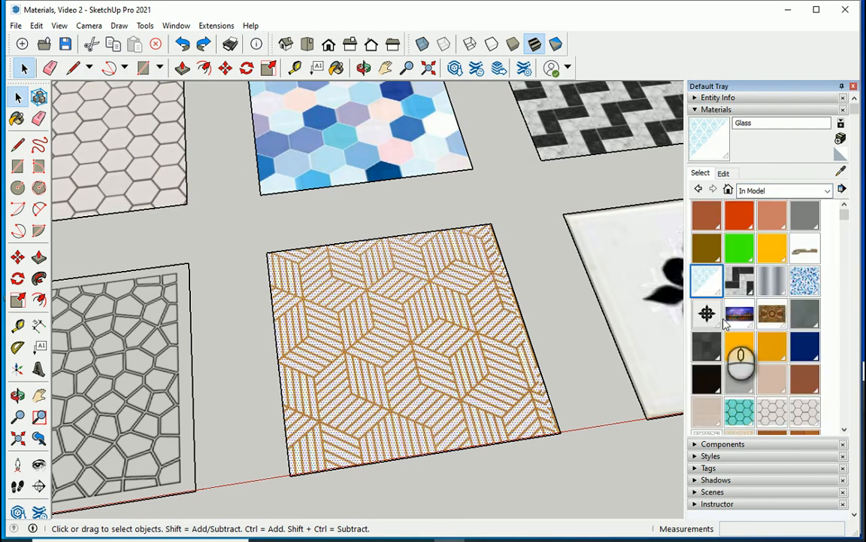
{"action": "scroll", "coordinate": [721, 318], "scroll_direction": "down", "scroll_amount": 3}
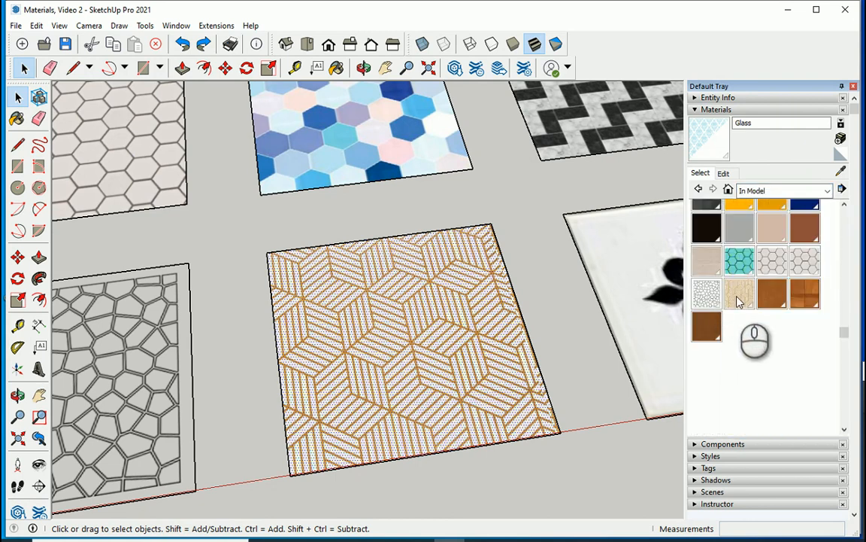
Start saving the in-model WallPaper material as a file and go up to the Materials folder in an enlarged save dialog.
{"action": "right_click", "coordinate": [739, 295]}
{"action": "left_click", "coordinate": [721, 311]}
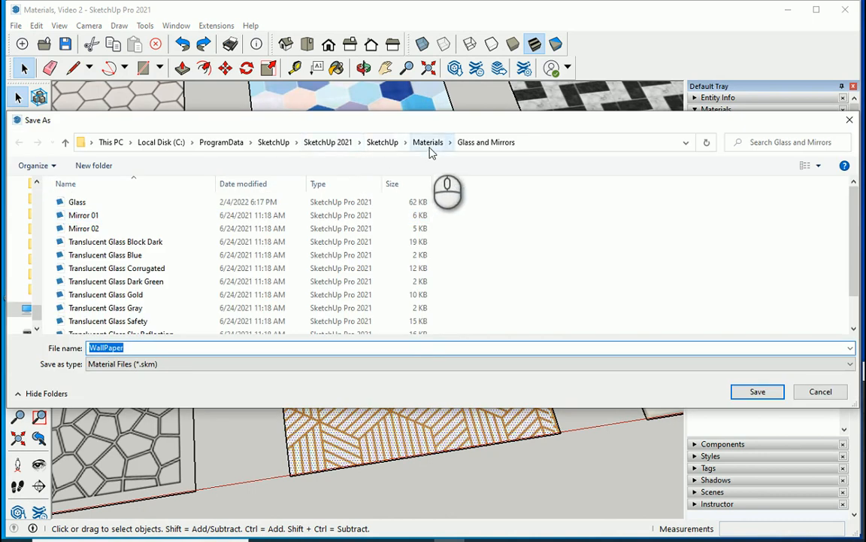
{"action": "left_click", "coordinate": [428, 142]}
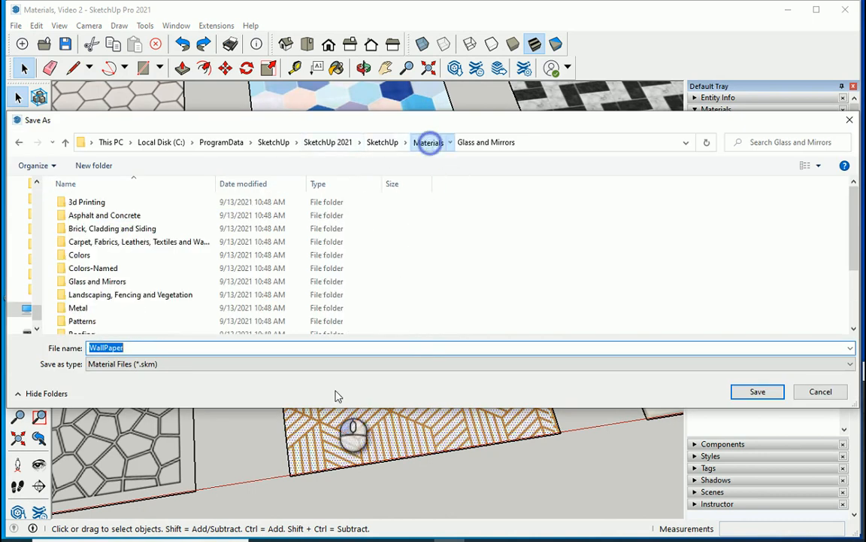
{"action": "left_click_drag", "start_coordinate": [336, 406], "coordinate": [335, 535]}
Create a folder named Wallpaper inside Materials and save the material in it as WallPaper.
{"action": "right_click", "coordinate": [134, 449]}
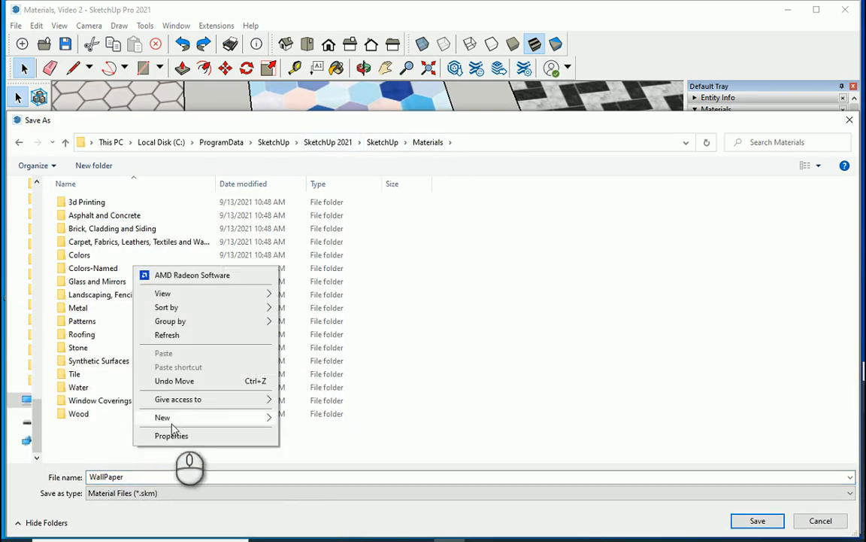
{"action": "mouse_move", "coordinate": [170, 417]}
{"action": "left_click", "coordinate": [309, 274]}
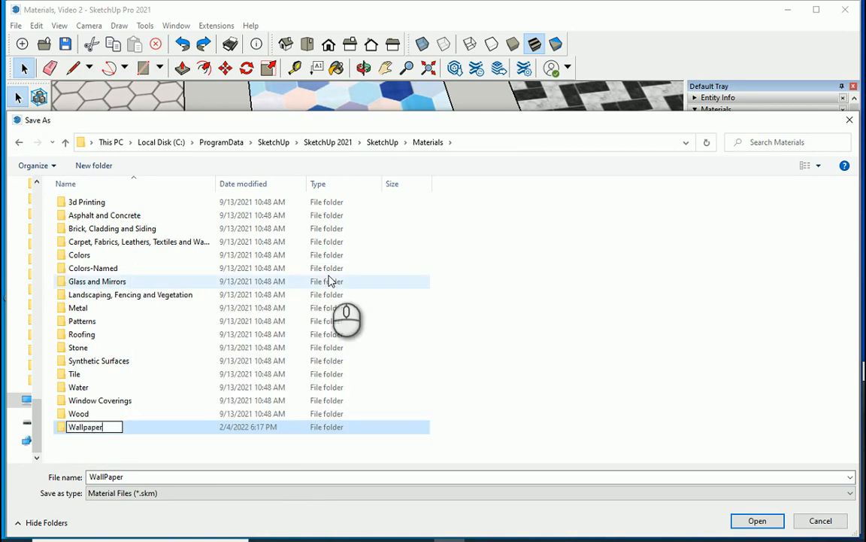
{"action": "key", "text": "Return"}
{"action": "double_click", "coordinate": [102, 429]}
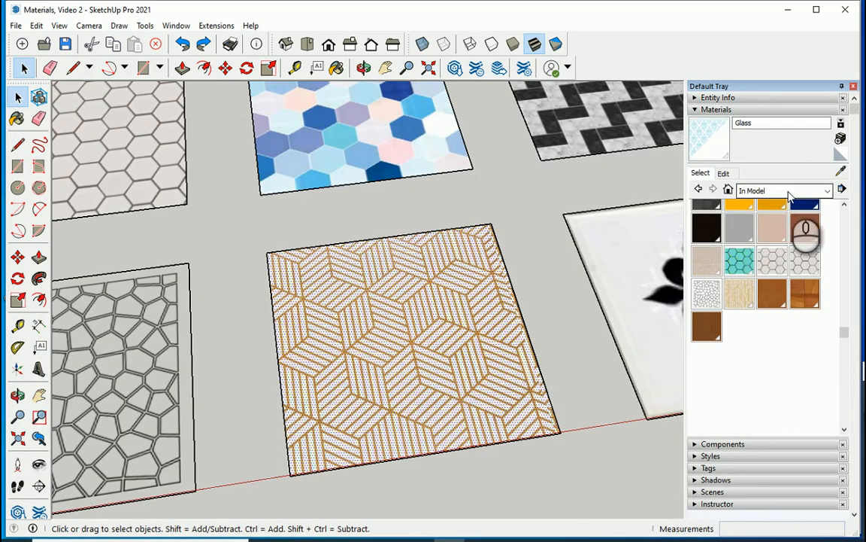
Look through the list of material collections for the new Wallpaper collection.
{"action": "left_click", "coordinate": [791, 191]}
{"action": "scroll", "coordinate": [805, 333], "scroll_direction": "down", "scroll_amount": 1}
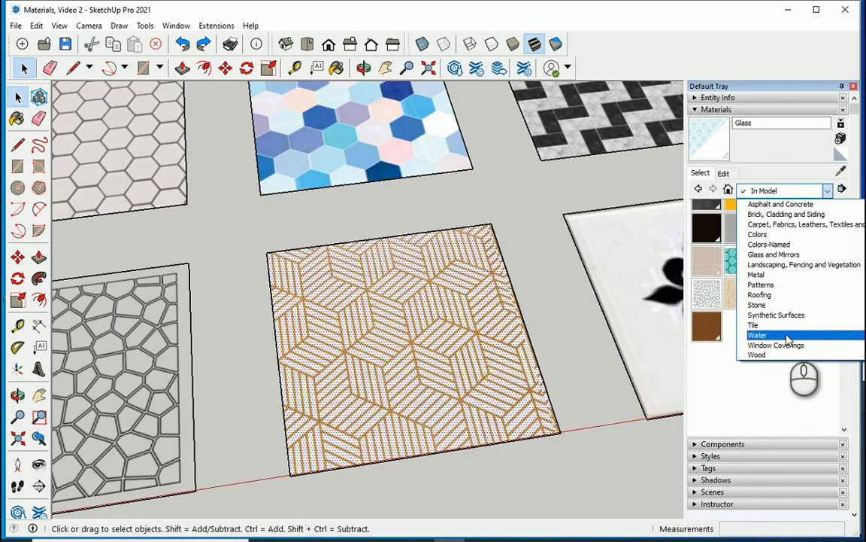
{"action": "left_click", "coordinate": [781, 384]}
{"action": "left_click", "coordinate": [827, 190]}
{"action": "scroll", "coordinate": [820, 347], "scroll_direction": "down", "scroll_amount": 2}
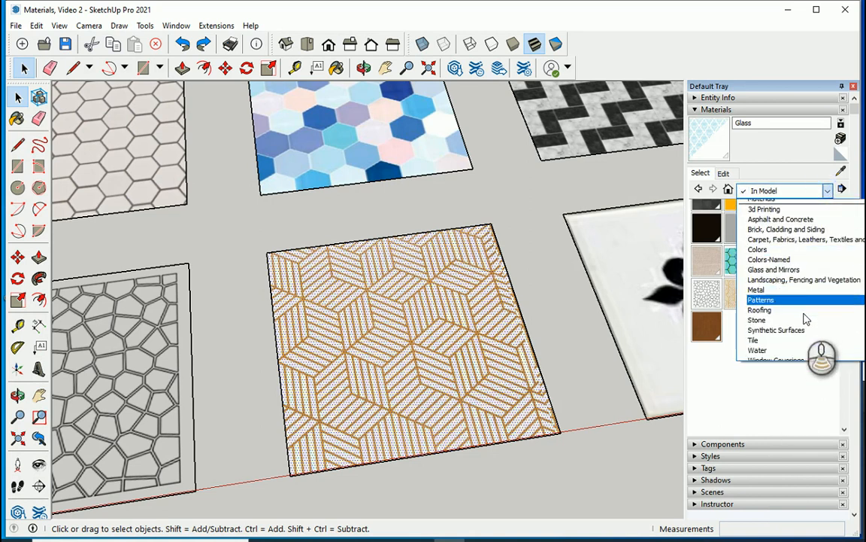
{"action": "scroll", "coordinate": [798, 346], "scroll_direction": "up", "scroll_amount": 3}
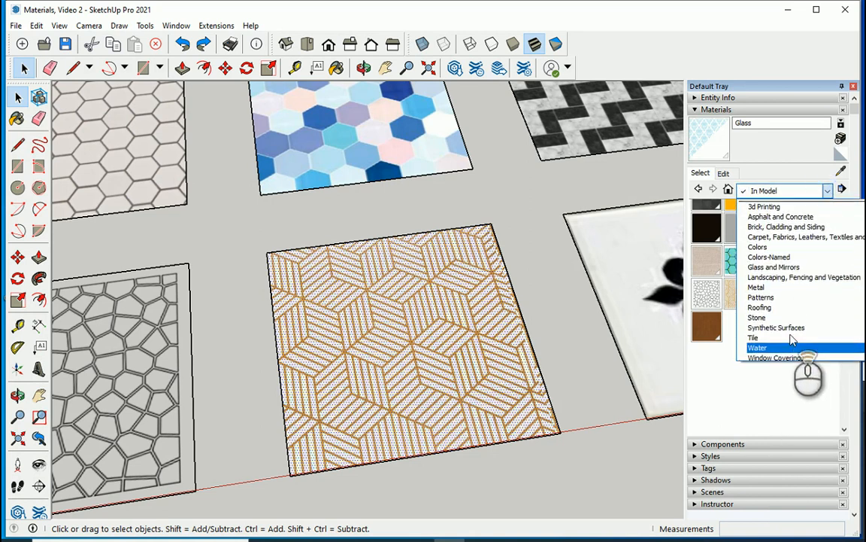
{"action": "scroll", "coordinate": [791, 340], "scroll_direction": "down", "scroll_amount": 3}
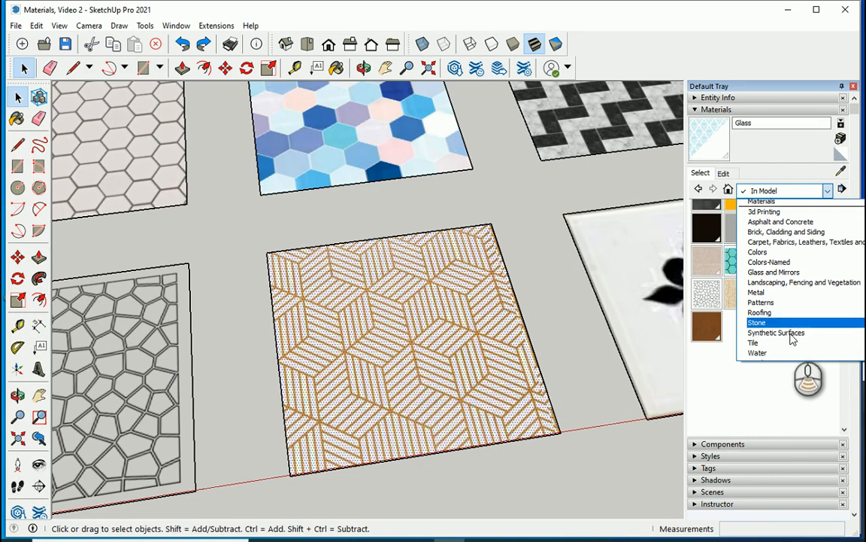
{"action": "left_click", "coordinate": [790, 384]}
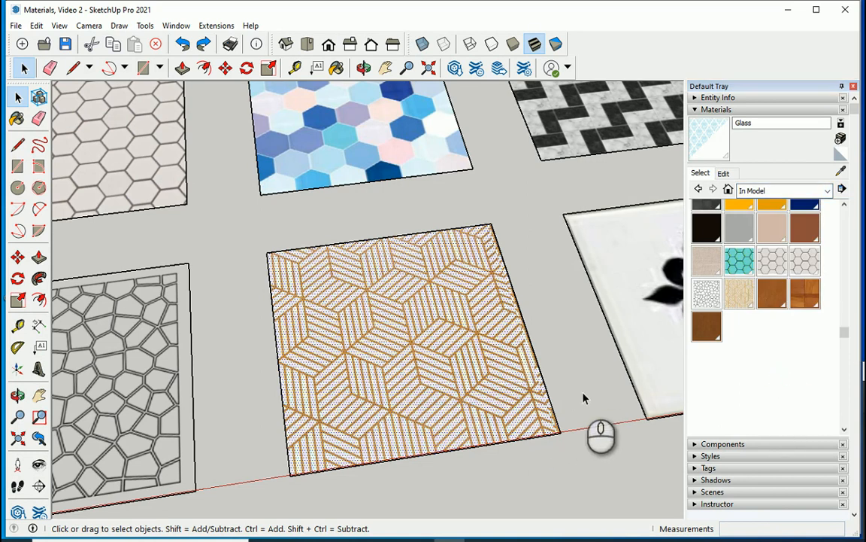
Clear the selection, browse the materials used in the model, and recheck the collection list.
{"action": "scroll", "coordinate": [583, 397], "scroll_direction": "down", "scroll_amount": 2}
{"action": "scroll", "coordinate": [769, 306], "scroll_direction": "up", "scroll_amount": 3}
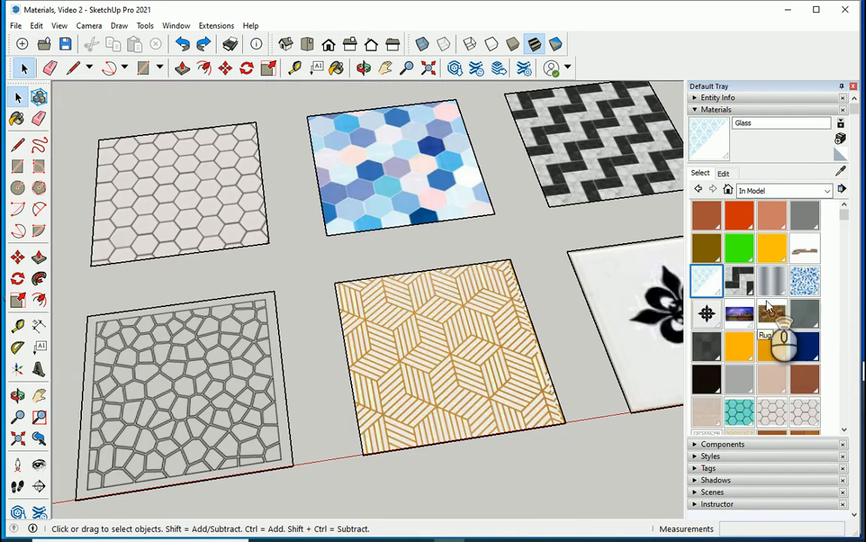
{"action": "scroll", "coordinate": [768, 306], "scroll_direction": "down", "scroll_amount": 5}
{"action": "scroll", "coordinate": [769, 307], "scroll_direction": "up", "scroll_amount": 3}
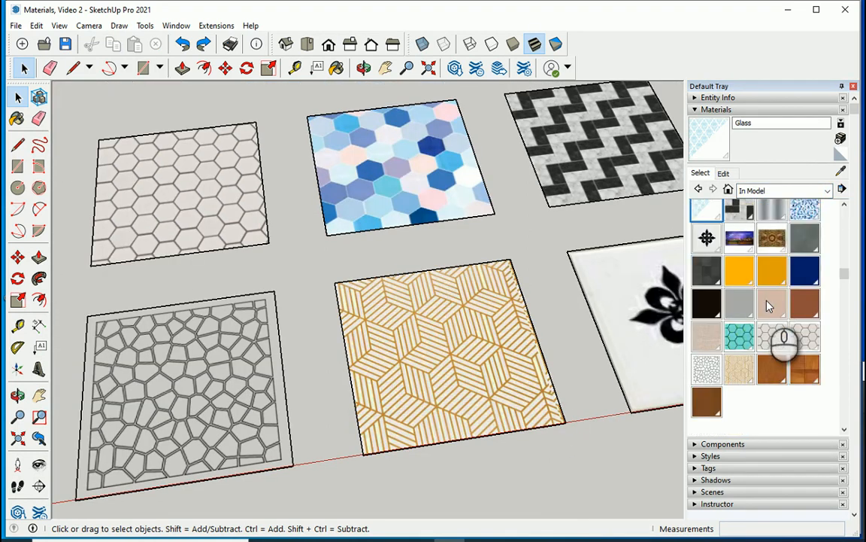
{"action": "left_click", "coordinate": [793, 190]}
{"action": "scroll", "coordinate": [790, 286], "scroll_direction": "down", "scroll_amount": 2}
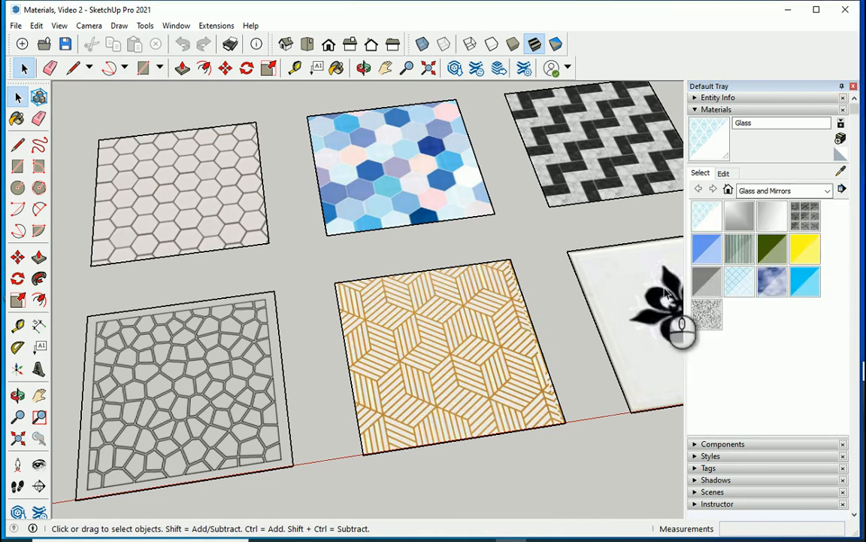
Show the Wallpaper collection, pick its WallPaper material, and return to the Select tool.
{"action": "left_click", "coordinate": [831, 193]}
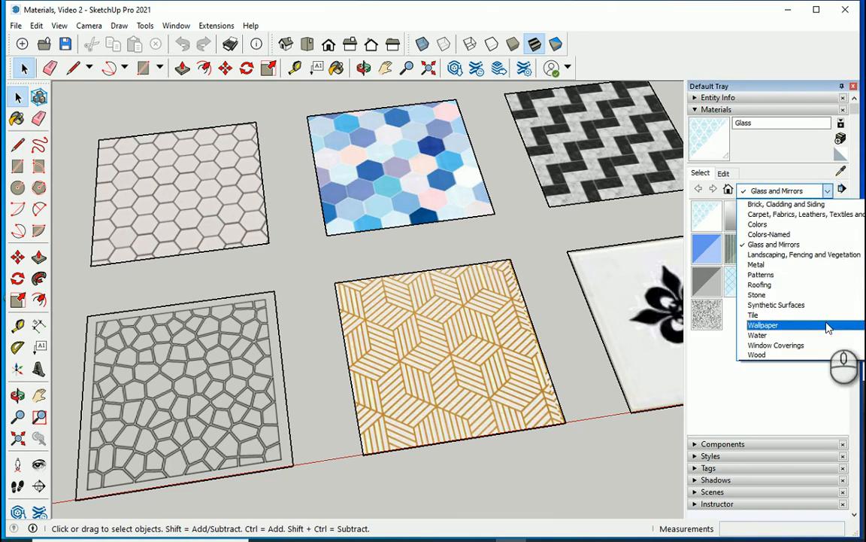
{"action": "left_click", "coordinate": [741, 323]}
{"action": "left_click", "coordinate": [714, 222]}
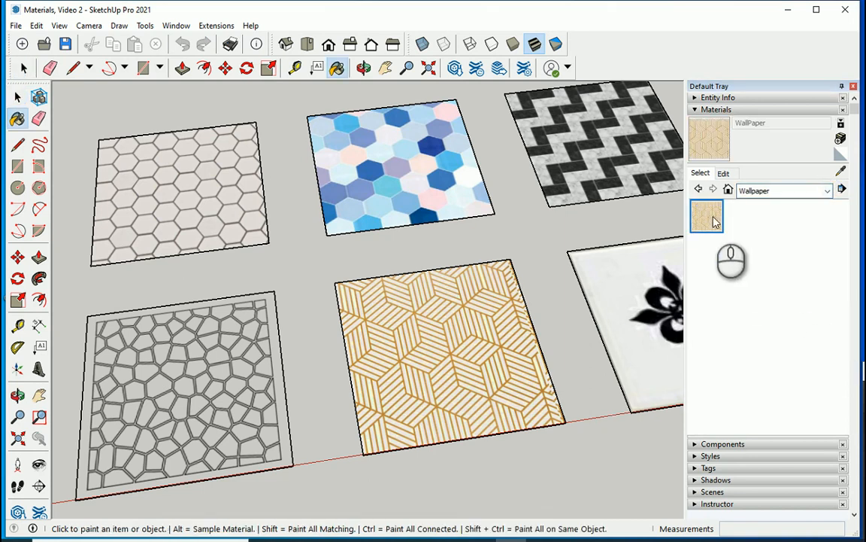
{"action": "left_click", "coordinate": [21, 67]}
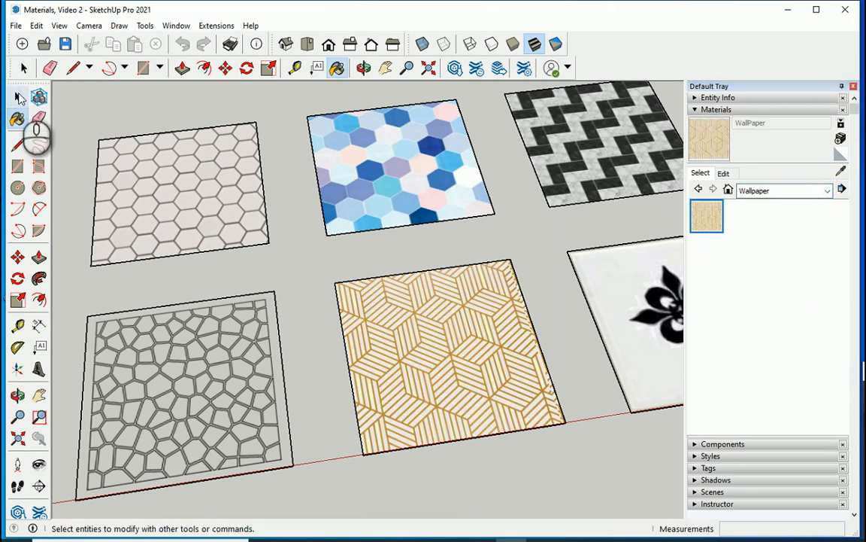
Show the materials used in the model and select the gray irregular-stone sample square.
{"action": "left_click", "coordinate": [782, 191]}
{"action": "scroll", "coordinate": [779, 234], "scroll_direction": "up", "scroll_amount": 3}
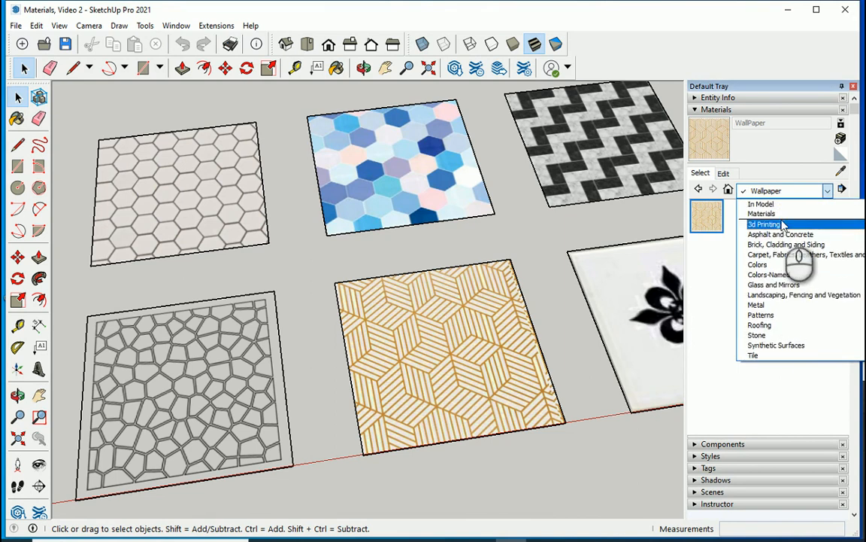
{"action": "left_click", "coordinate": [782, 205]}
{"action": "scroll", "coordinate": [376, 323], "scroll_direction": "down", "scroll_amount": 2}
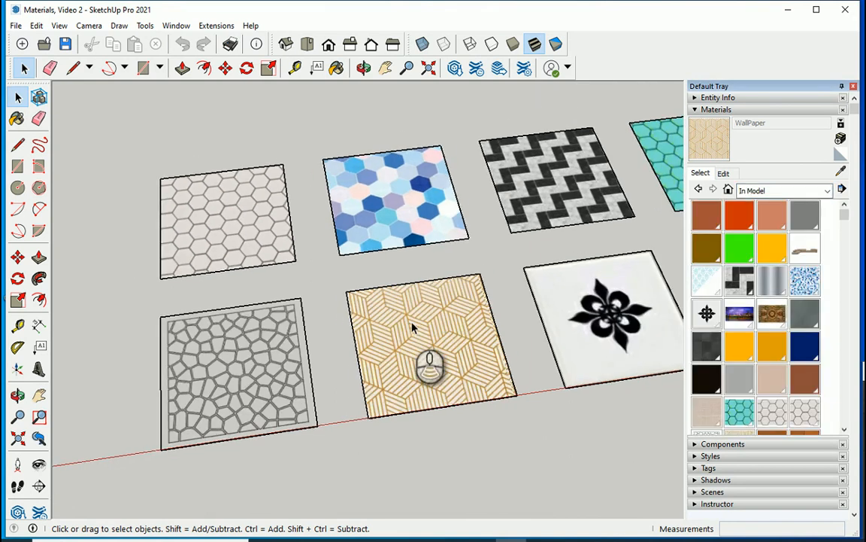
{"action": "scroll", "coordinate": [225, 350], "scroll_direction": "up", "scroll_amount": 4}
{"action": "left_click", "coordinate": [283, 381]}
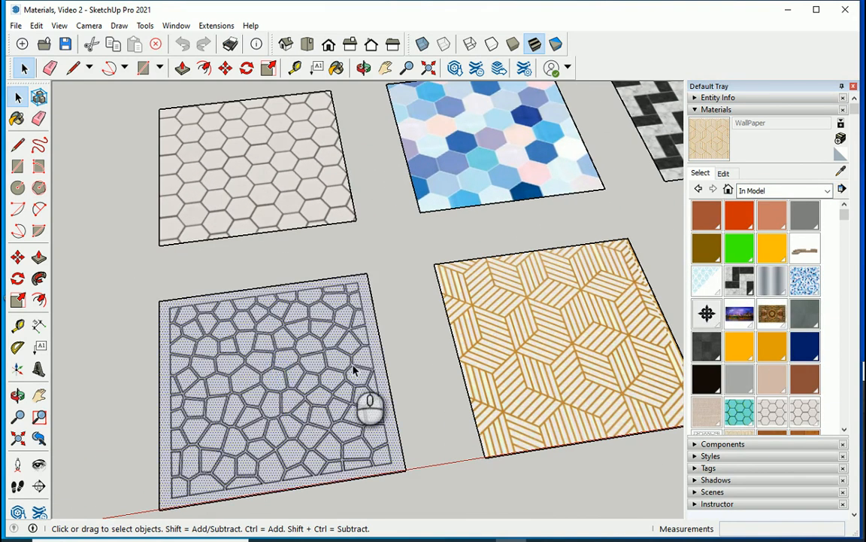
Examine the house's textured picture and rug, and the row of material sample squares, and clear the selection.
{"action": "scroll", "coordinate": [421, 387], "scroll_direction": "down", "scroll_amount": 8}
{"action": "middle_click_drag", "start_coordinate": [460, 388], "coordinate": [136, 226]}
{"action": "scroll", "coordinate": [158, 238], "scroll_direction": "up", "scroll_amount": 6}
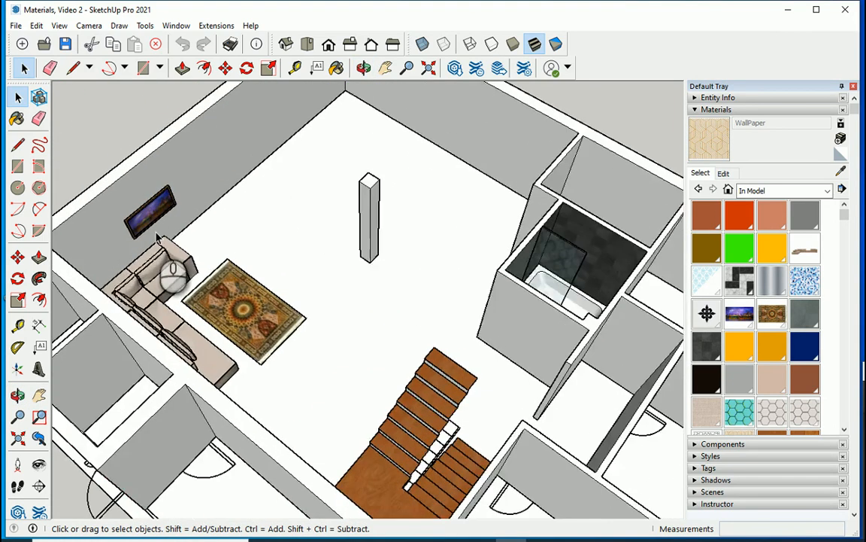
{"action": "scroll", "coordinate": [154, 235], "scroll_direction": "up", "scroll_amount": 2}
{"action": "scroll", "coordinate": [329, 380], "scroll_direction": "up", "scroll_amount": 3}
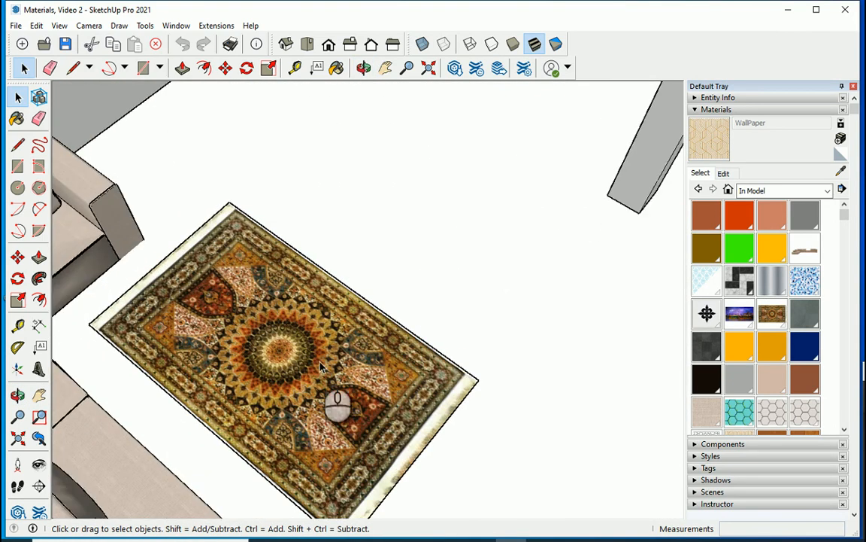
{"action": "scroll", "coordinate": [288, 215], "scroll_direction": "down", "scroll_amount": 3}
{"action": "scroll", "coordinate": [192, 246], "scroll_direction": "down", "scroll_amount": 6}
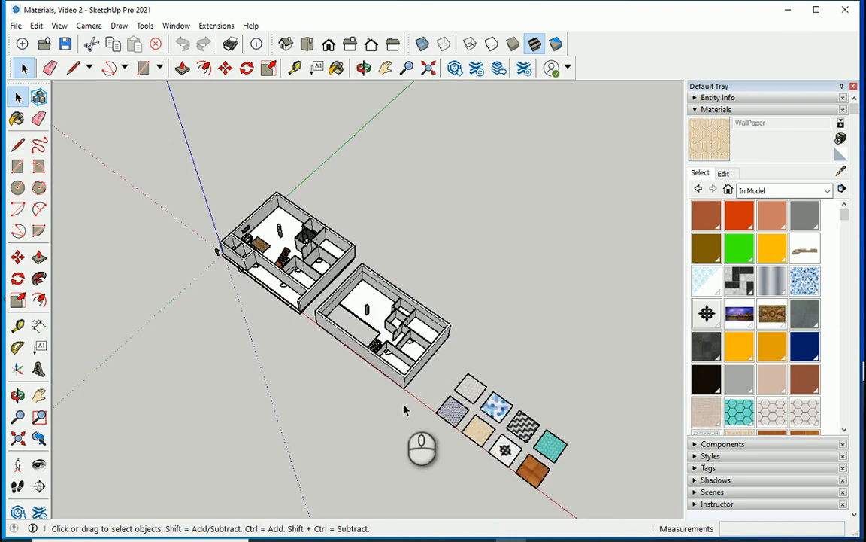
{"action": "middle_click_drag", "start_coordinate": [403, 409], "coordinate": [638, 381]}
{"action": "scroll", "coordinate": [576, 339], "scroll_direction": "up", "scroll_amount": 6}
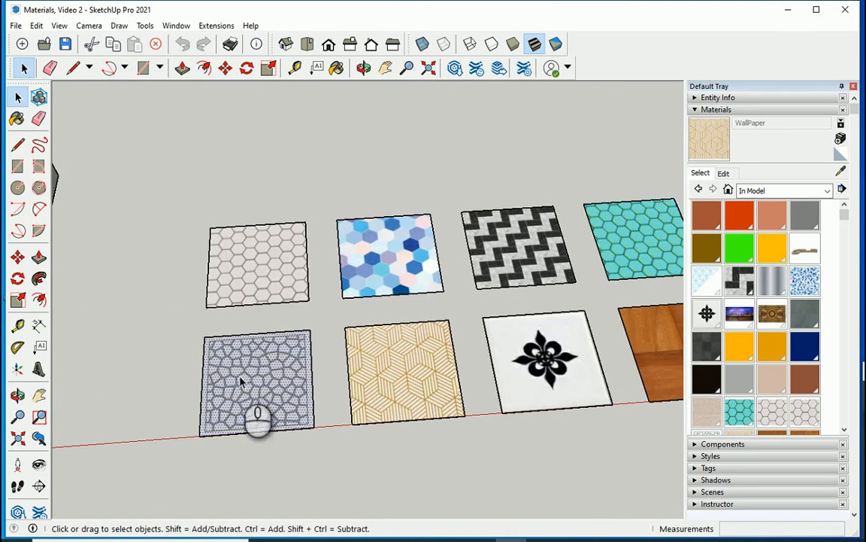
{"action": "scroll", "coordinate": [240, 381], "scroll_direction": "up", "scroll_amount": 4}
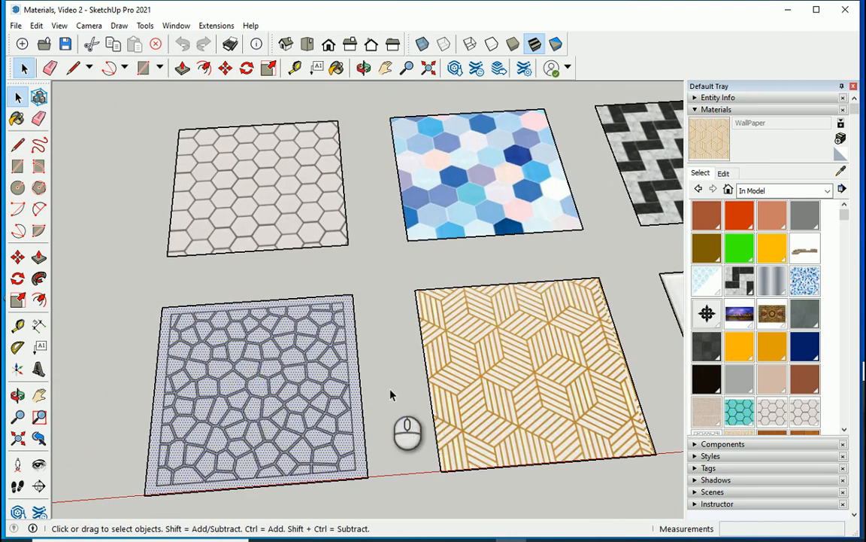
{"action": "scroll", "coordinate": [203, 365], "scroll_direction": "down", "scroll_amount": 3}
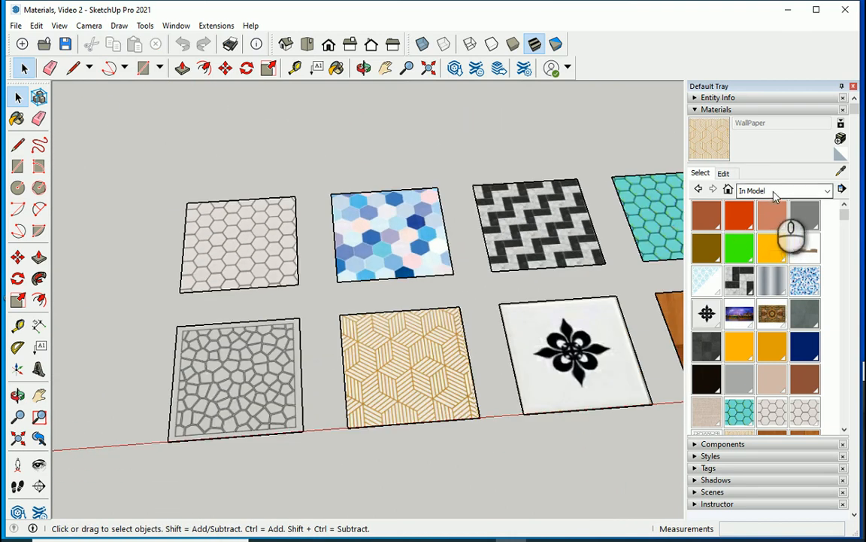
Show the Tile collection, look through its materials, and view the irregular-stone sample square up close.
{"action": "left_click", "coordinate": [827, 190]}
{"action": "scroll", "coordinate": [741, 324], "scroll_direction": "down", "scroll_amount": 1}
{"action": "left_click", "coordinate": [733, 330]}
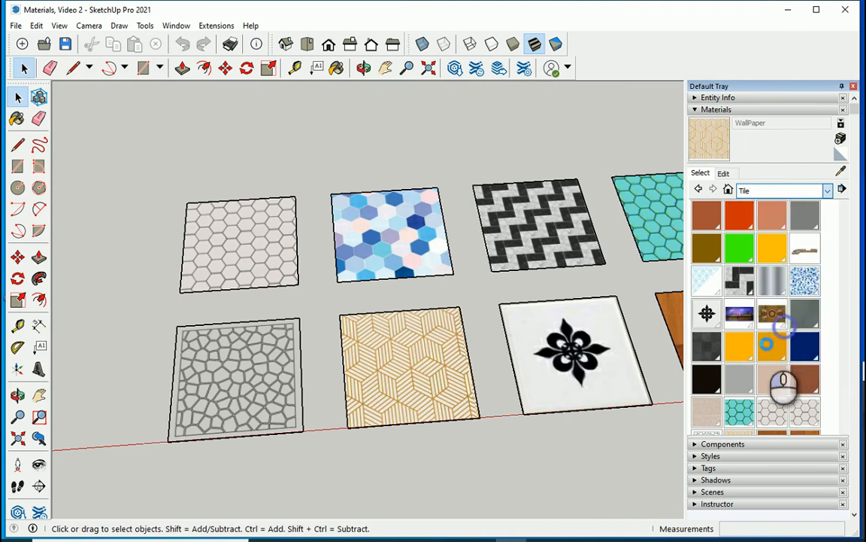
{"action": "scroll", "coordinate": [733, 368], "scroll_direction": "down", "scroll_amount": 5}
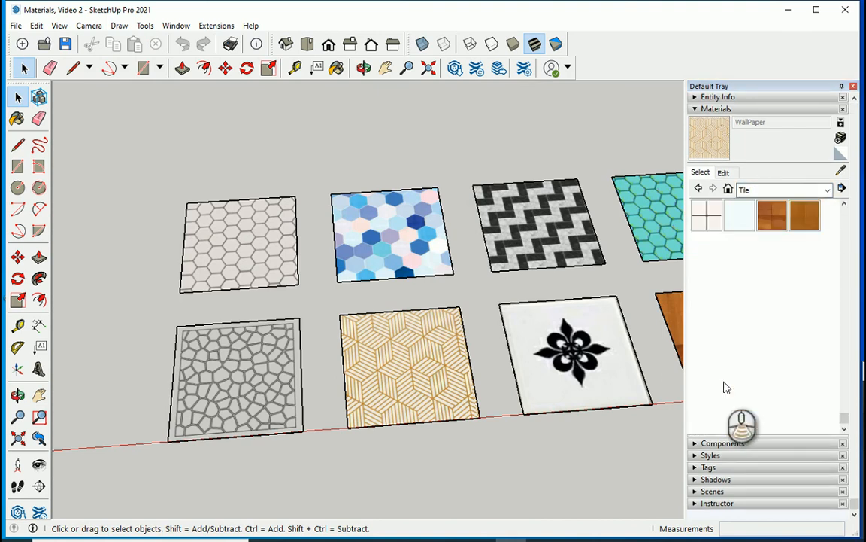
{"action": "scroll", "coordinate": [745, 407], "scroll_direction": "up", "scroll_amount": 5}
{"action": "scroll", "coordinate": [203, 386], "scroll_direction": "up", "scroll_amount": 3}
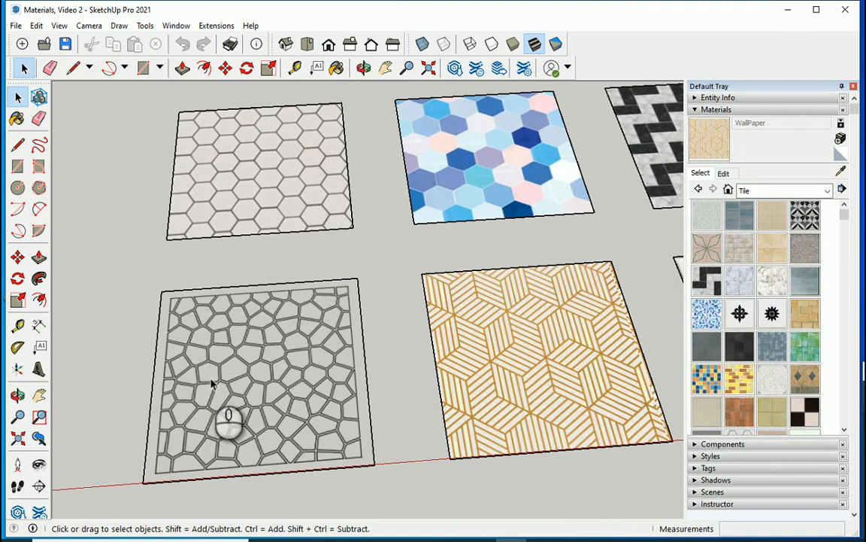
Show the materials used in the model and start saving the irregular-stone Voroni material as a file.
{"action": "left_click", "coordinate": [794, 190]}
{"action": "scroll", "coordinate": [799, 248], "scroll_direction": "up", "scroll_amount": 2}
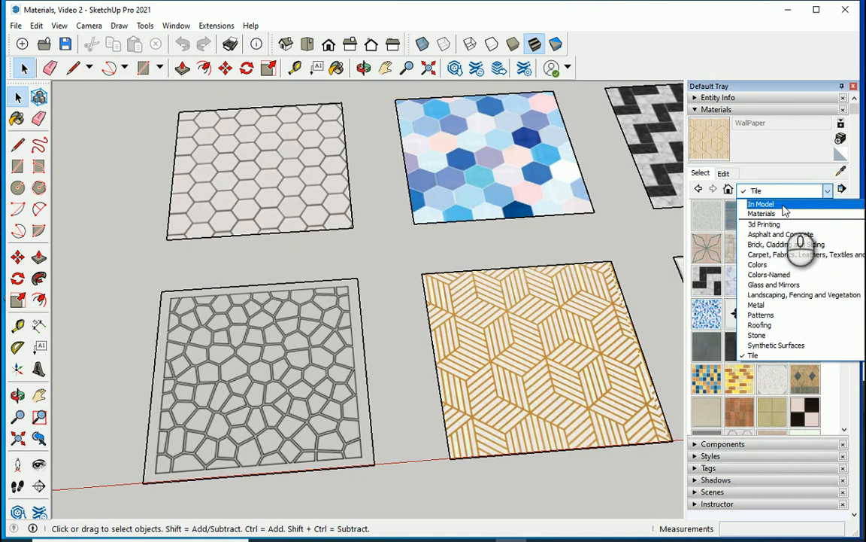
{"action": "left_click", "coordinate": [775, 201]}
{"action": "scroll", "coordinate": [736, 339], "scroll_direction": "down", "scroll_amount": 3}
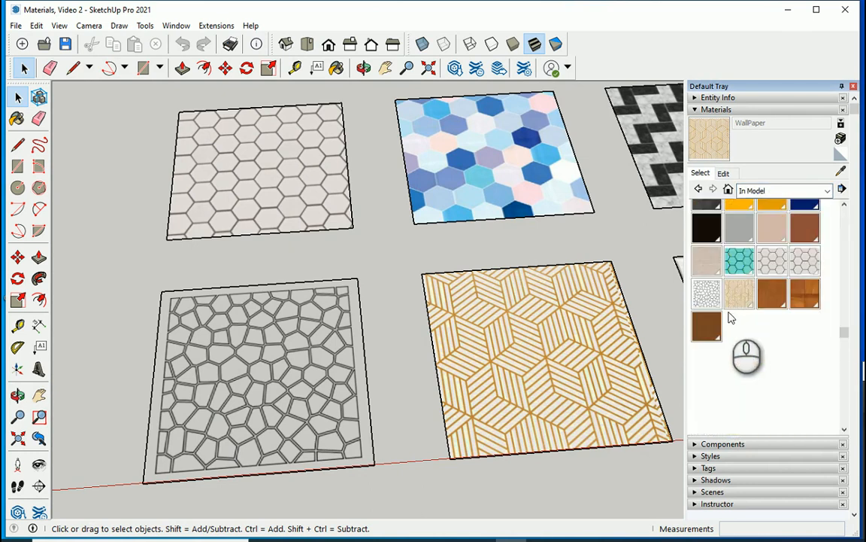
{"action": "right_click", "coordinate": [704, 296]}
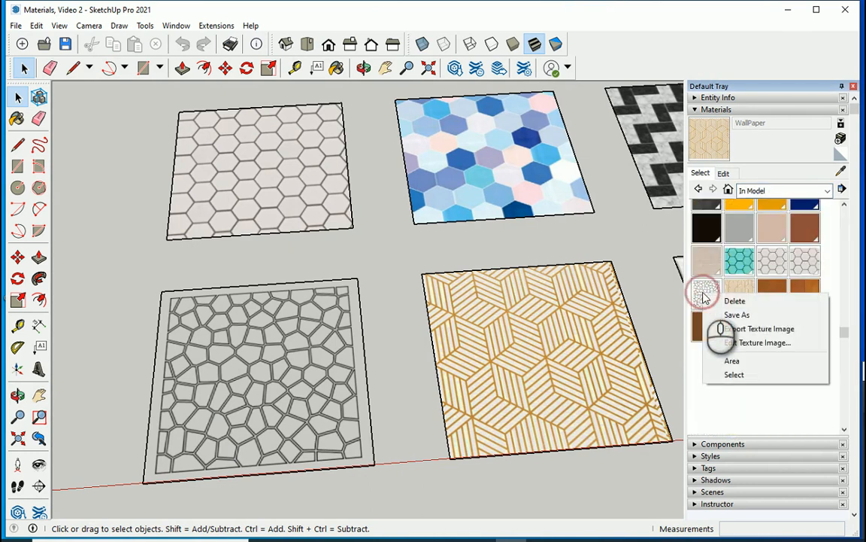
{"action": "left_click", "coordinate": [736, 314]}
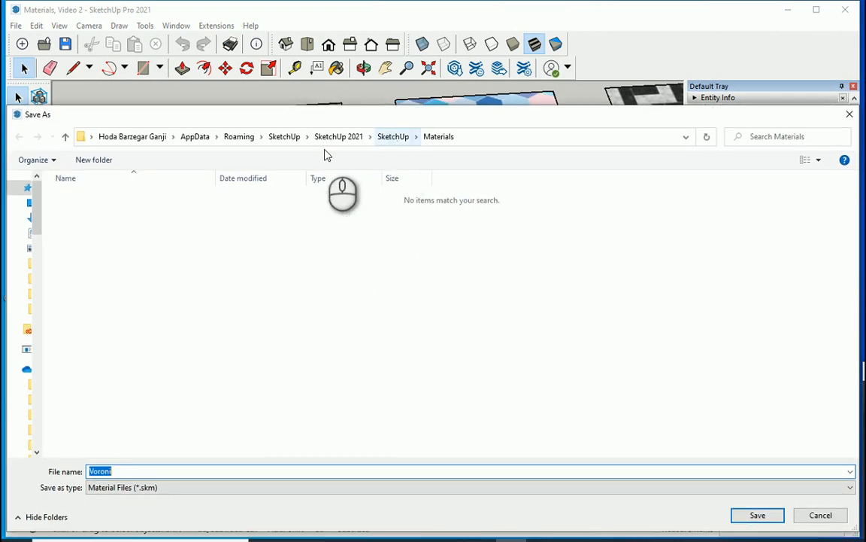
Switch the save location to the C: drive and locate the SketchUp folder inside ProgramData.
{"action": "left_click", "coordinate": [109, 136]}
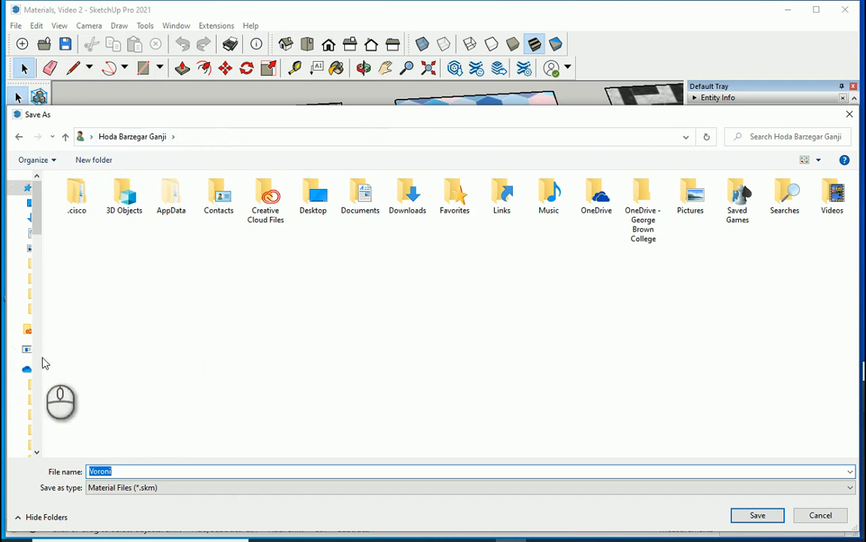
{"action": "left_click", "coordinate": [686, 137]}
{"action": "left_click", "coordinate": [648, 164]}
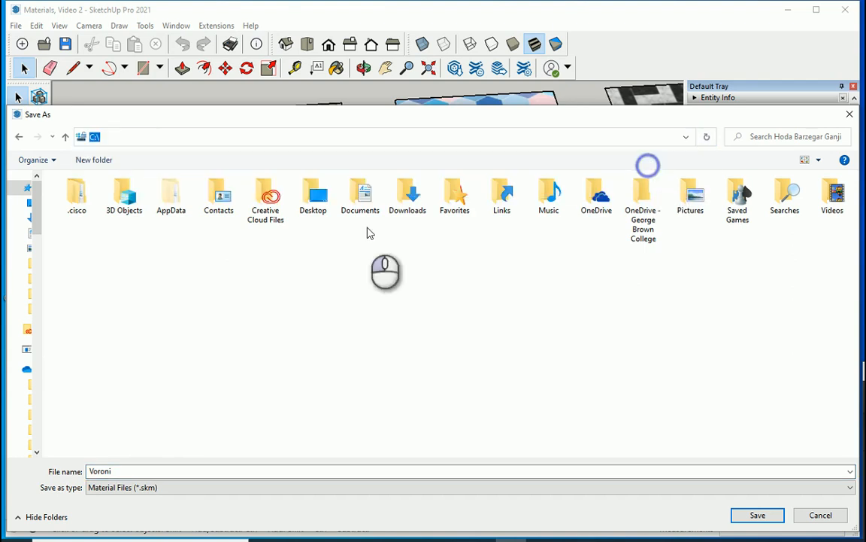
{"action": "left_click", "coordinate": [126, 289]}
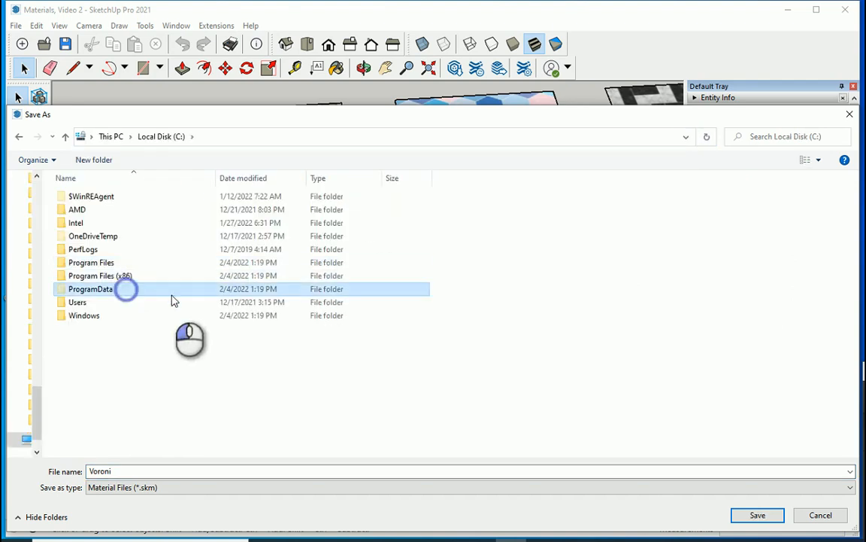
{"action": "left_click", "coordinate": [148, 344]}
{"action": "key", "text": "s"}
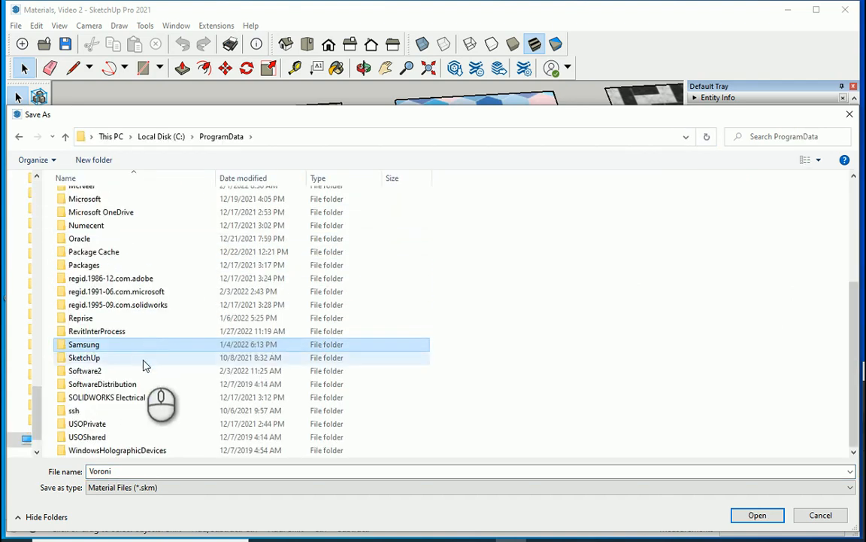
Open the Materials folder under SketchUp, SketchUp 2021, SketchUp as the save location.
{"action": "double_click", "coordinate": [136, 357]}
{"action": "double_click", "coordinate": [130, 197]}
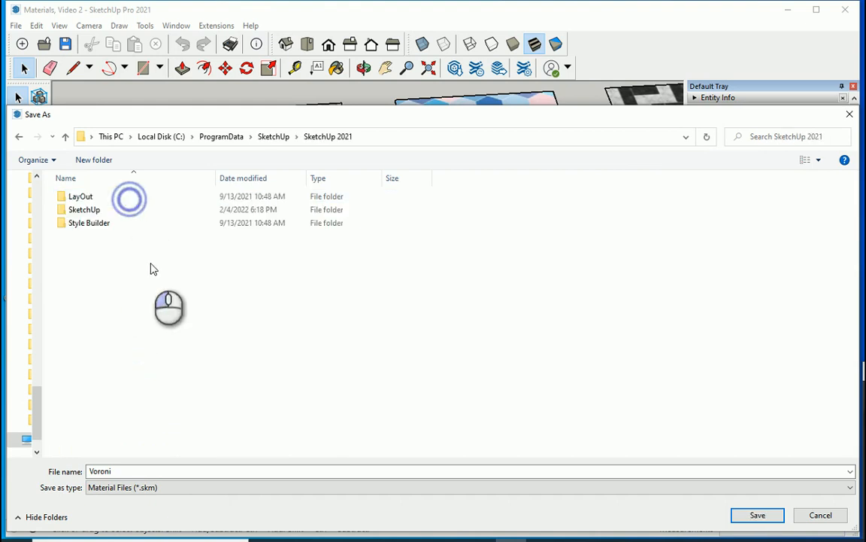
{"action": "double_click", "coordinate": [136, 209]}
{"action": "left_click", "coordinate": [134, 225]}
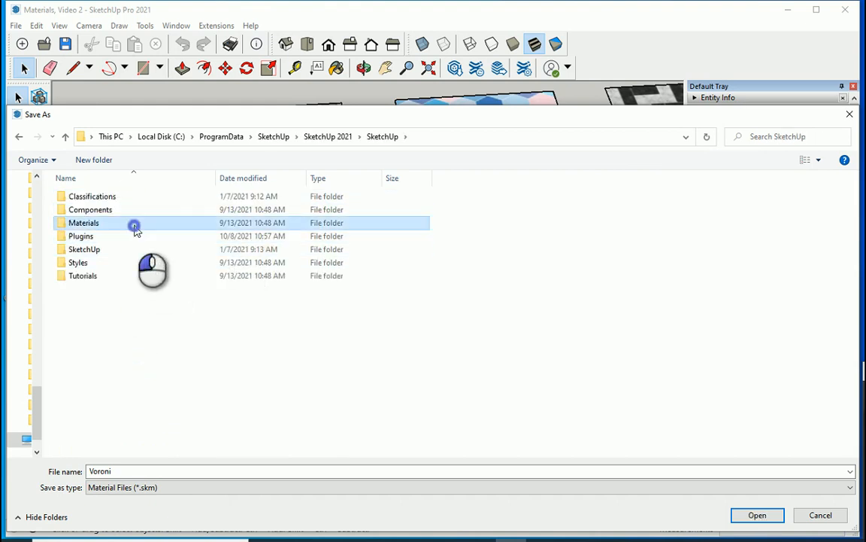
{"action": "double_click", "coordinate": [134, 226]}
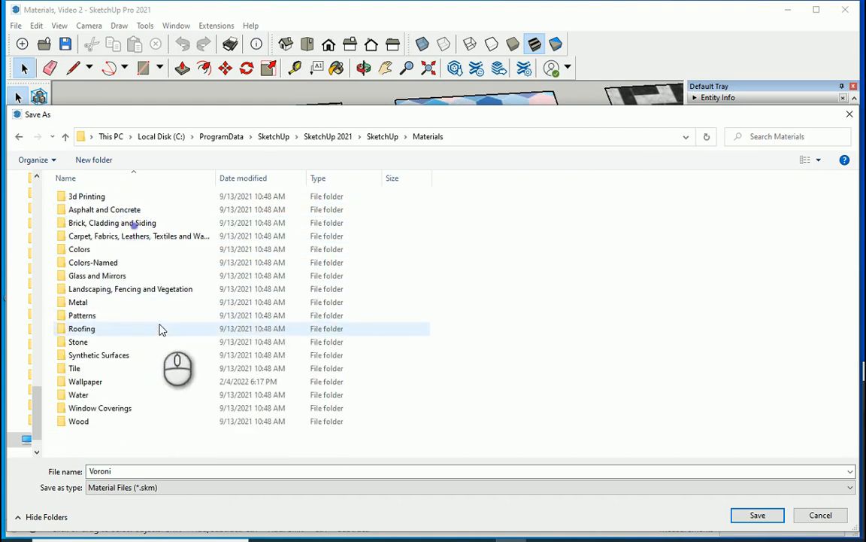
Save the Voroni material file in the Tile folder.
{"action": "double_click", "coordinate": [117, 367]}
{"action": "scroll", "coordinate": [147, 406], "scroll_direction": "down", "scroll_amount": 7}
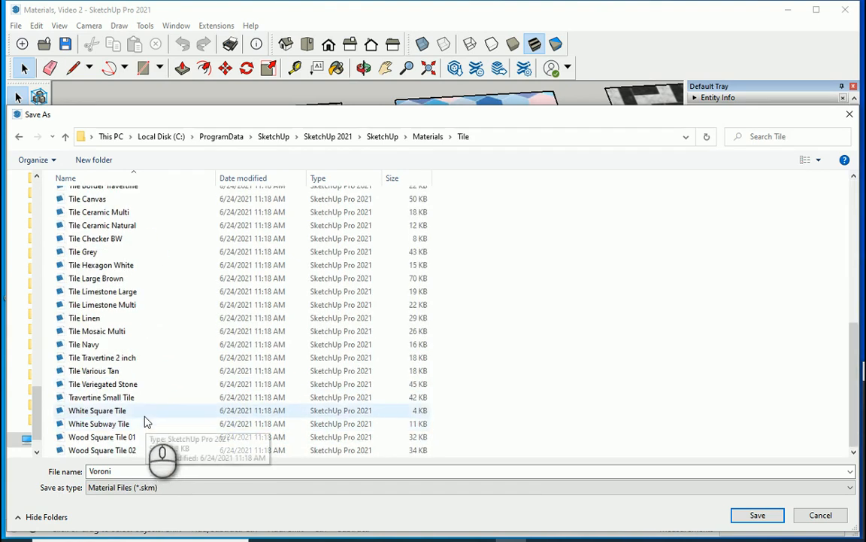
{"action": "left_click", "coordinate": [758, 516]}
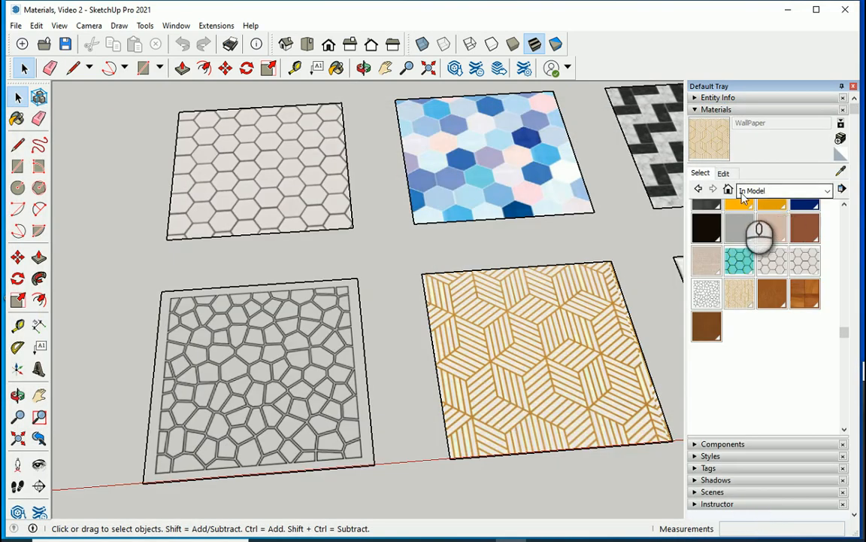
Show the Tile collection again and check its materials for the saved Voroni material.
{"action": "left_click", "coordinate": [775, 194]}
{"action": "scroll", "coordinate": [771, 316], "scroll_direction": "down", "scroll_amount": 1}
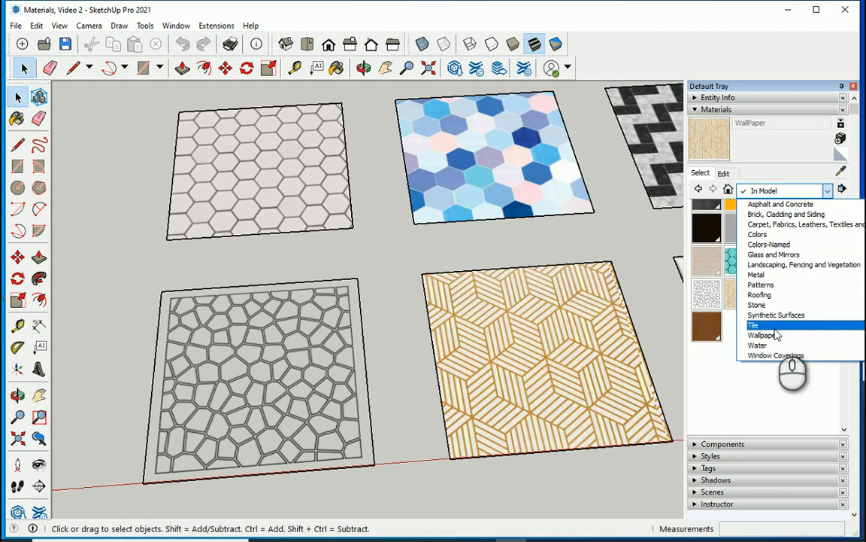
{"action": "left_click", "coordinate": [771, 331]}
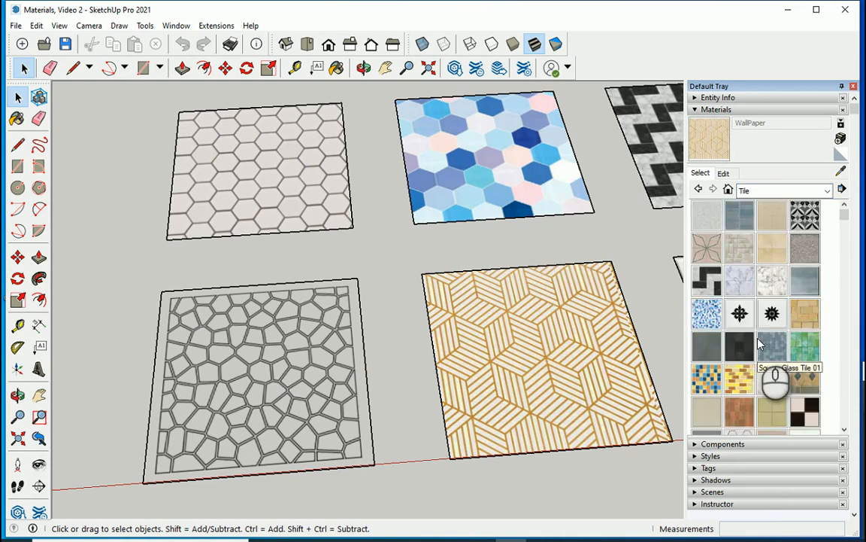
{"action": "scroll", "coordinate": [760, 346], "scroll_direction": "down", "scroll_amount": 3}
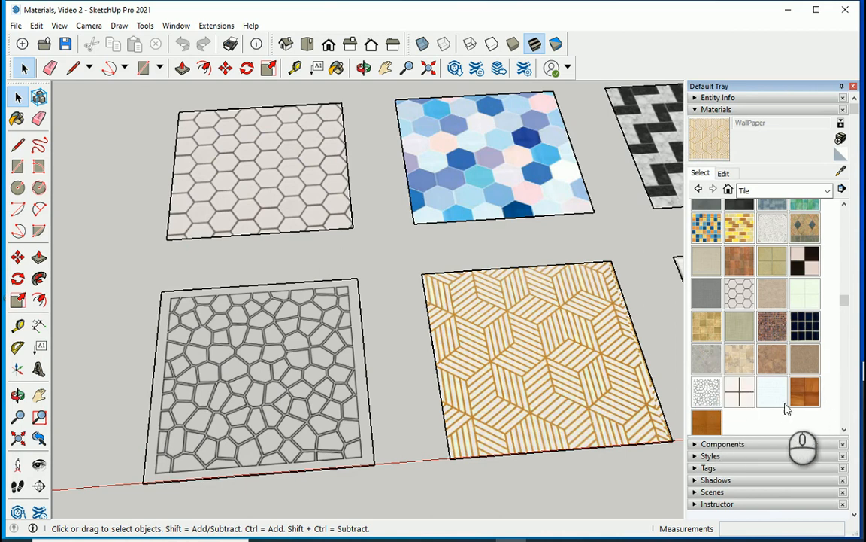
{"action": "scroll", "coordinate": [723, 346], "scroll_direction": "down", "scroll_amount": 2}
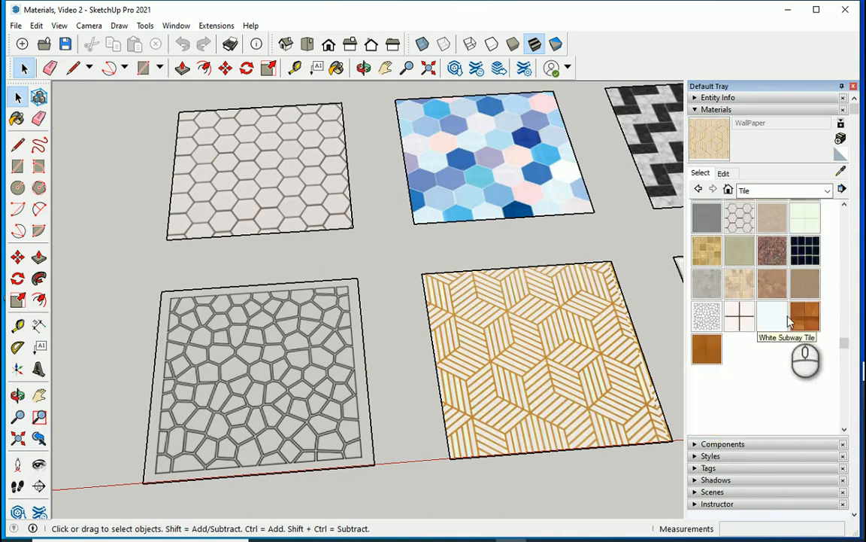
{"action": "scroll", "coordinate": [716, 372], "scroll_direction": "up", "scroll_amount": 5}
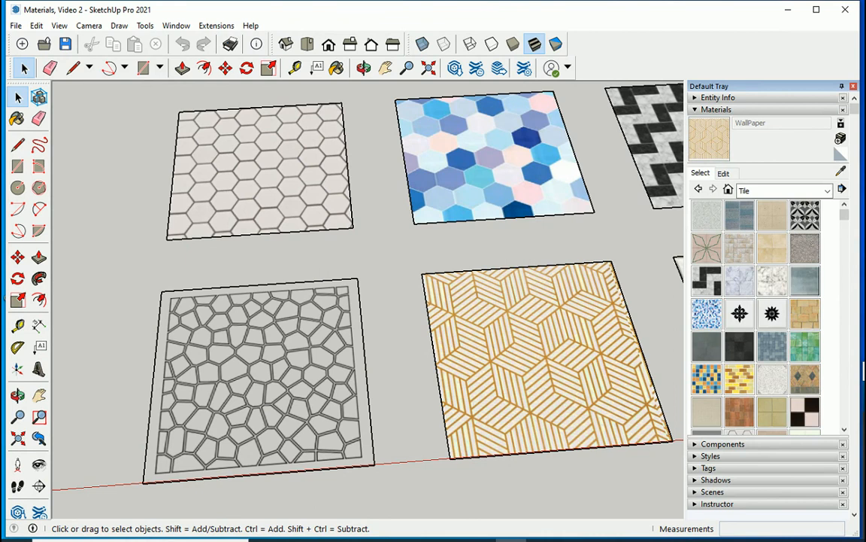